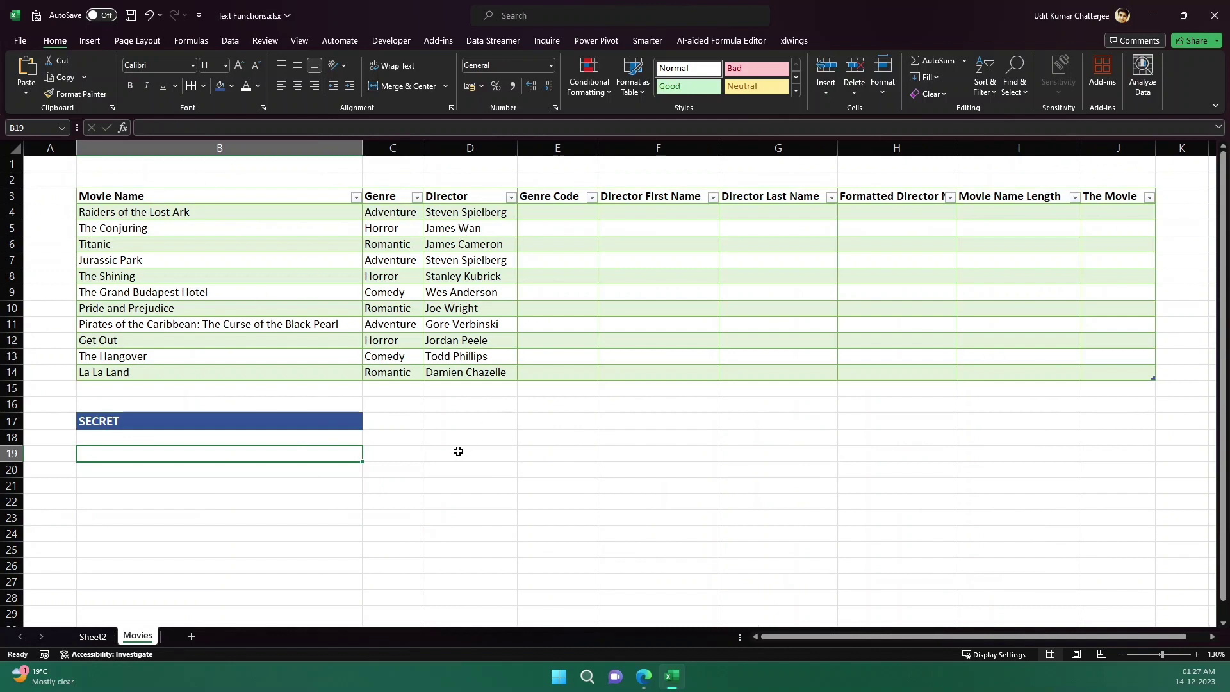
pyautogui.click(458, 452)
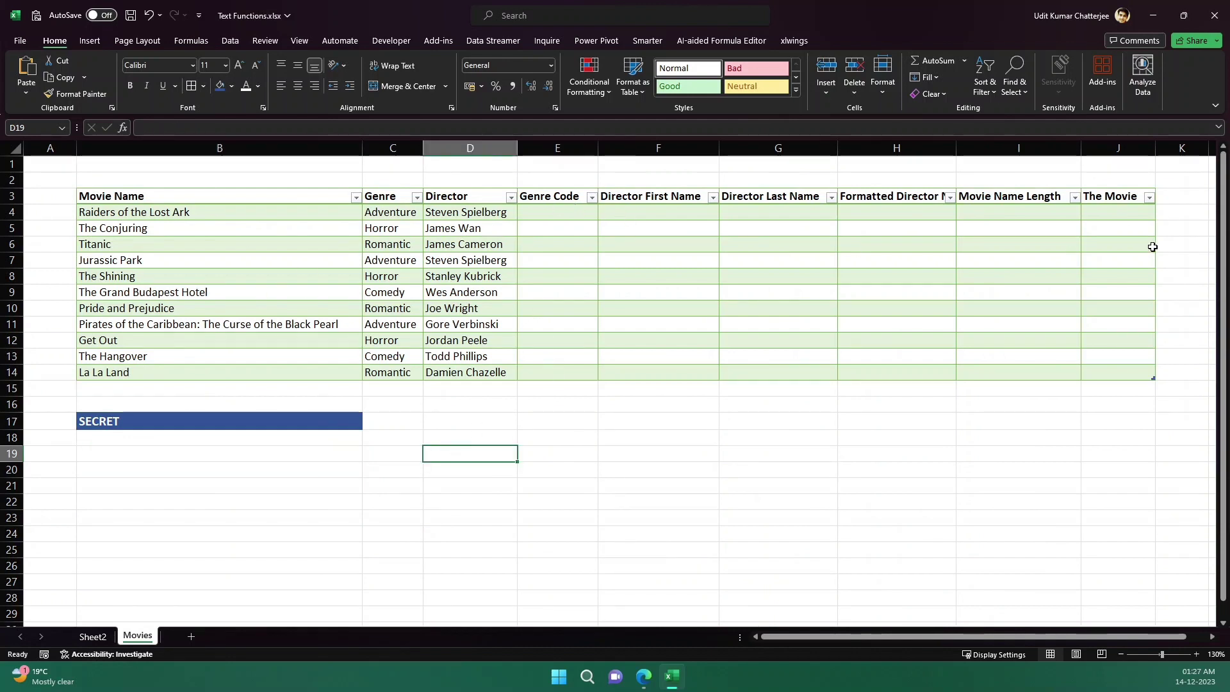
pyautogui.click(555, 217)
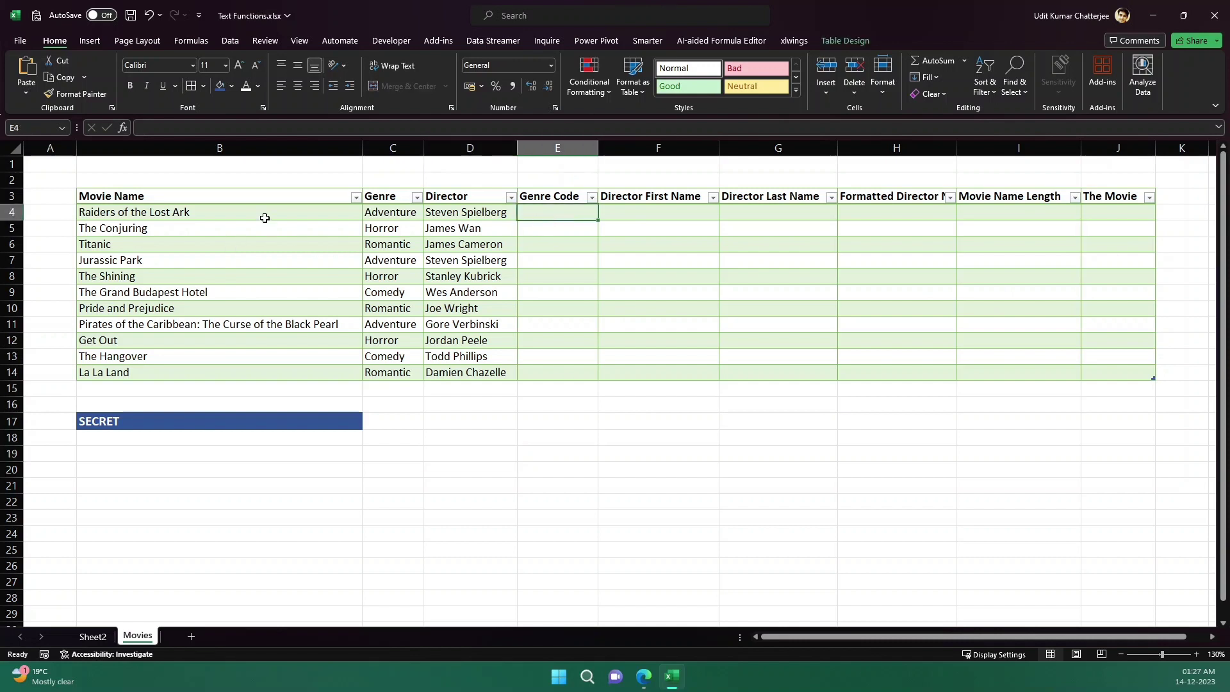
pyautogui.click(551, 272)
pyautogui.click(552, 218)
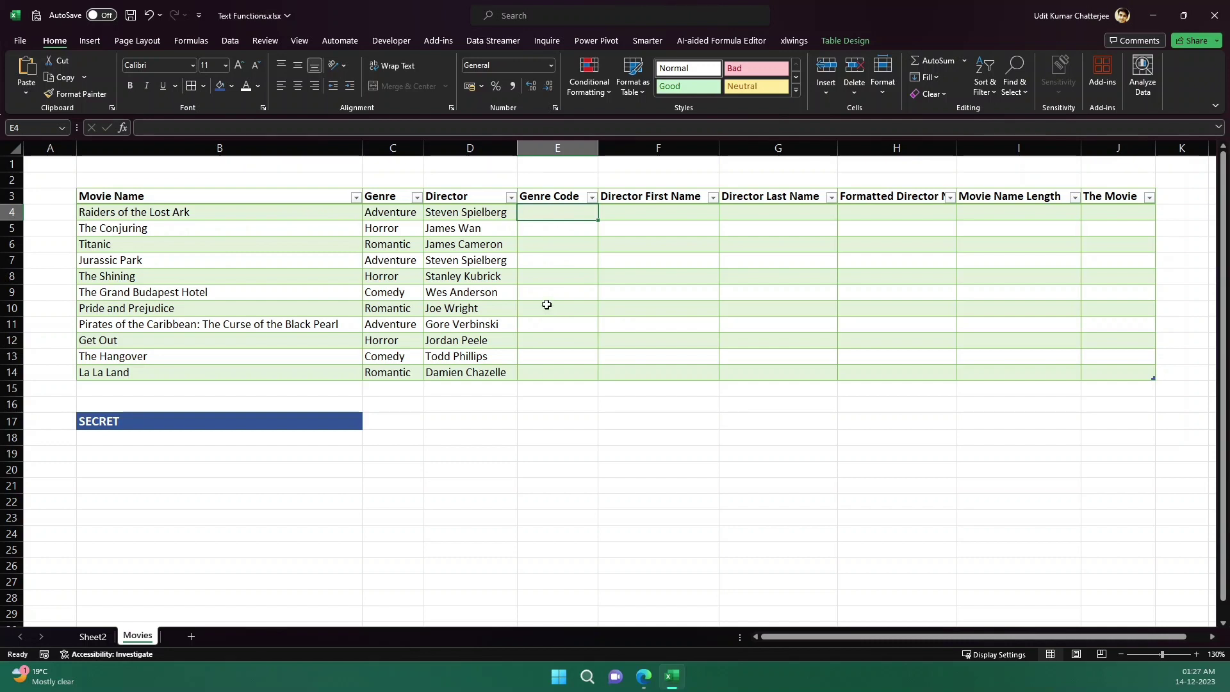
pyautogui.click(391, 216)
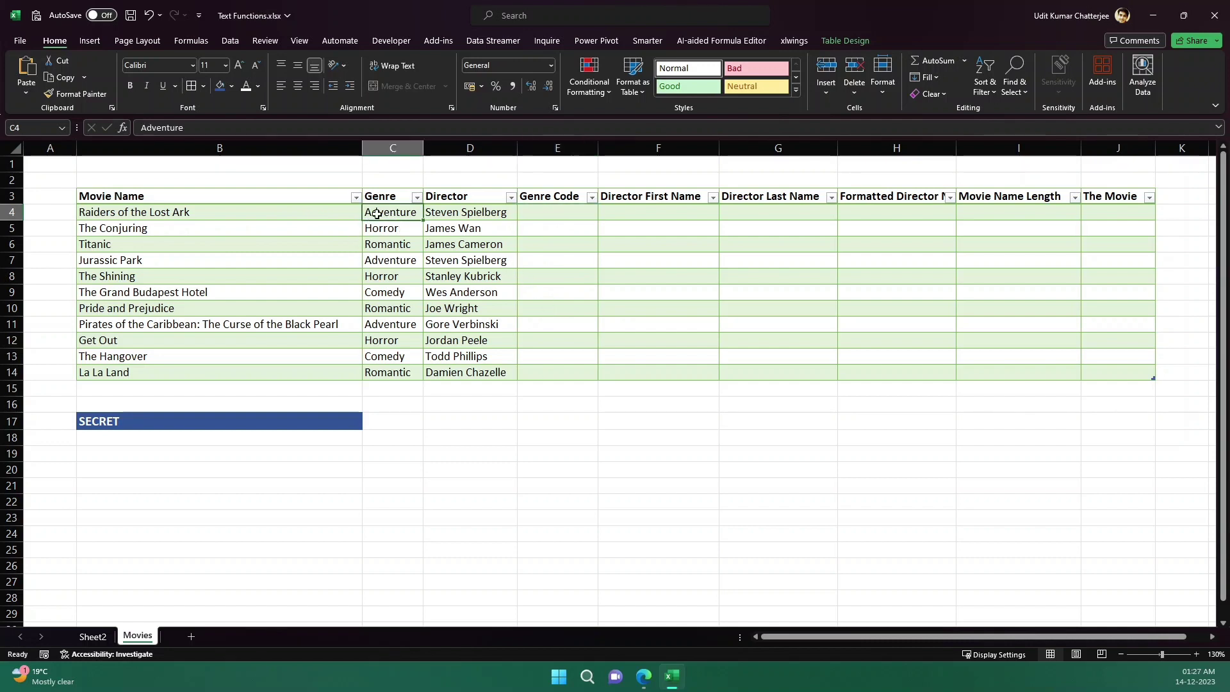
pyautogui.click(574, 215)
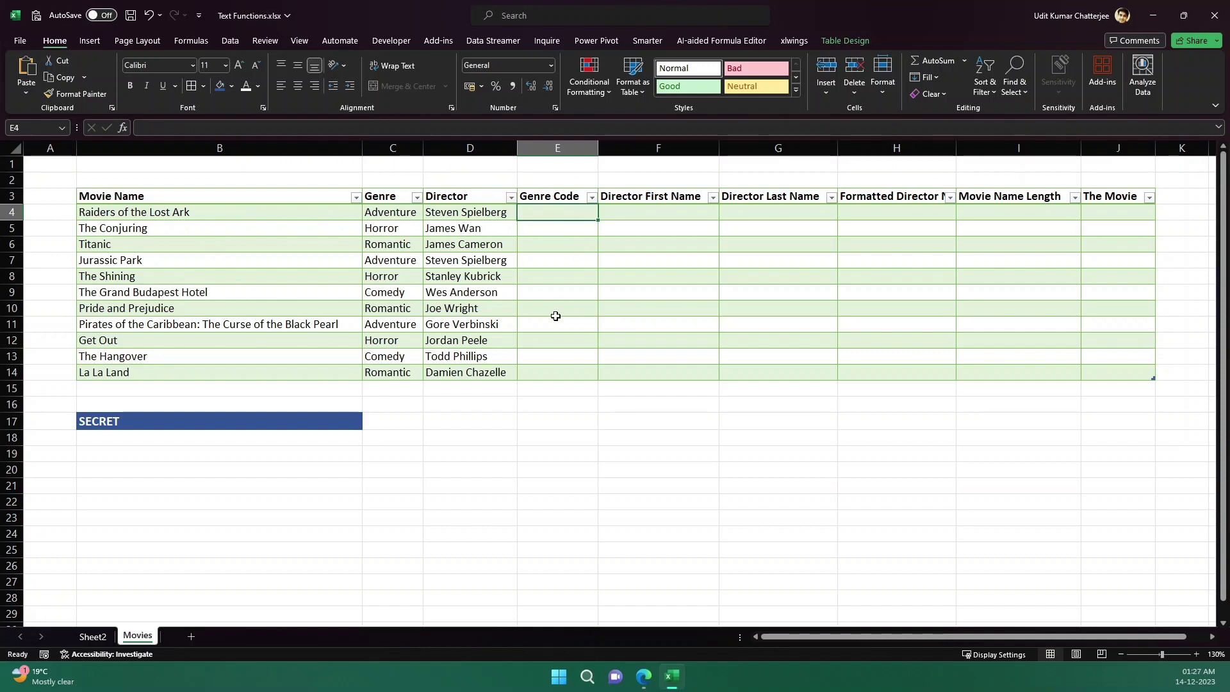
pyautogui.write('=LEFT(')
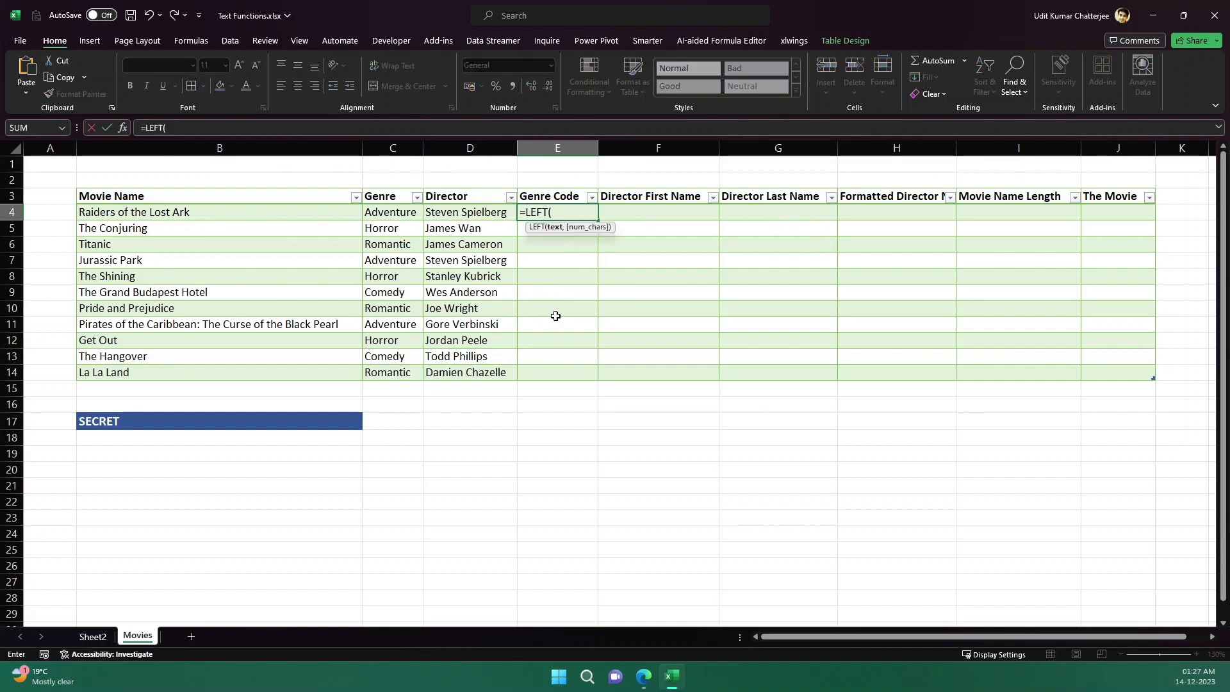
pyautogui.press('Left')
pyautogui.press('Left')
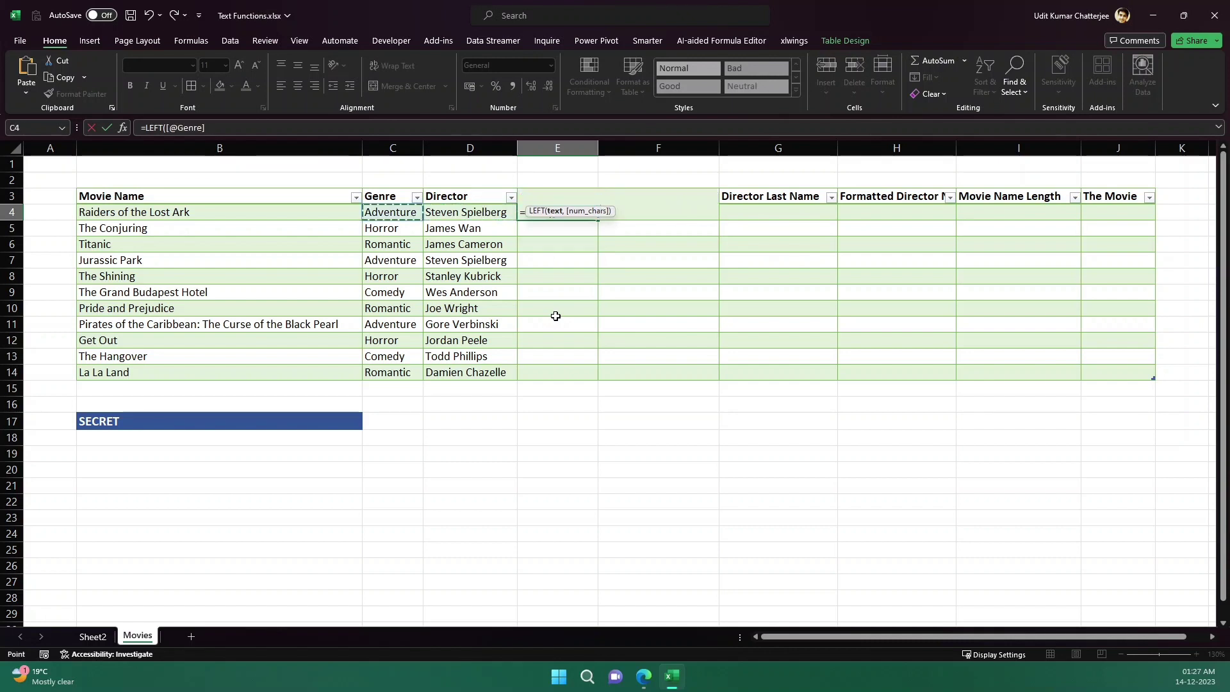
pyautogui.write(',')
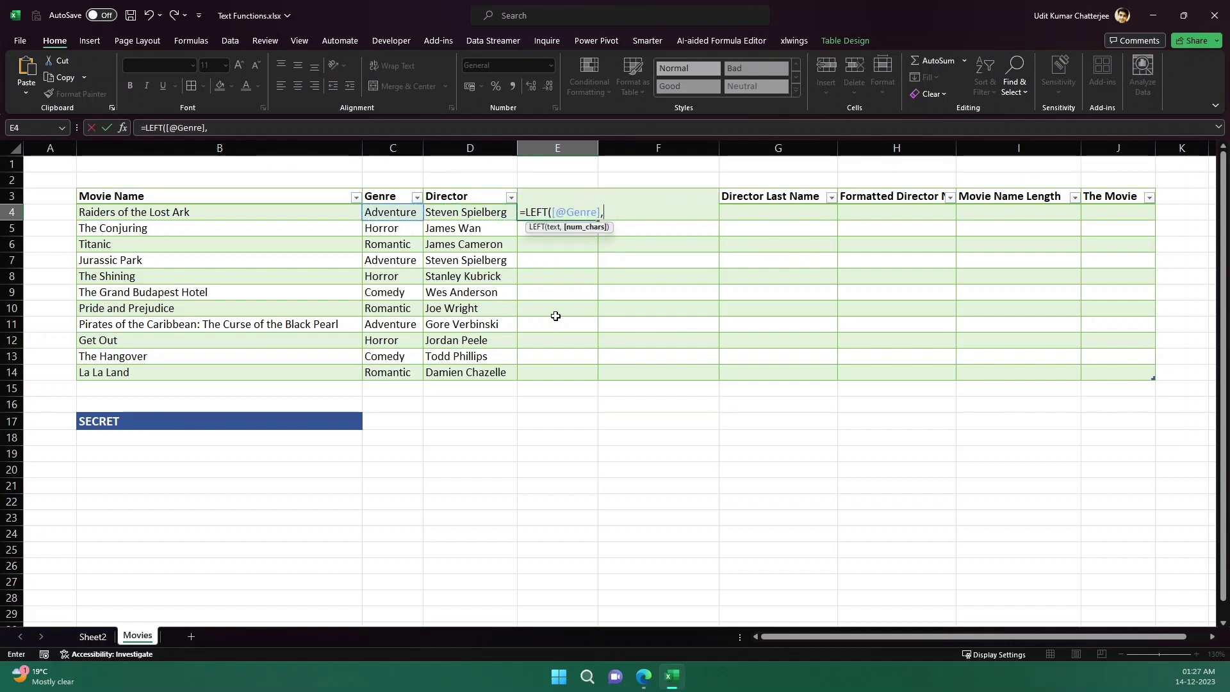
pyautogui.write('1)')
pyautogui.hotkey('ctrl', 'Return')
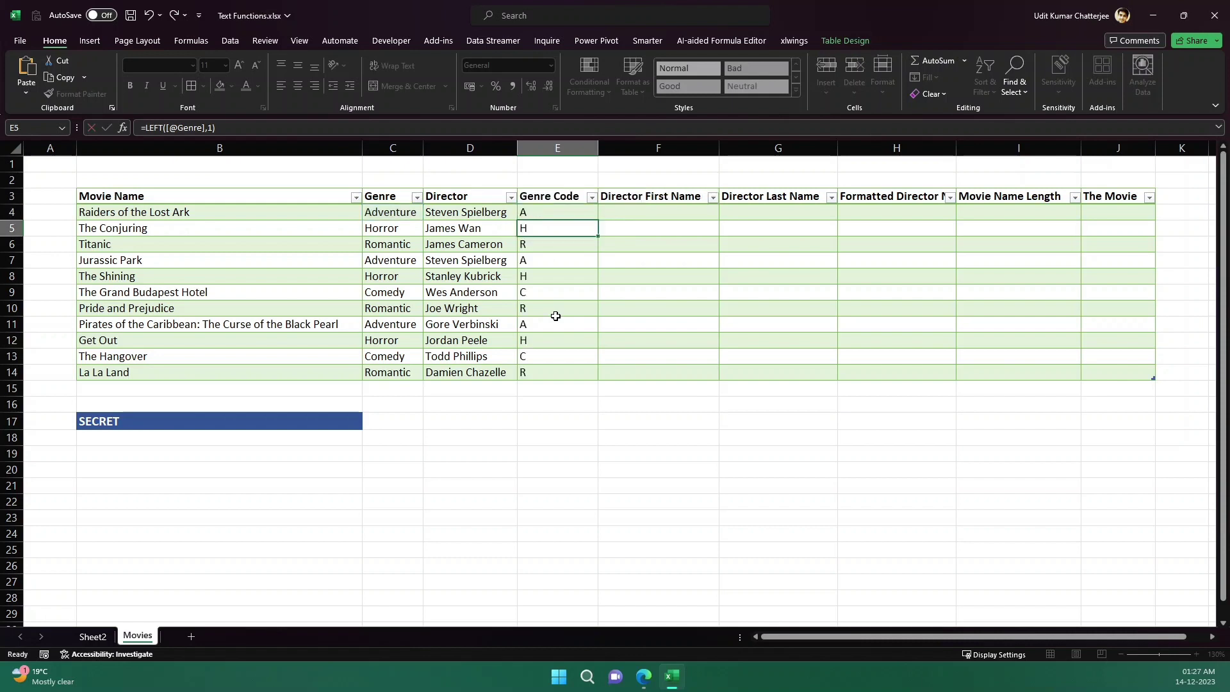
# Step: Inspect the first Genre Code formula and compare it with codes further down
pyautogui.click(534, 261)
pyautogui.click(349, 219)
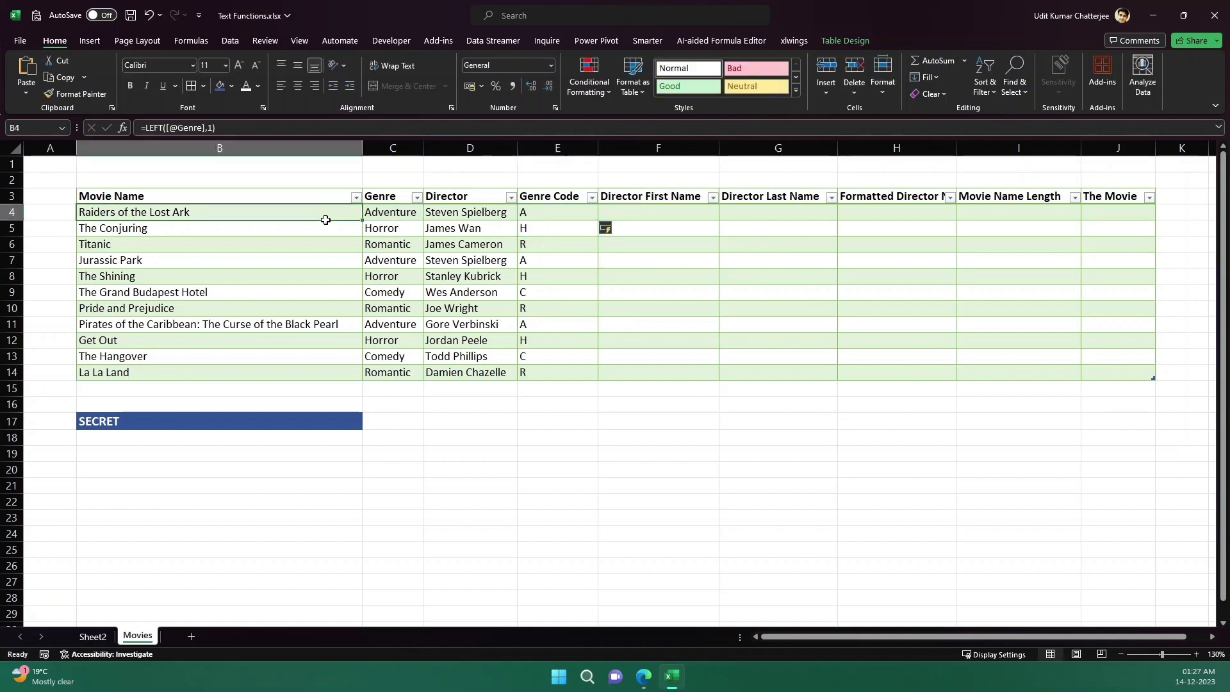
pyautogui.click(524, 216)
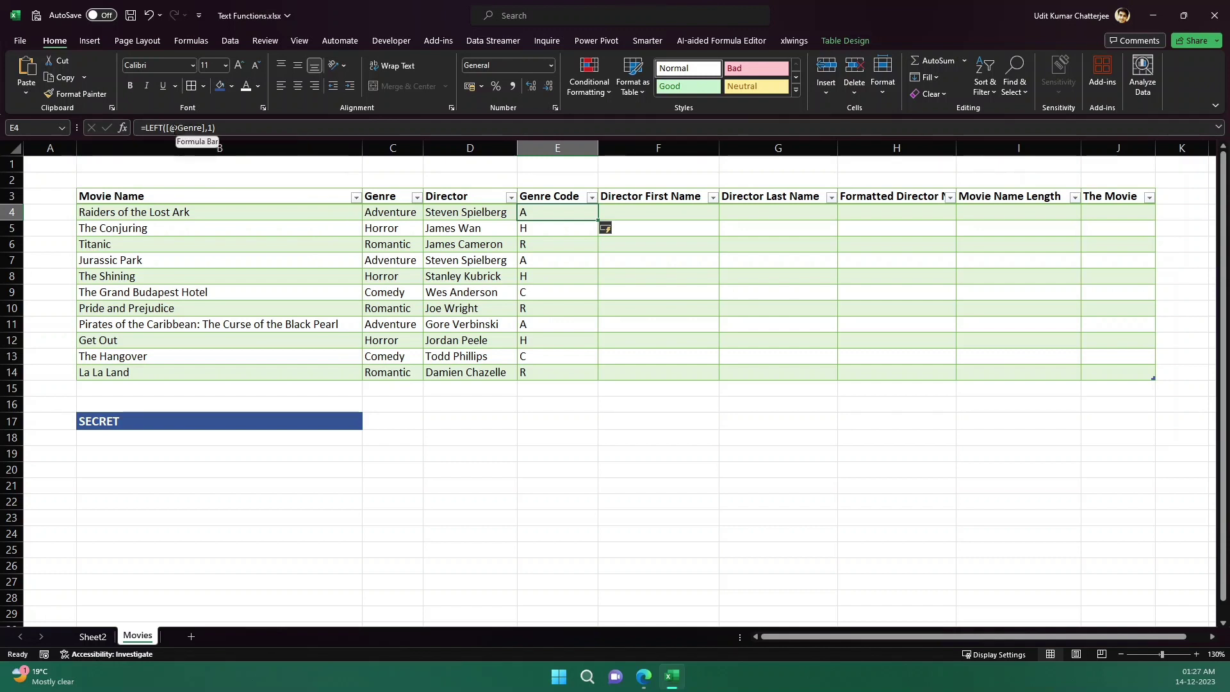
pyautogui.click(572, 248)
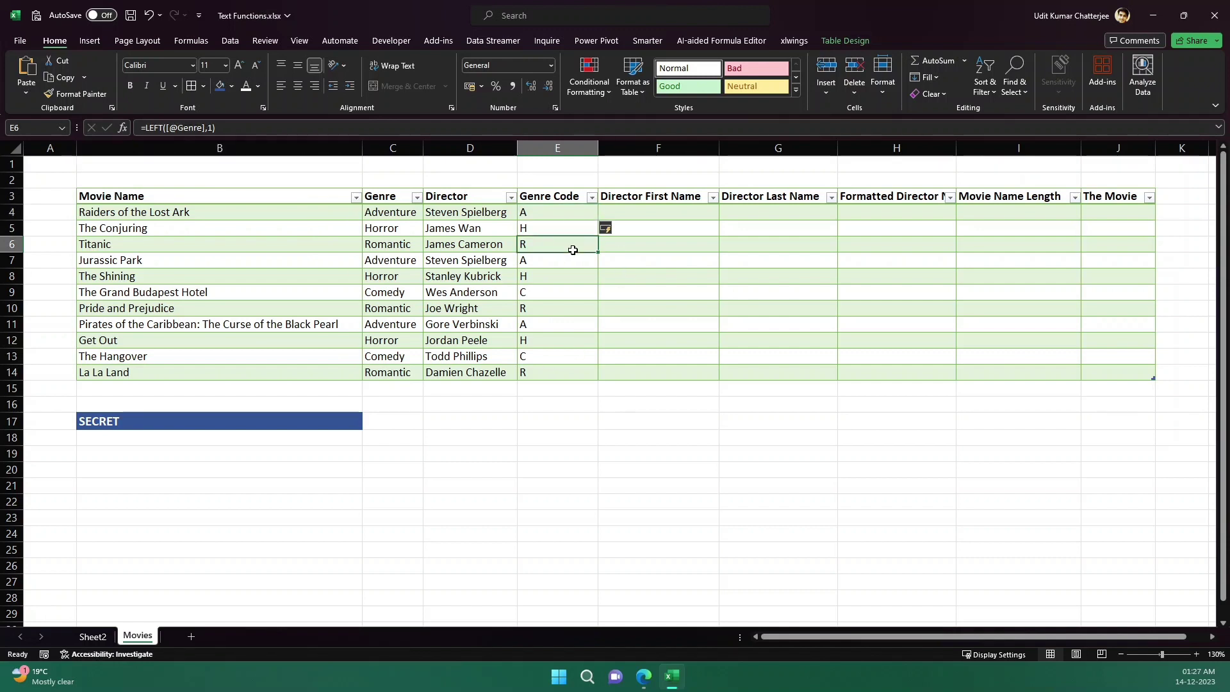
pyautogui.click(564, 343)
pyautogui.click(565, 389)
pyautogui.click(551, 211)
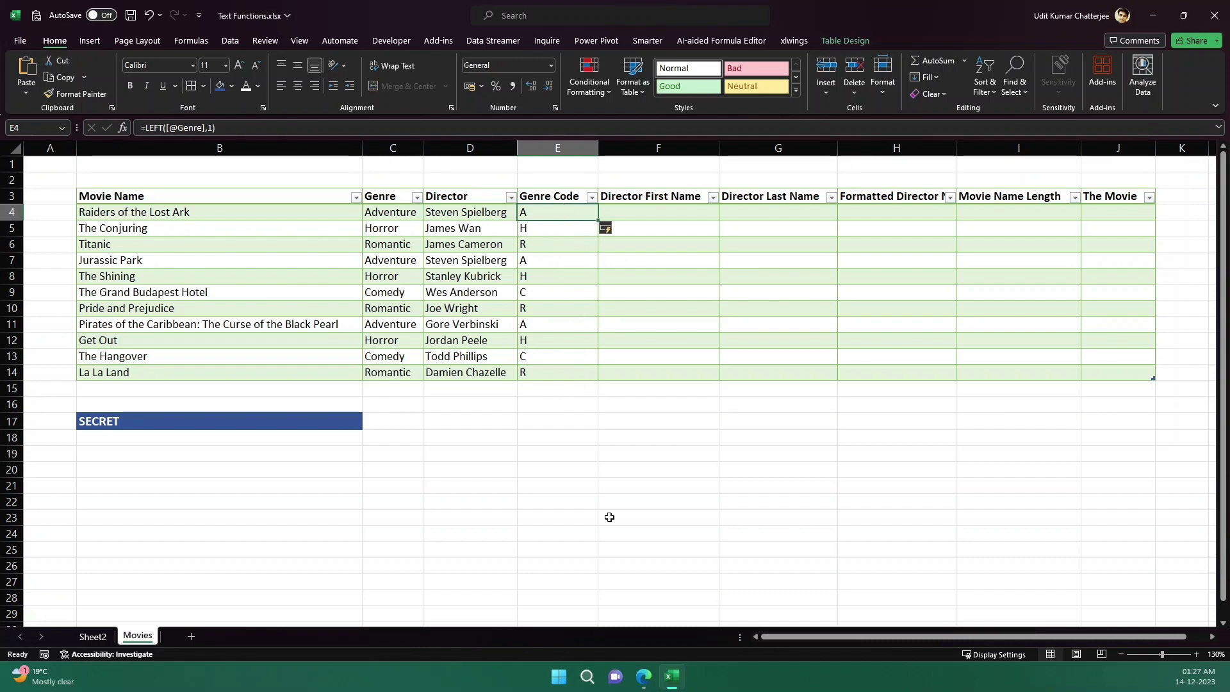
pyautogui.click(550, 249)
pyautogui.click(549, 212)
# Step: Check genre code results such as H for Horror, R for Romantic and C for Comedy
pyautogui.click(540, 275)
pyautogui.click(528, 218)
pyautogui.click(541, 231)
pyautogui.click(538, 308)
pyautogui.click(530, 209)
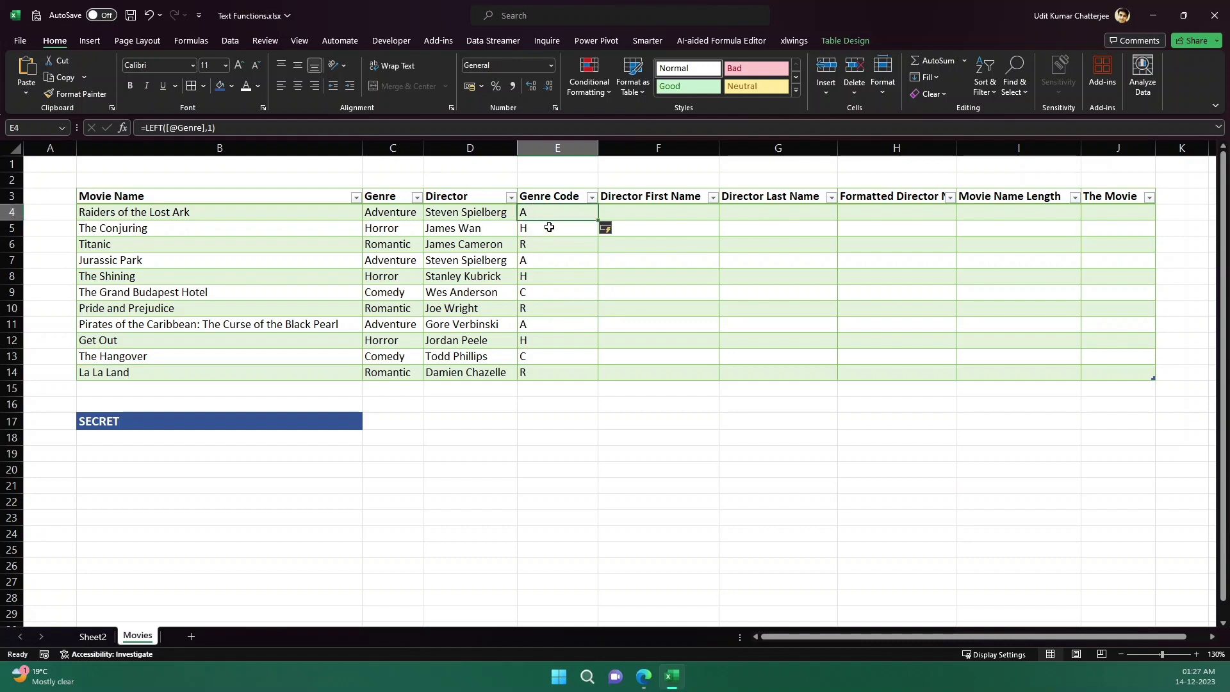
pyautogui.click(549, 230)
pyautogui.click(548, 246)
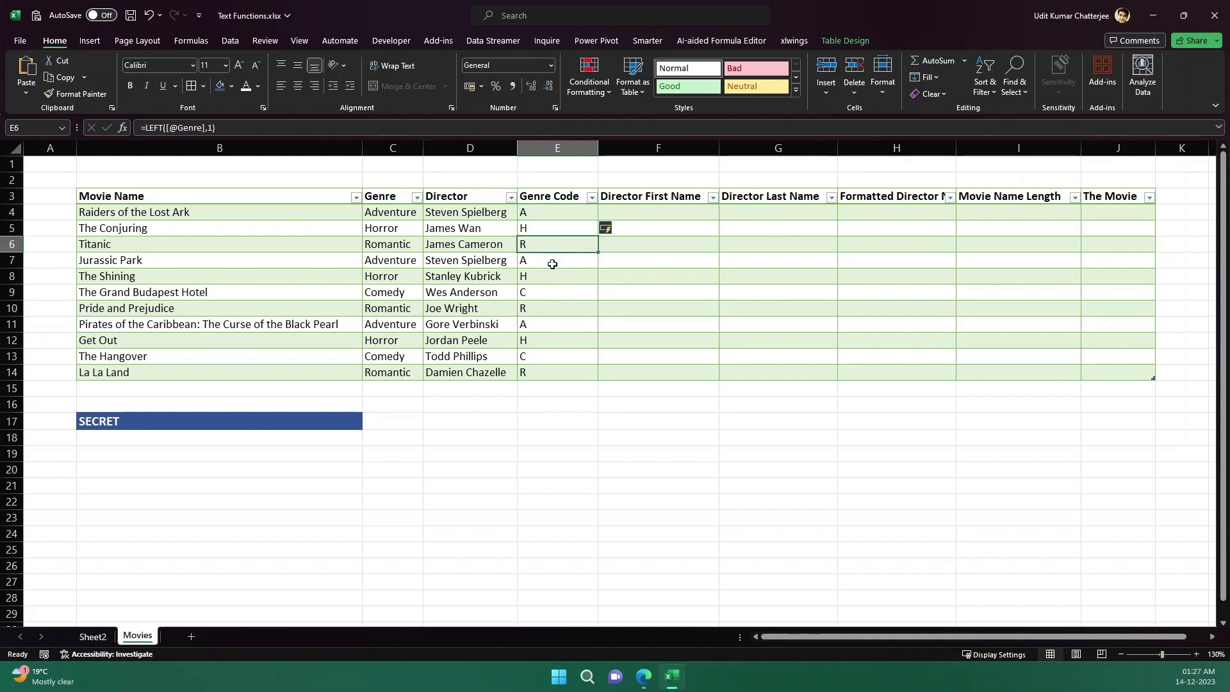
pyautogui.click(546, 295)
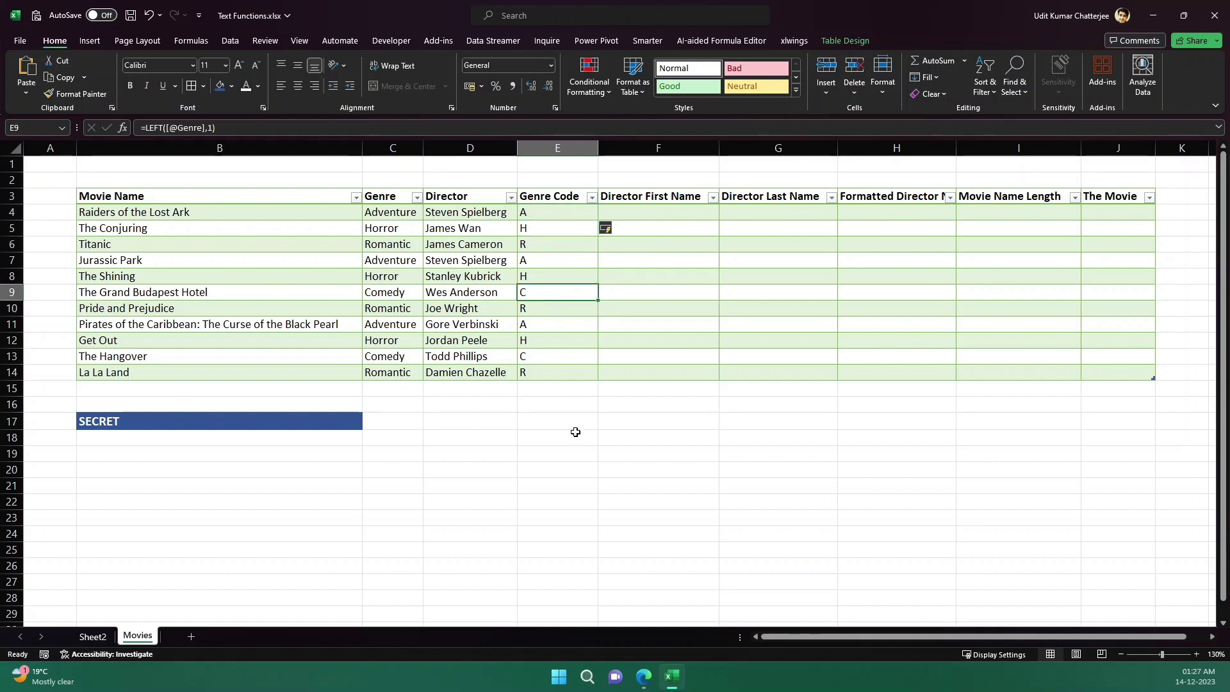
pyautogui.click(648, 432)
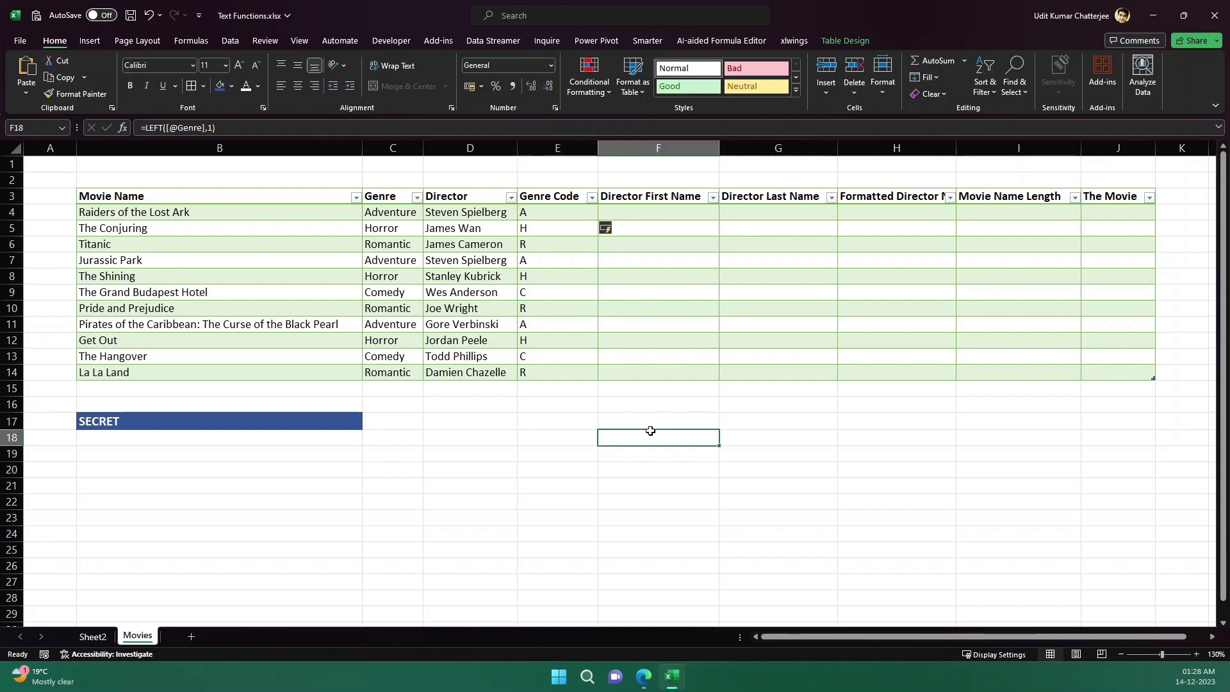
pyautogui.click(644, 210)
pyautogui.click(454, 202)
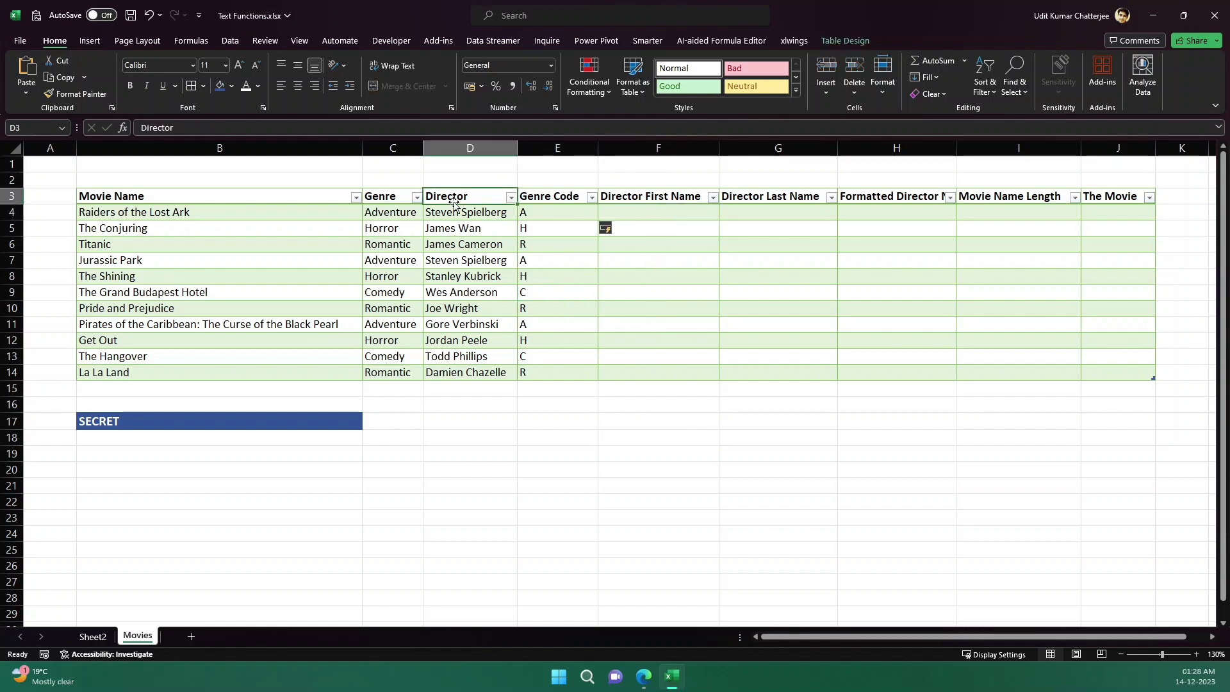
pyautogui.press('Down')
pyautogui.press('Down')
pyautogui.press('Down')
pyautogui.press('Down')
pyautogui.press('Down')
pyautogui.click(654, 222)
pyautogui.click(653, 212)
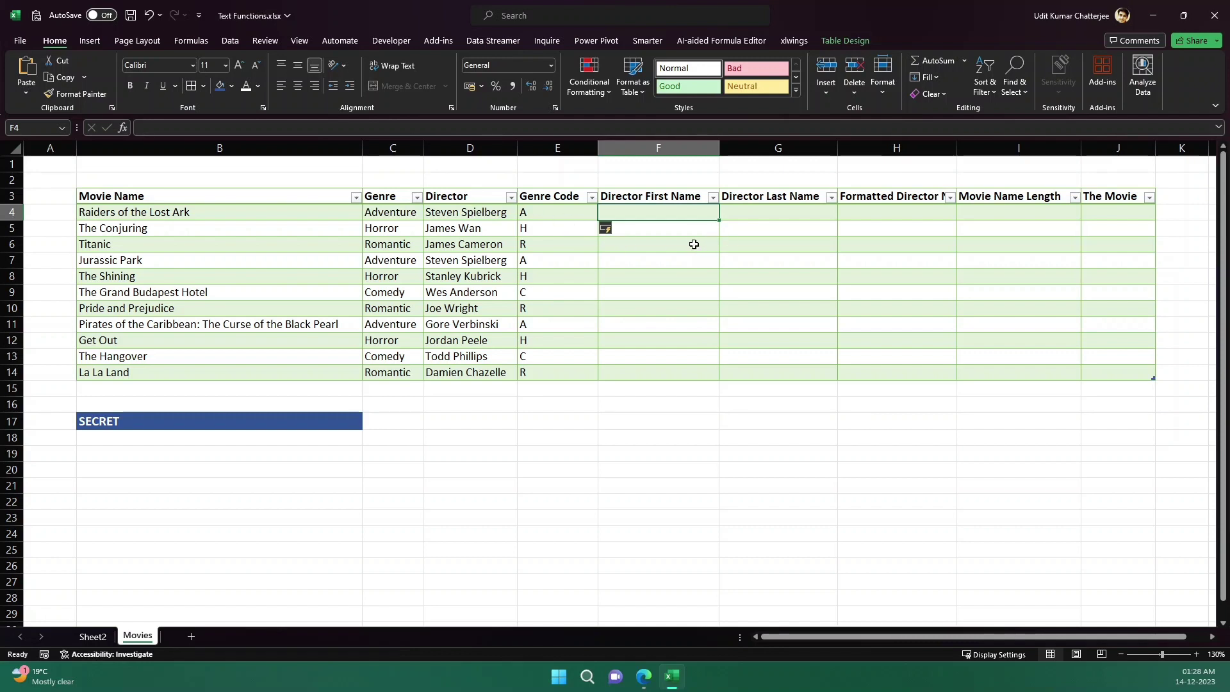
pyautogui.write('=')
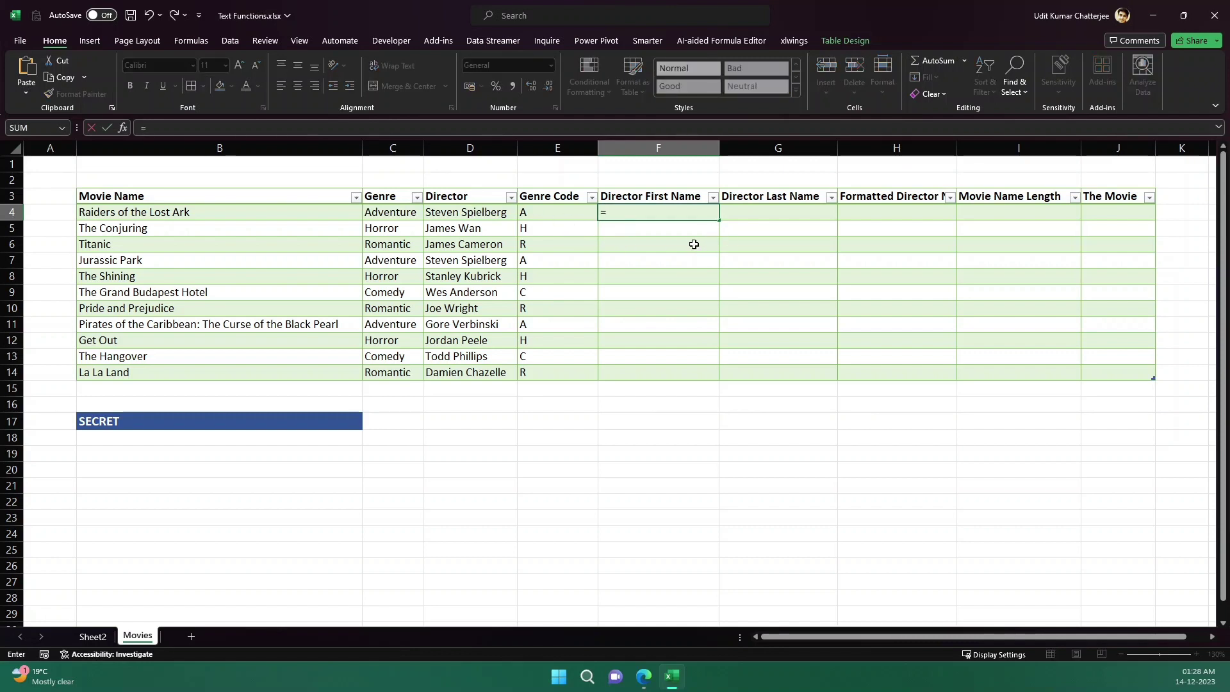
pyautogui.write('lef')
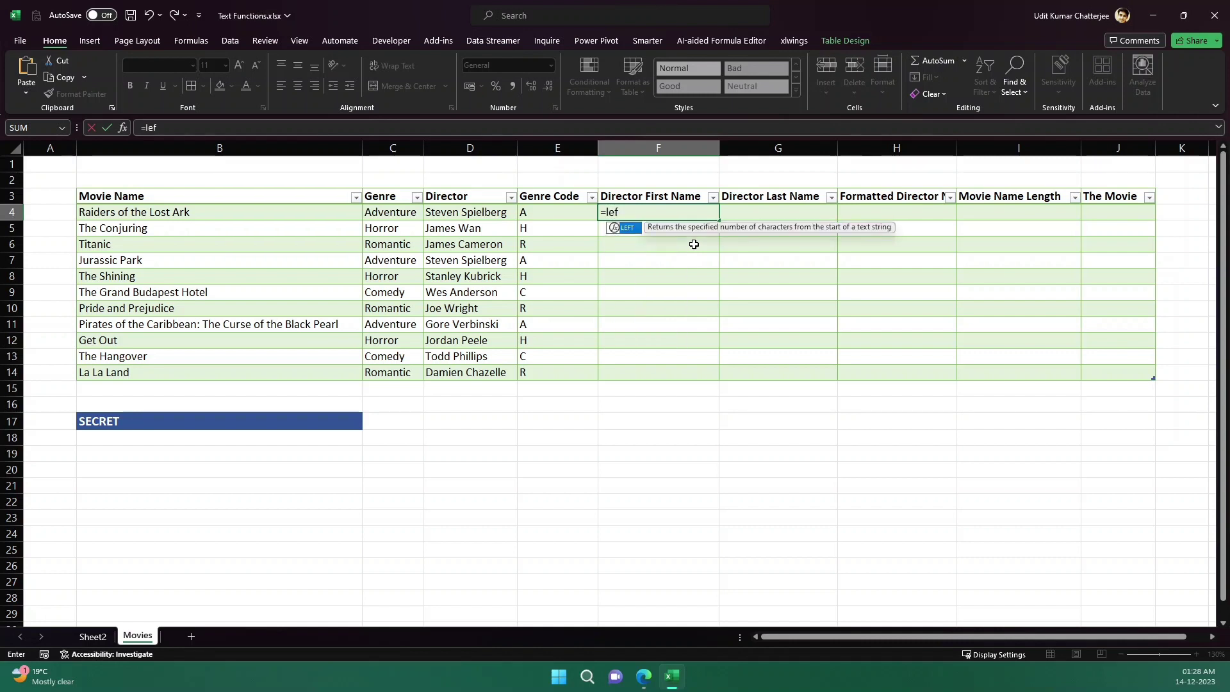
pyautogui.press('Tab')
pyautogui.press('Left')
pyautogui.press('Left')
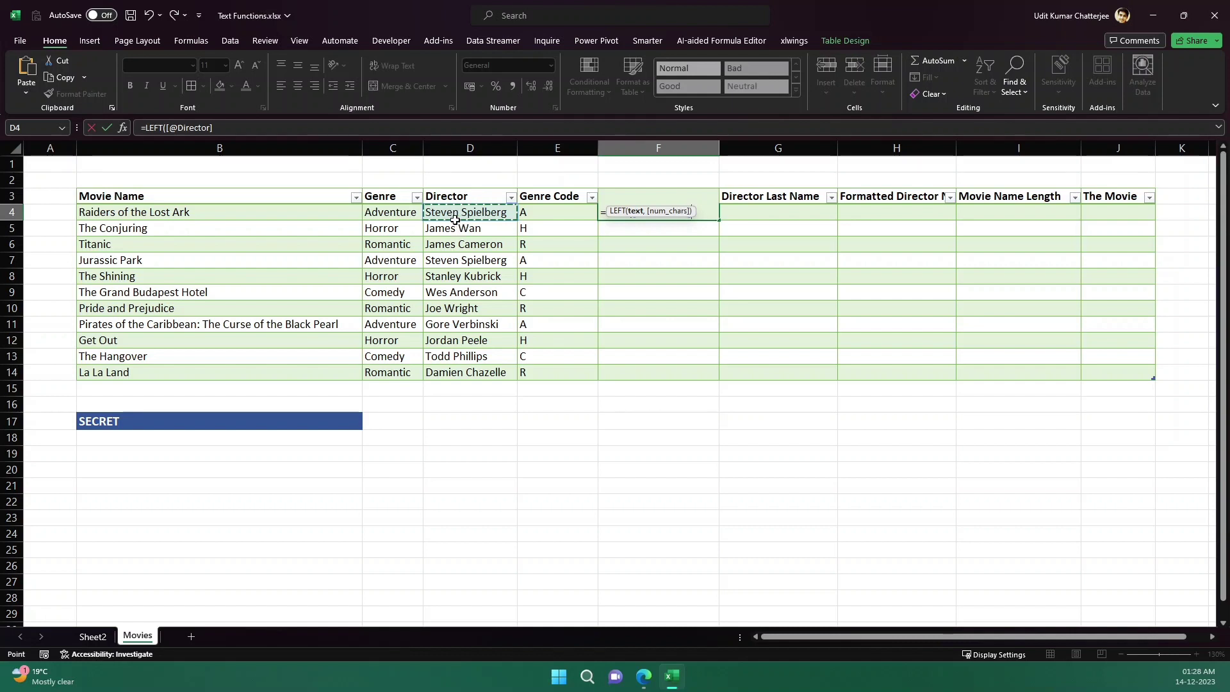
pyautogui.click(238, 133)
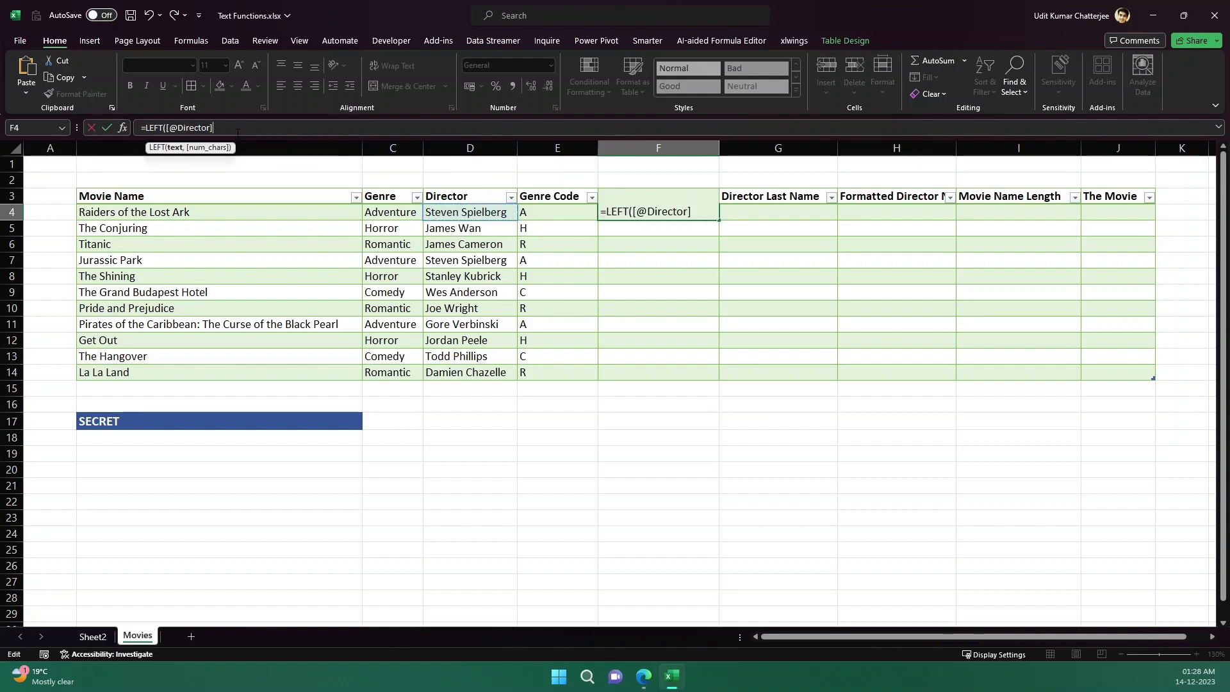
pyautogui.write(',')
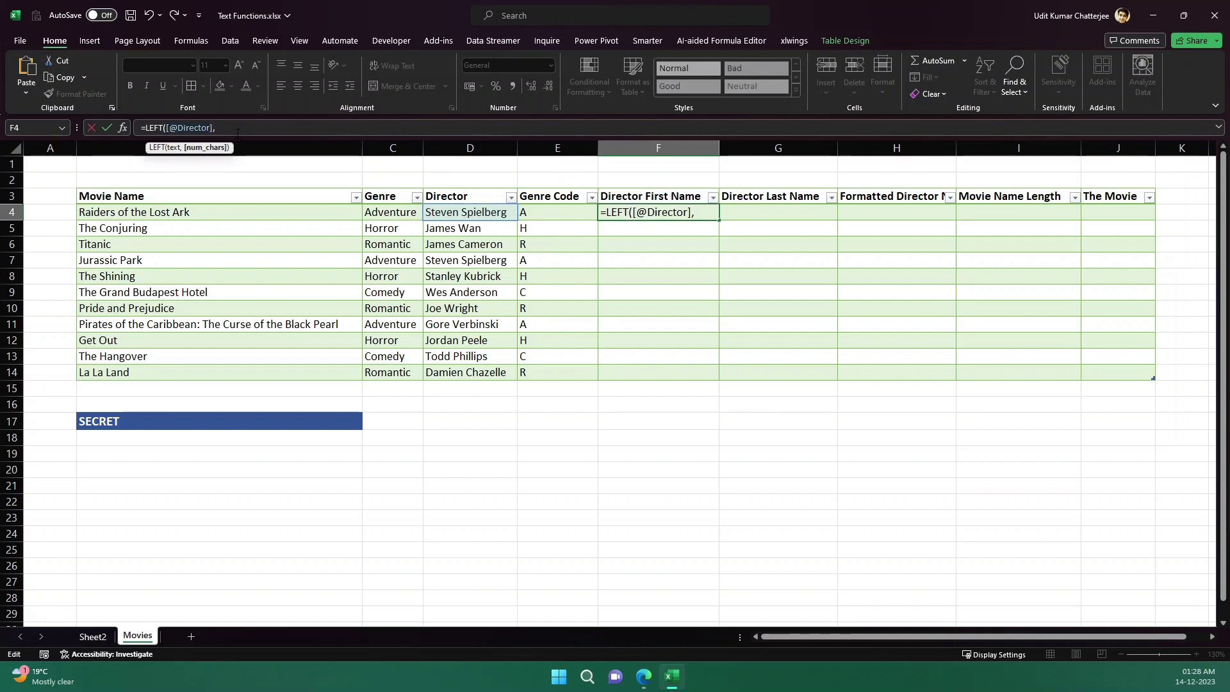
pyautogui.write('6)')
pyautogui.press('Return')
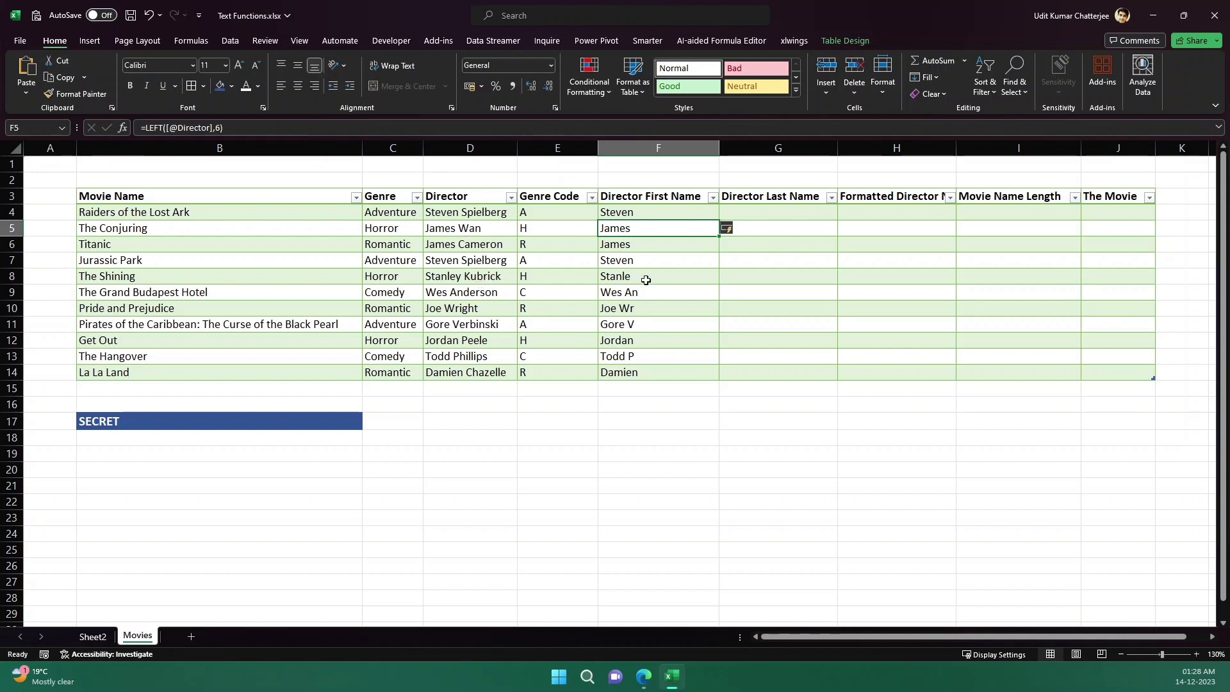
# Step: Compare cut-off results like Stanle, Wes An and Joe Wr with the full director names
pyautogui.click(644, 279)
pyautogui.click(487, 280)
pyautogui.click(673, 279)
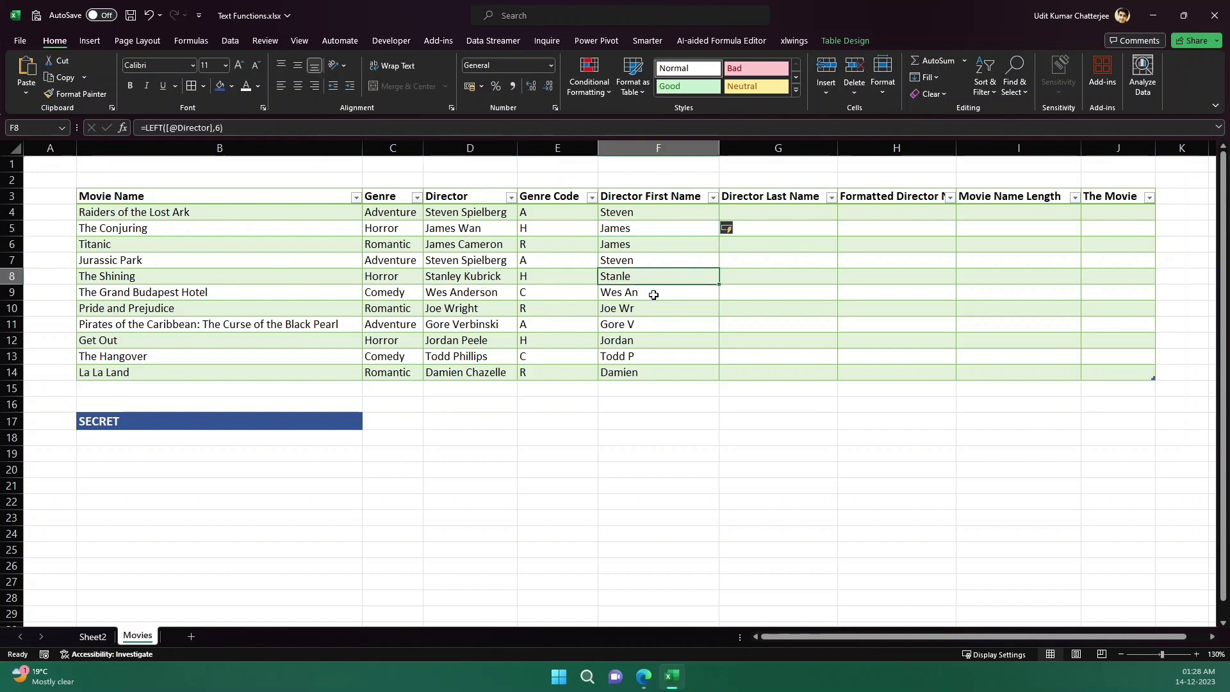
pyautogui.click(653, 294)
pyautogui.click(477, 295)
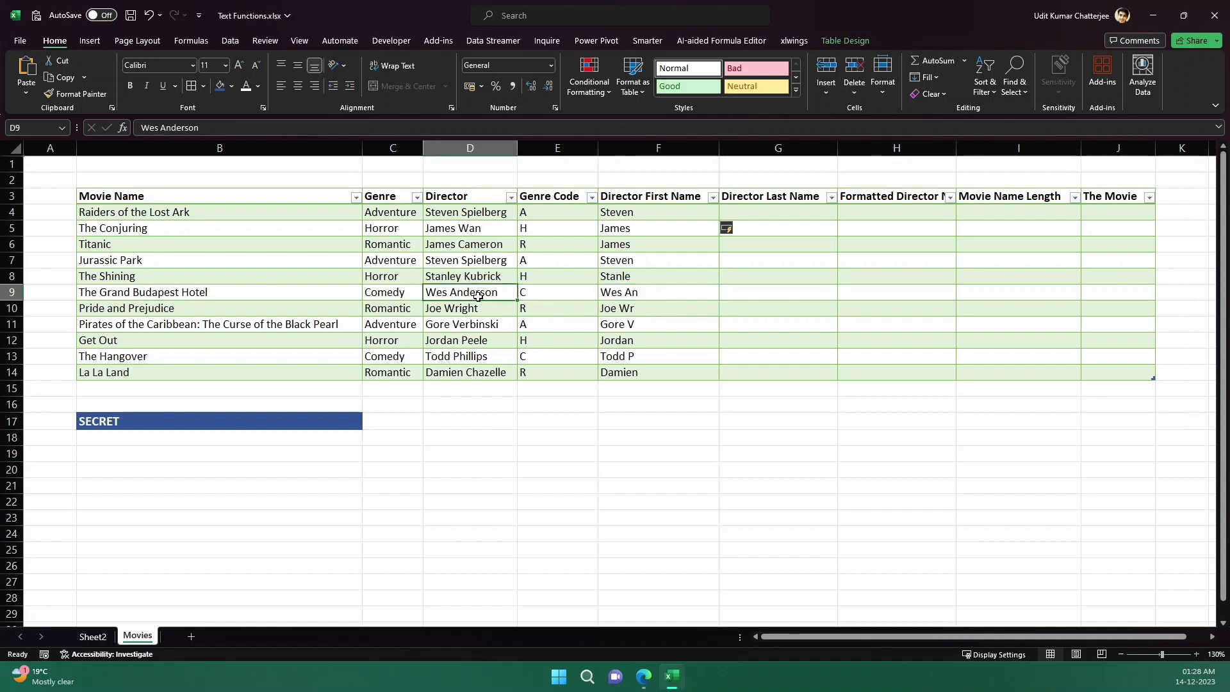
pyautogui.click(637, 298)
pyautogui.click(633, 310)
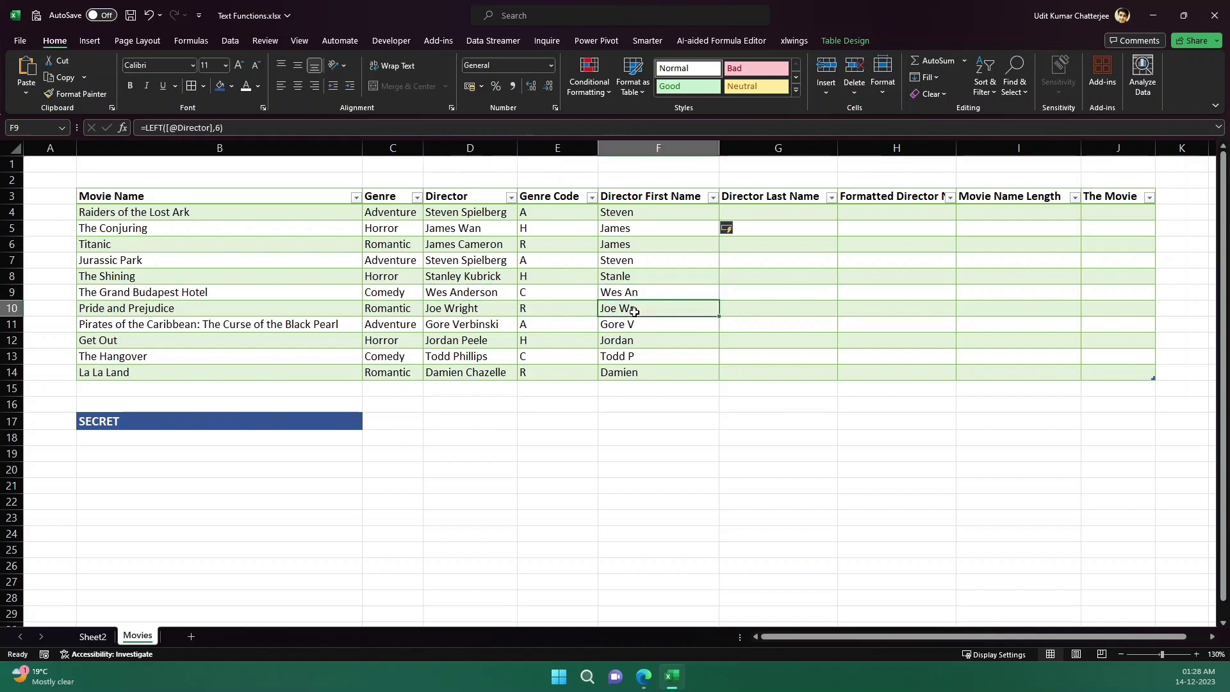
pyautogui.click(635, 337)
pyautogui.click(628, 216)
pyautogui.click(634, 256)
pyautogui.click(631, 213)
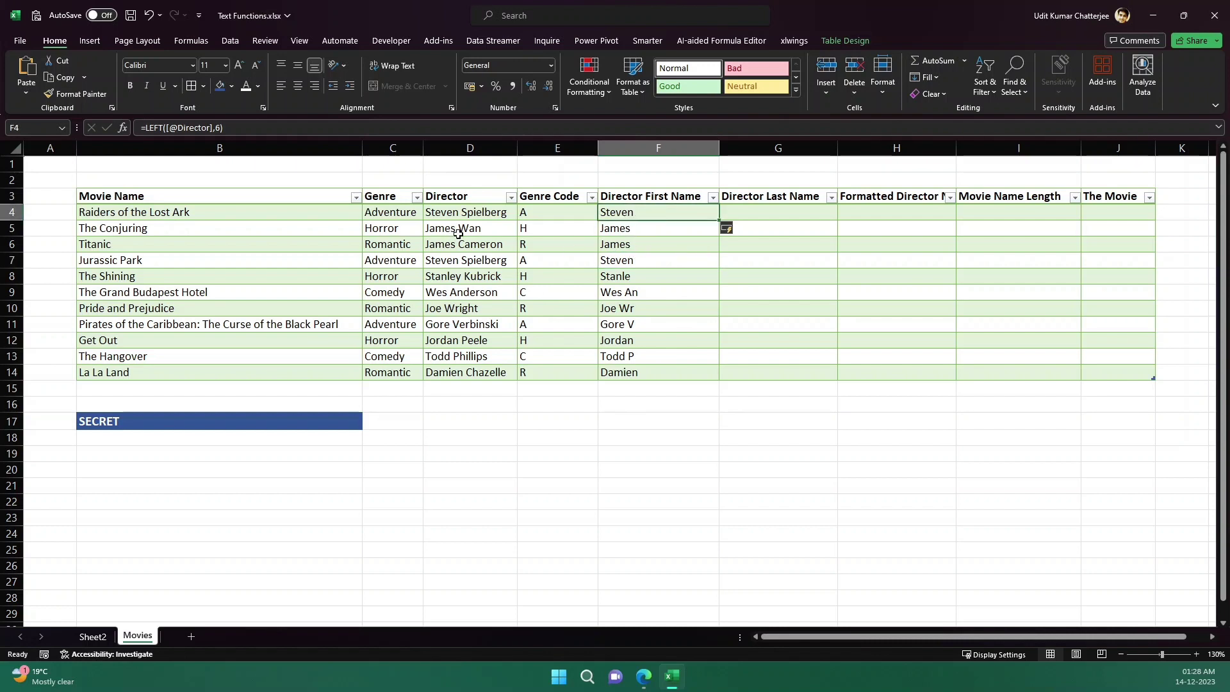
# Step: Review the current six-character first-name results in column F
pyautogui.click(664, 468)
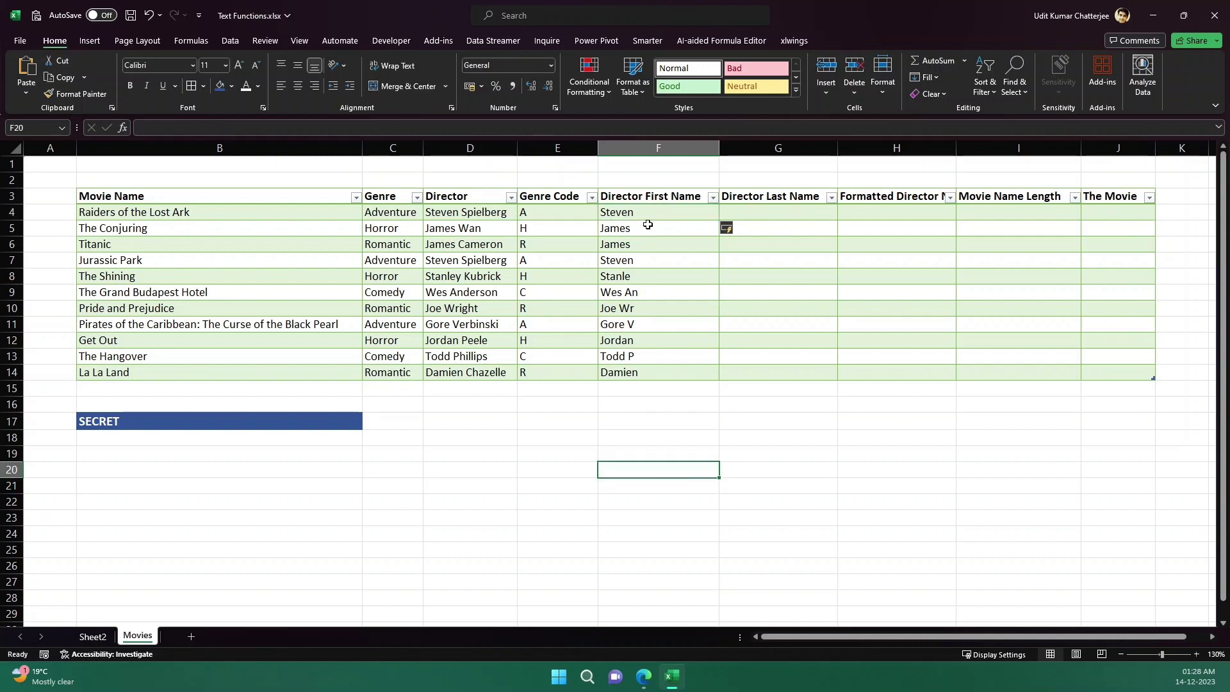
pyautogui.moveTo(649, 216); pyautogui.dragTo(656, 371)
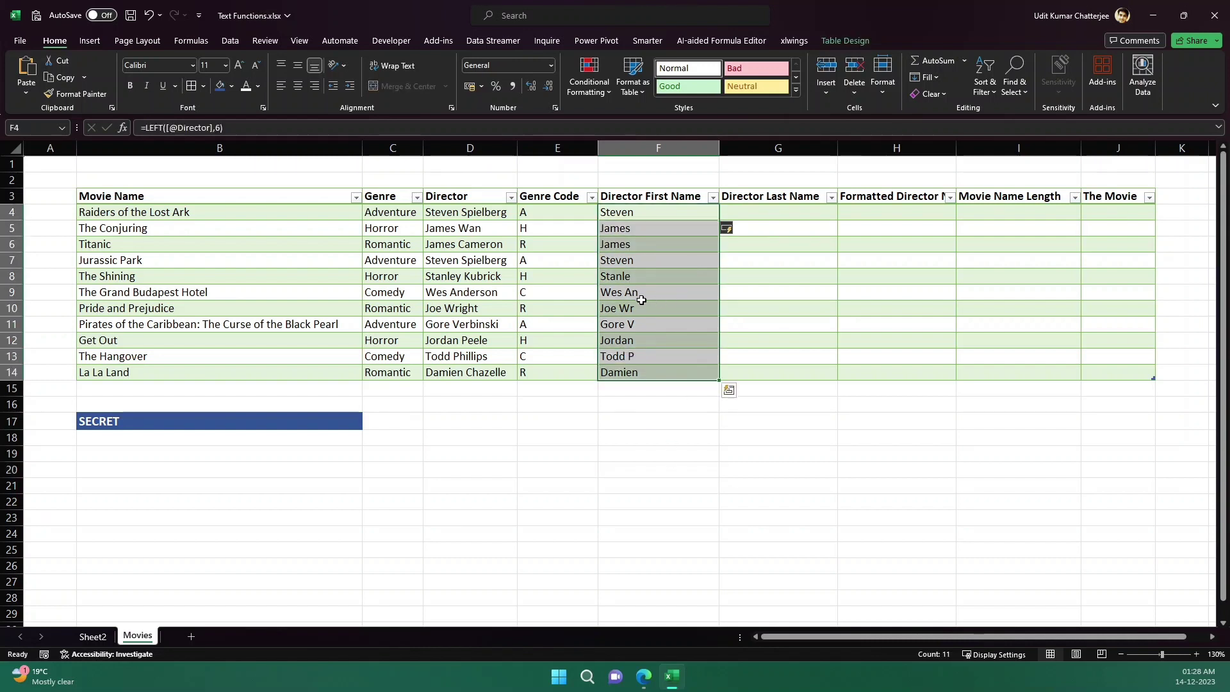
pyautogui.click(659, 454)
pyautogui.click(631, 214)
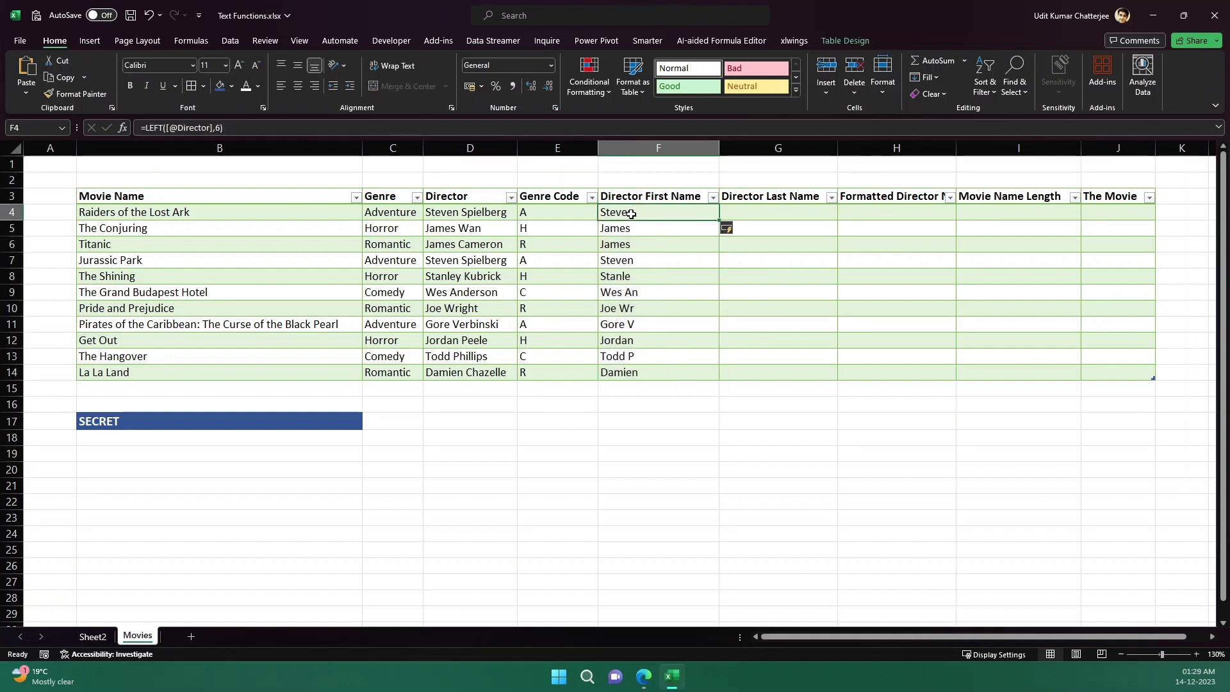
pyautogui.write('=le')
pyautogui.press('Tab')
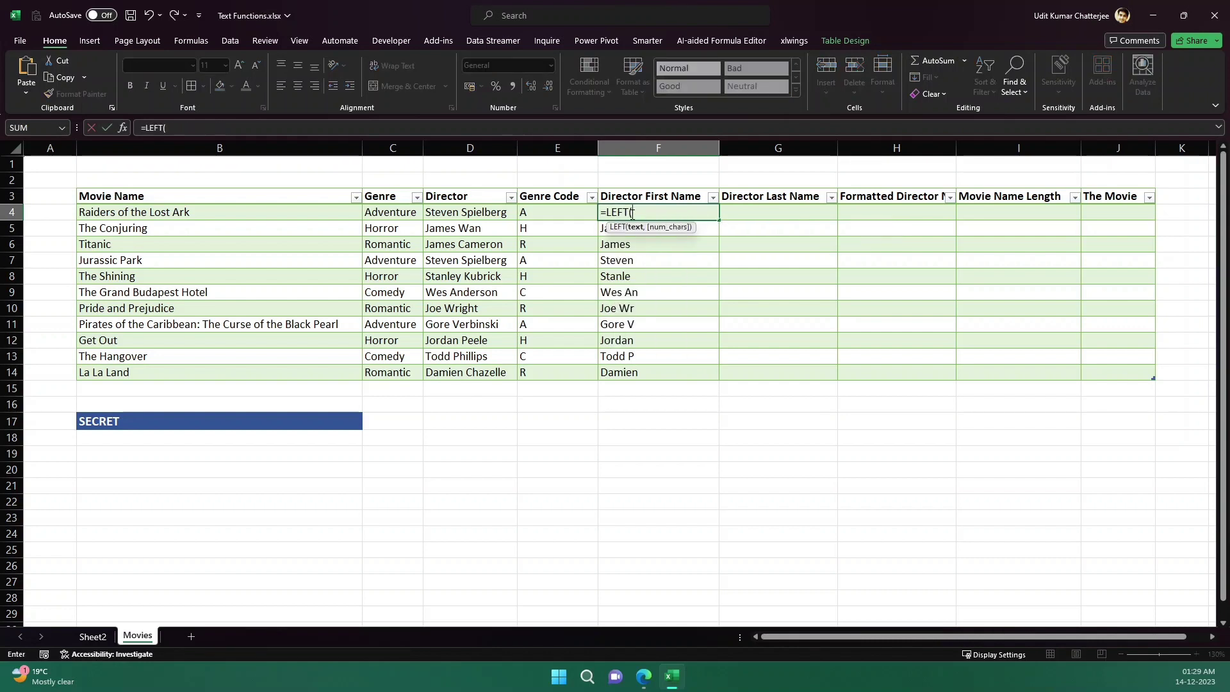
pyautogui.press('Left')
pyautogui.press('Left')
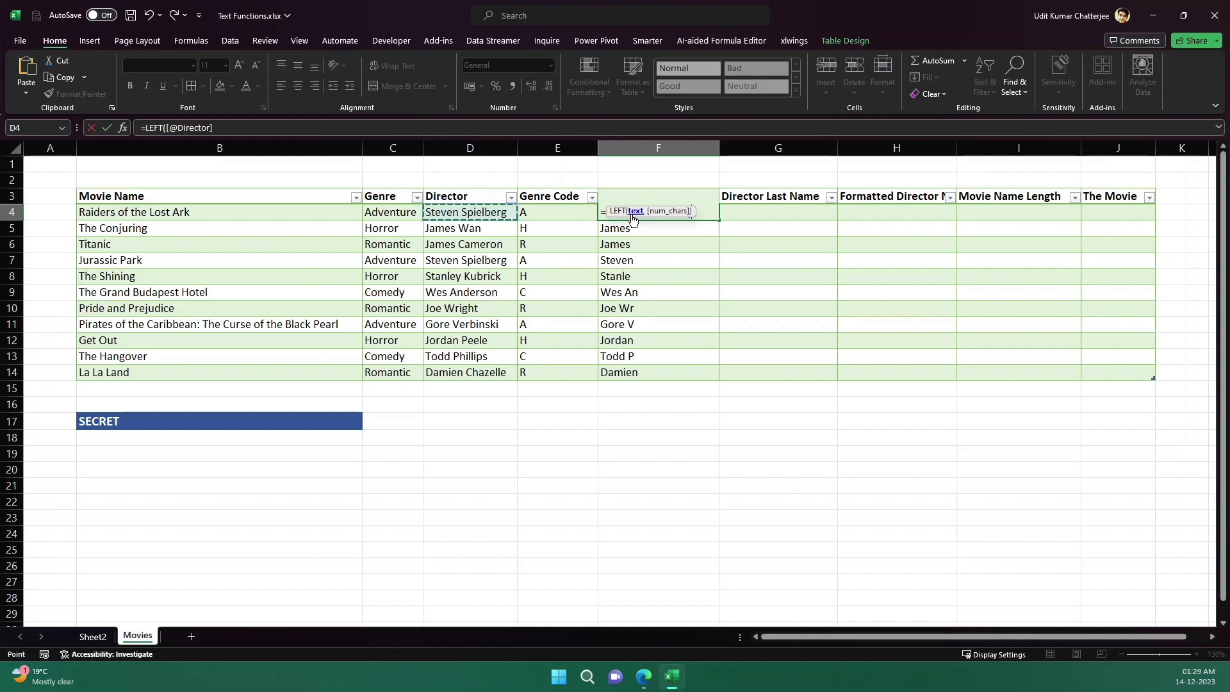
pyautogui.write(',')
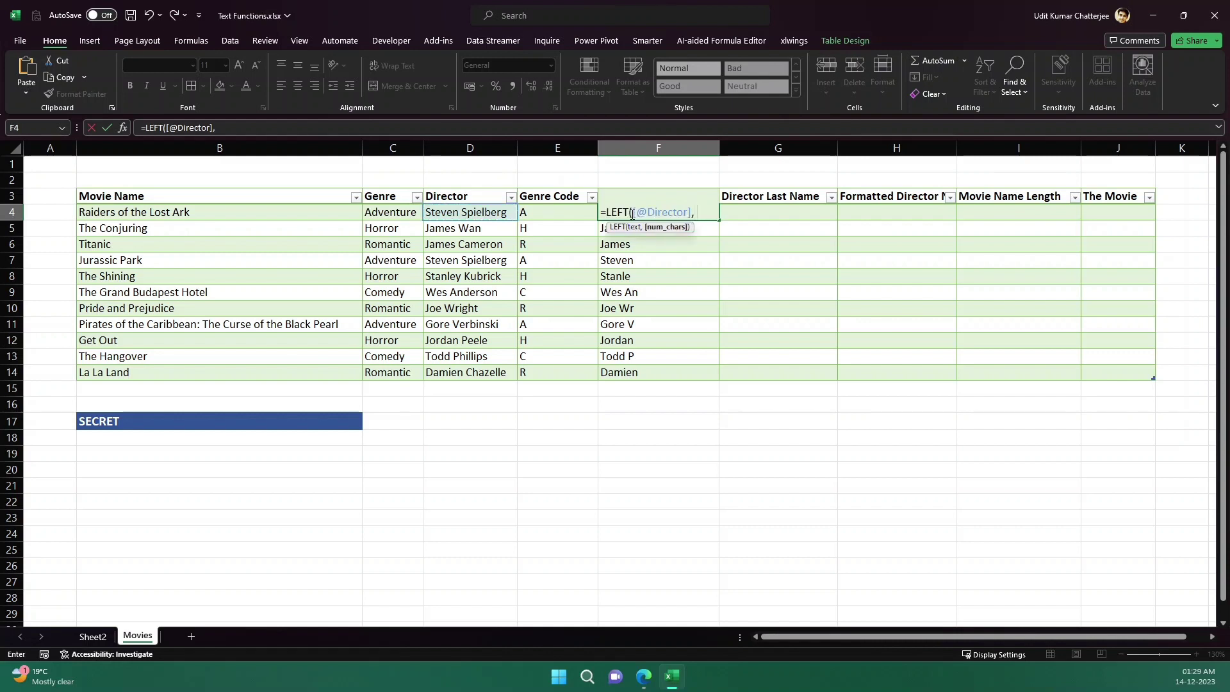
pyautogui.write(' FIN')
pyautogui.press('Tab')
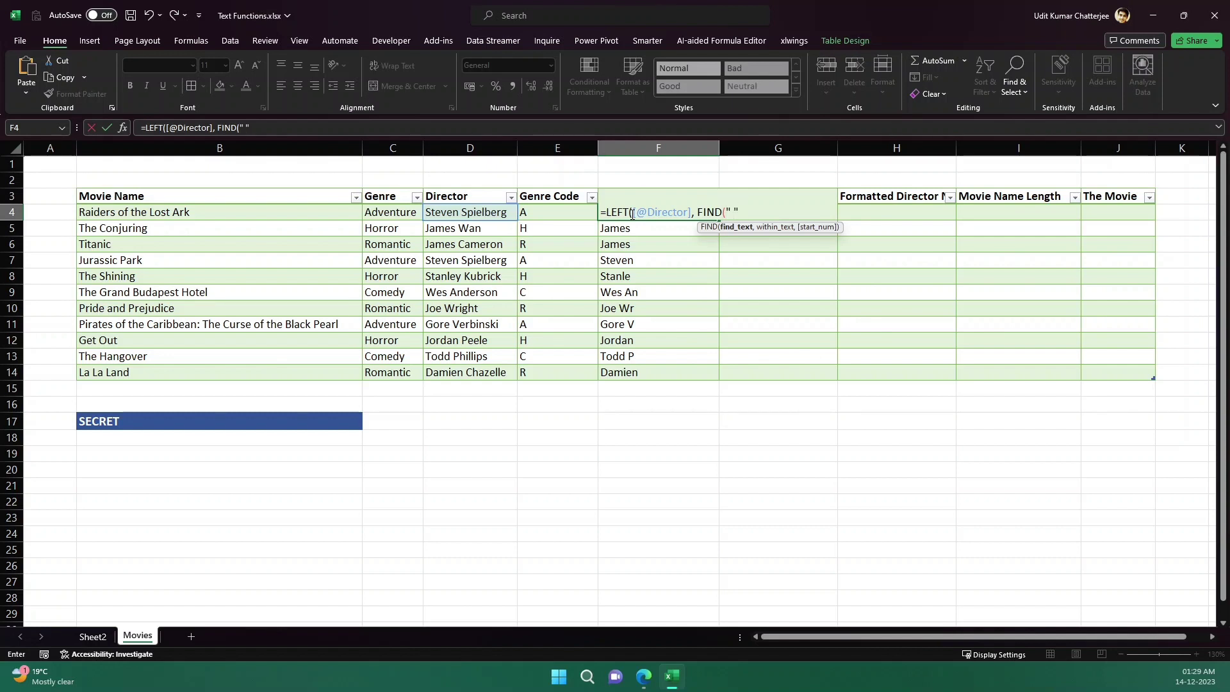
pyautogui.write(',')
pyautogui.press('Left')
pyautogui.press('Left')
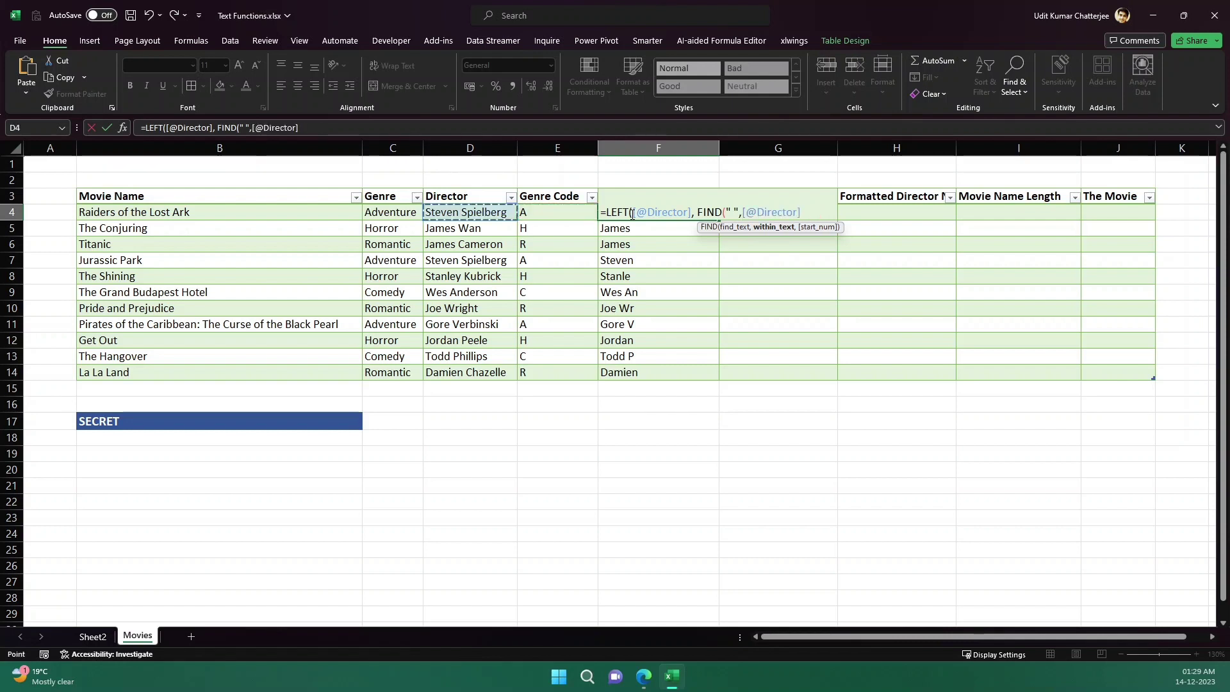
pyautogui.write('))')
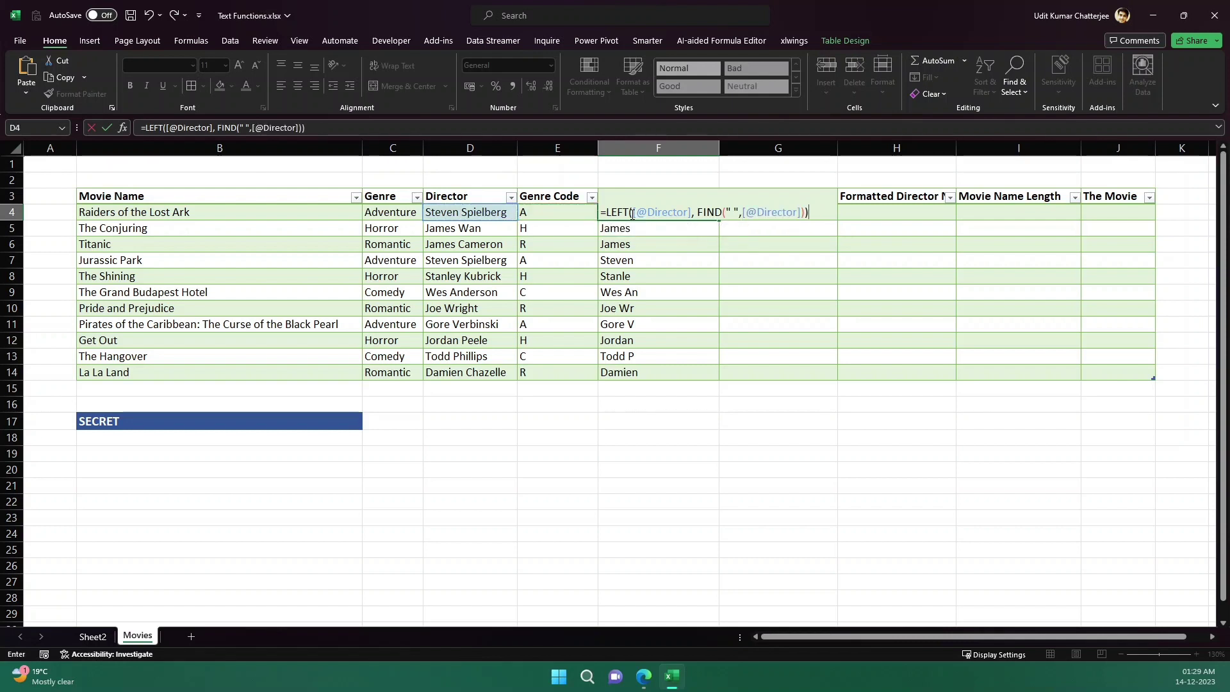
pyautogui.hotkey('ctrl', 'Return')
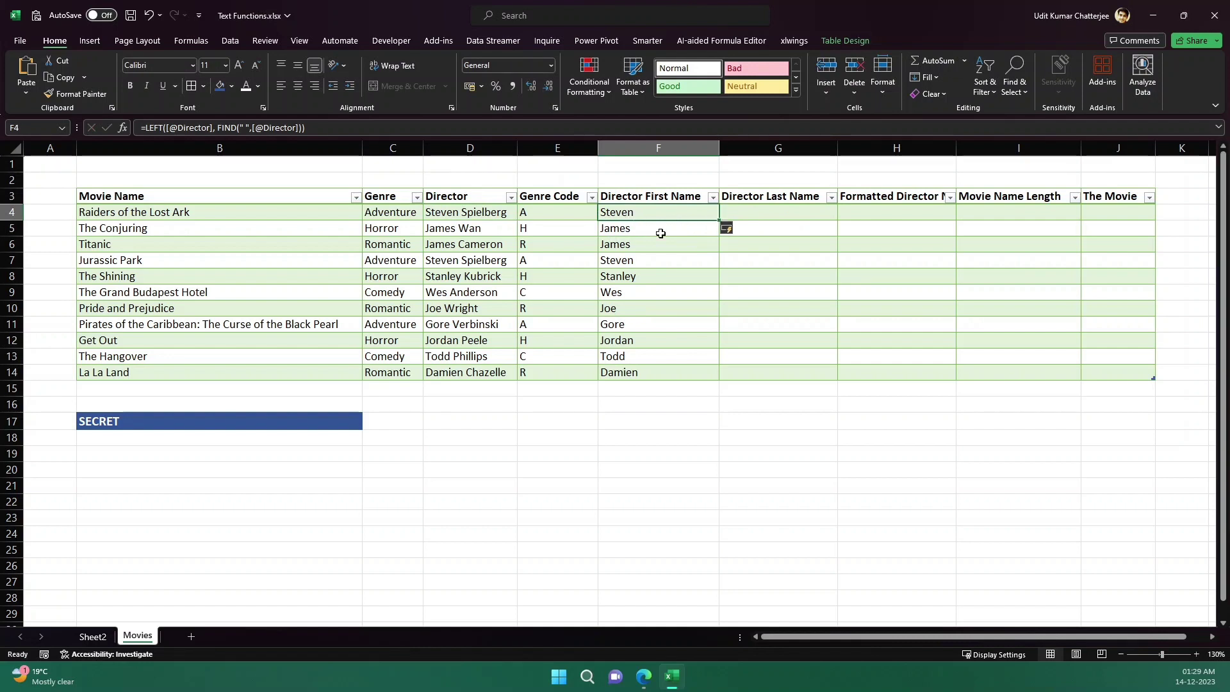
# Step: Review the FIND examples in G5 and G6 on Sheet2, then return to Movies
pyautogui.click(95, 637)
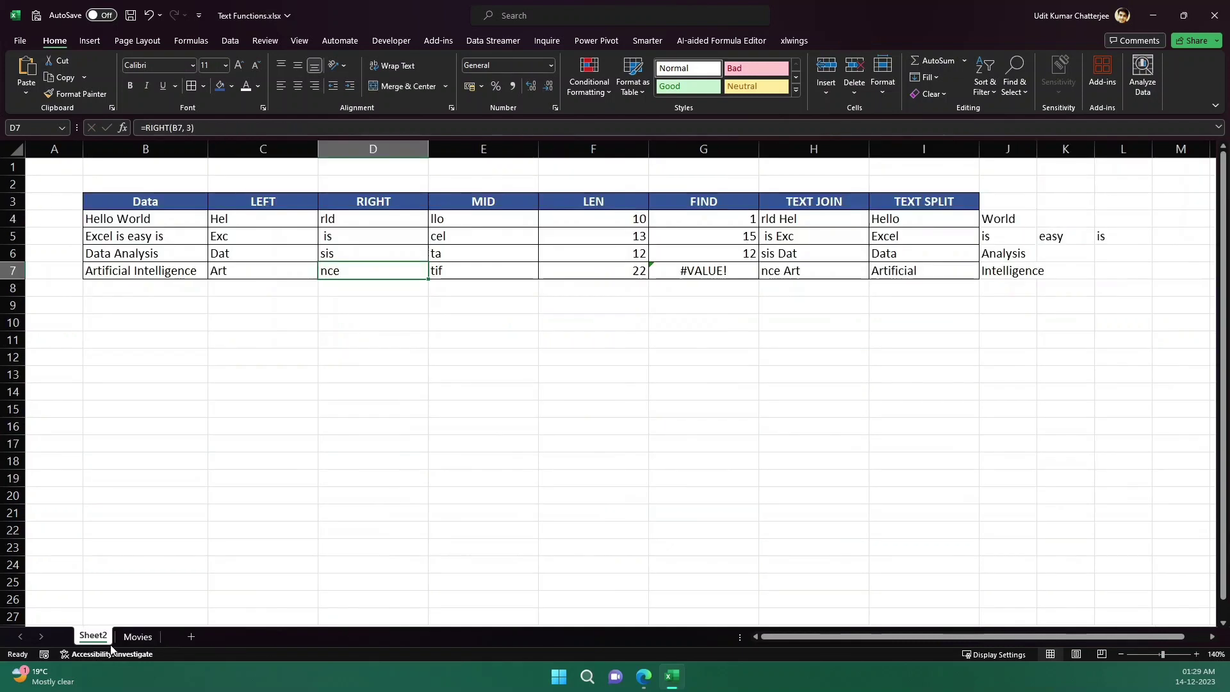
pyautogui.click(701, 238)
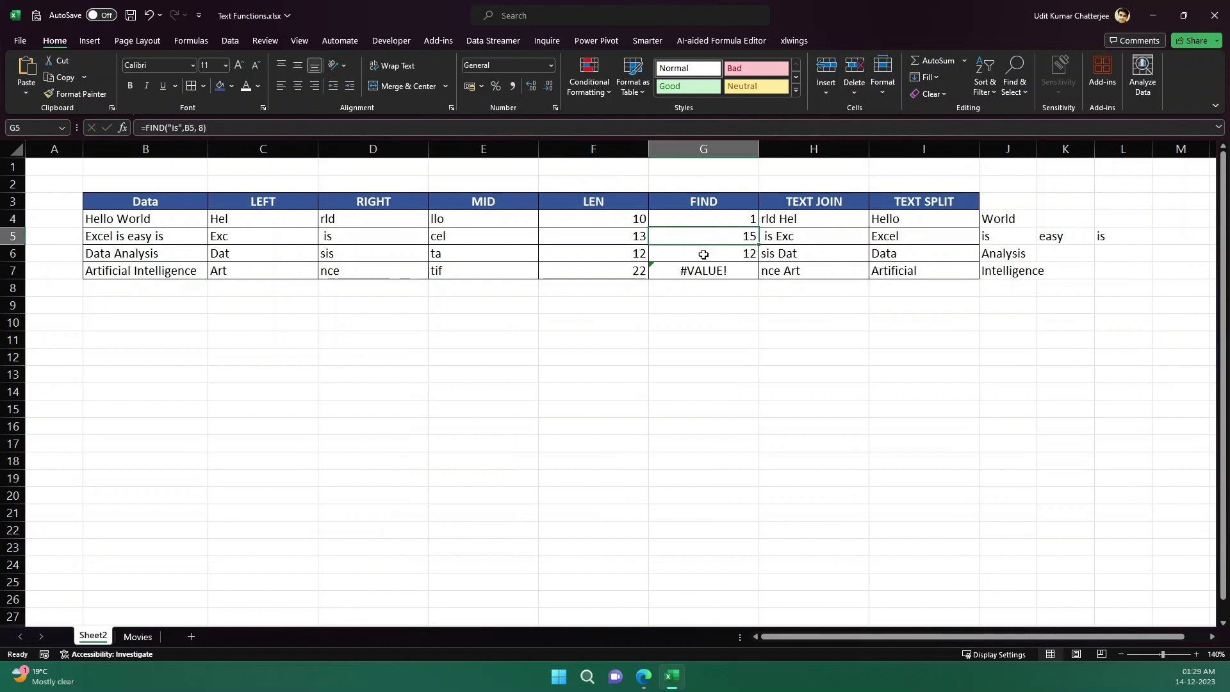
pyautogui.click(697, 256)
pyautogui.click(697, 237)
pyautogui.click(698, 255)
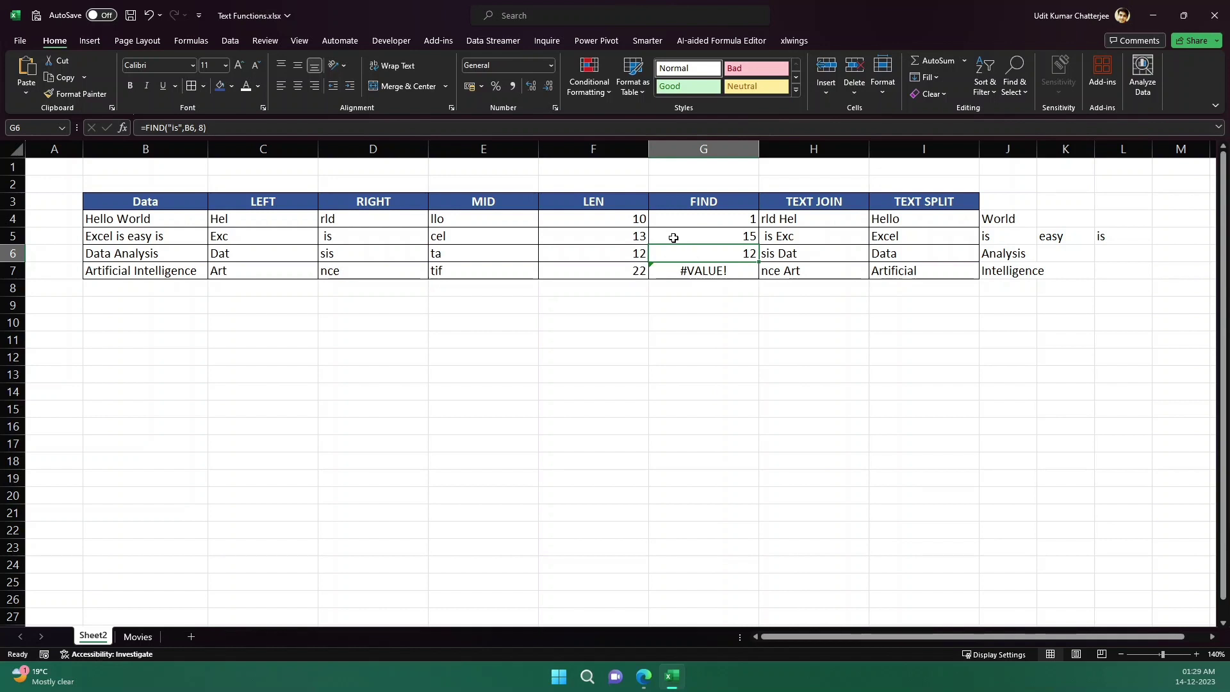
pyautogui.click(136, 637)
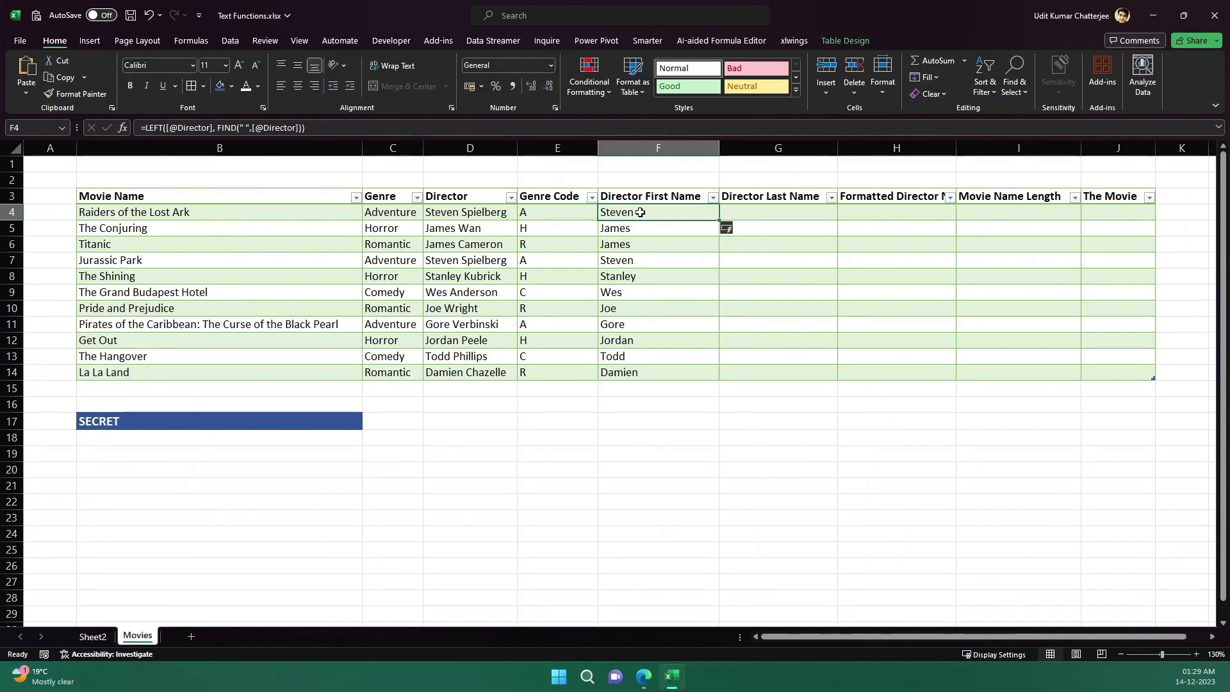
# Step: Examine the FIND part of the formula and check full first names like Stanley and Wes
pyautogui.click(218, 127)
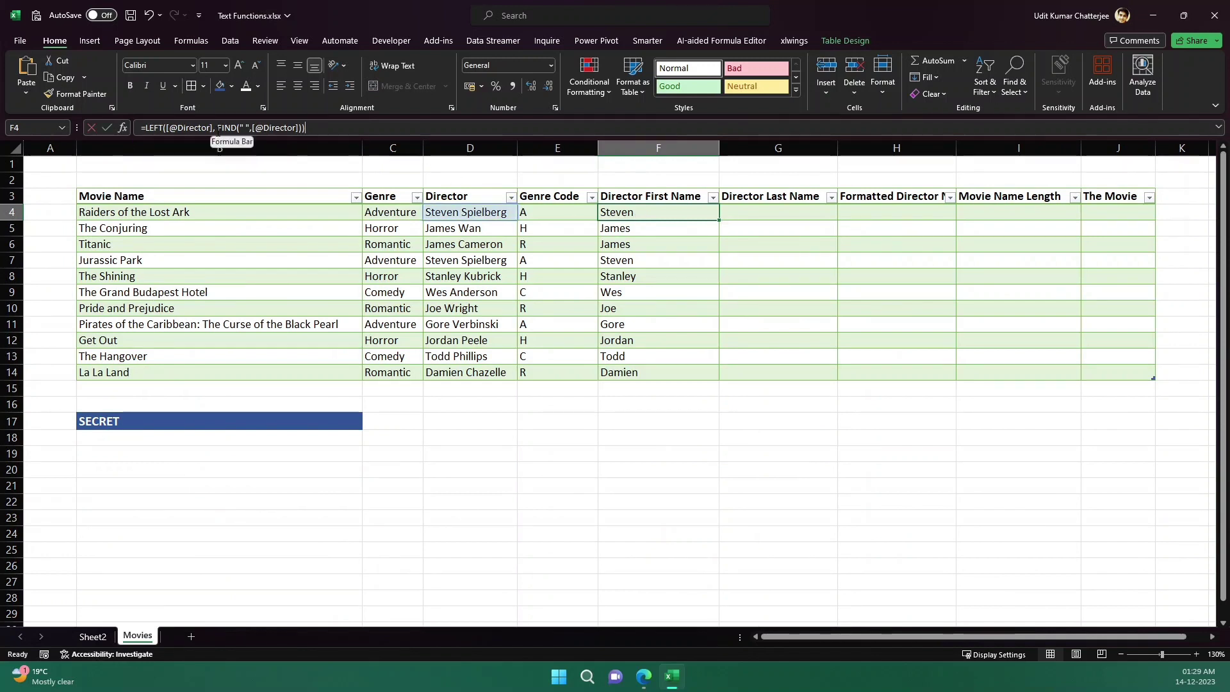
pyautogui.moveTo(218, 128); pyautogui.dragTo(304, 127)
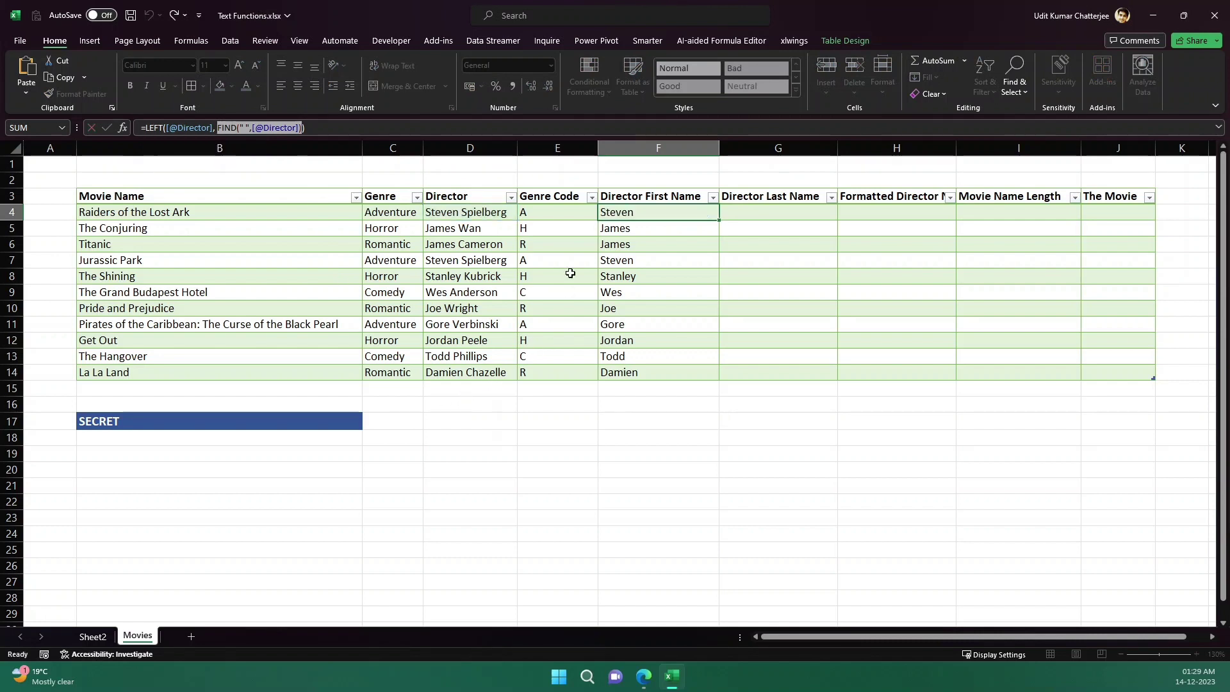
pyautogui.press('Return')
pyautogui.click(633, 341)
pyautogui.click(631, 392)
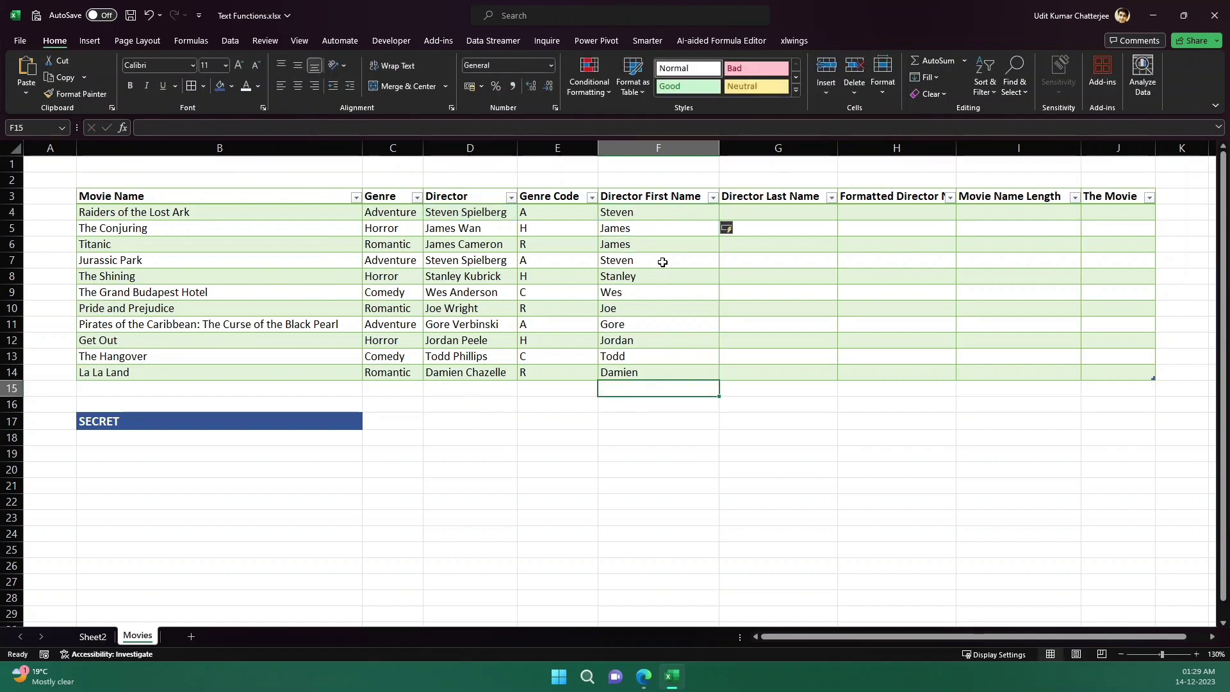
pyautogui.moveTo(667, 215); pyautogui.dragTo(665, 229)
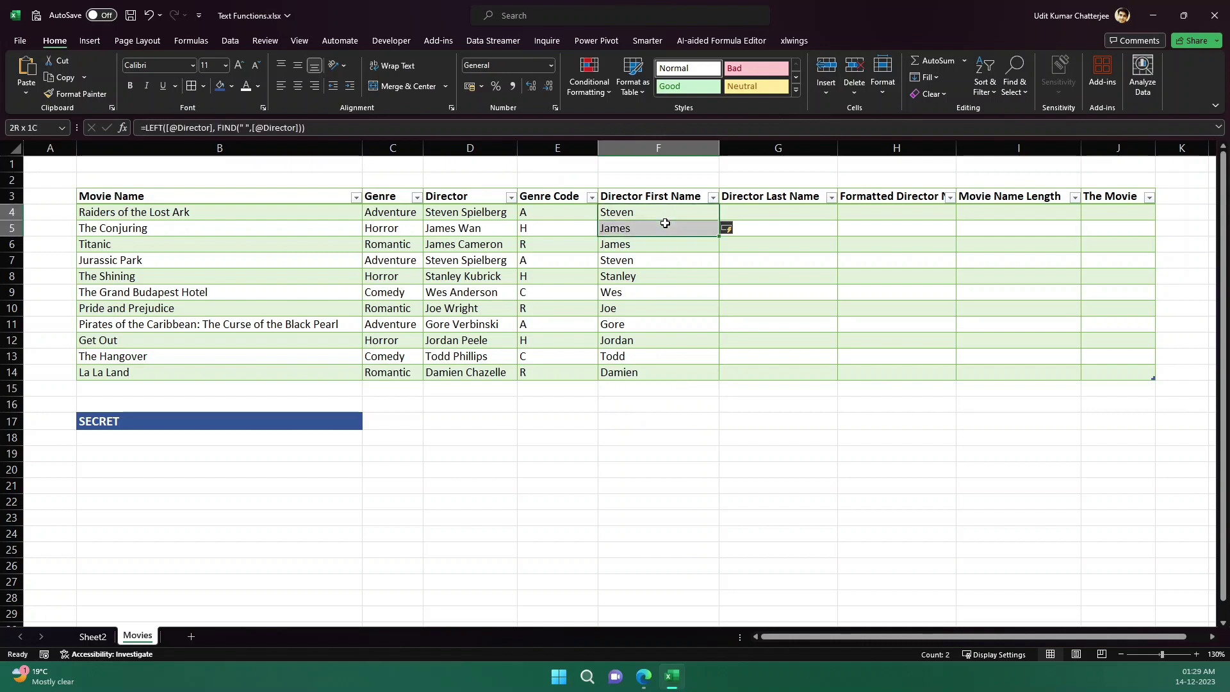
pyautogui.click(641, 258)
pyautogui.click(645, 292)
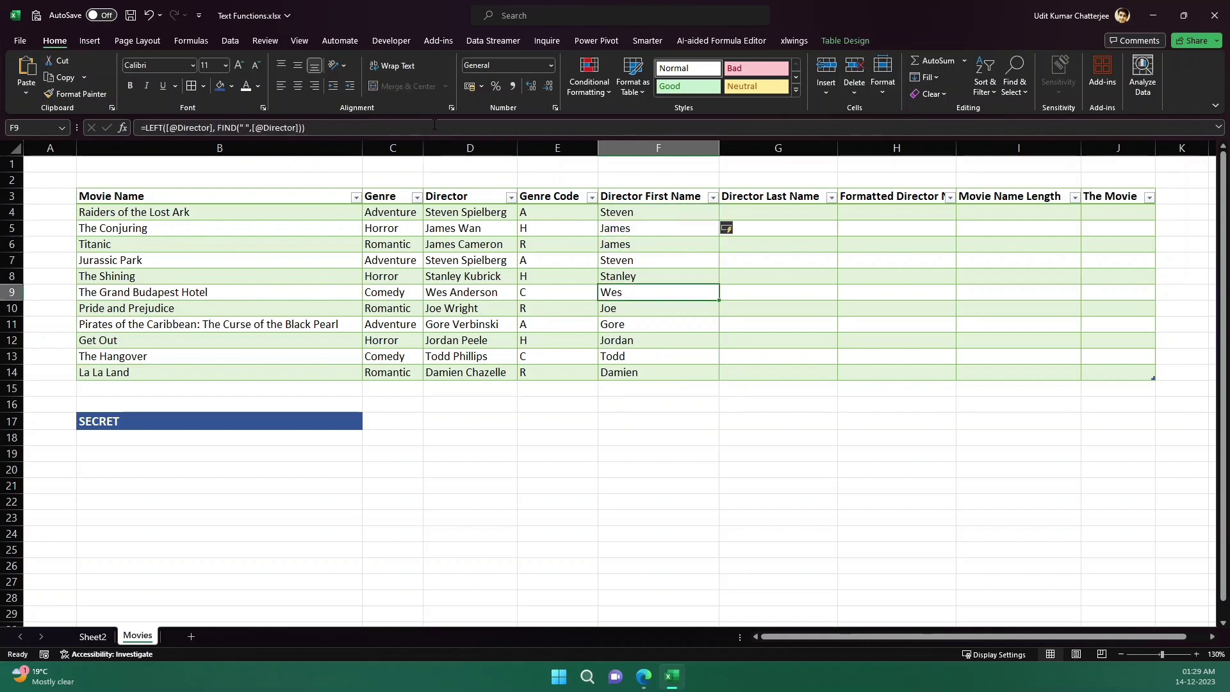
pyautogui.press('Down')
pyautogui.press('Down')
pyautogui.press('Down')
pyautogui.press('Down')
pyautogui.press('Down')
pyautogui.click(672, 433)
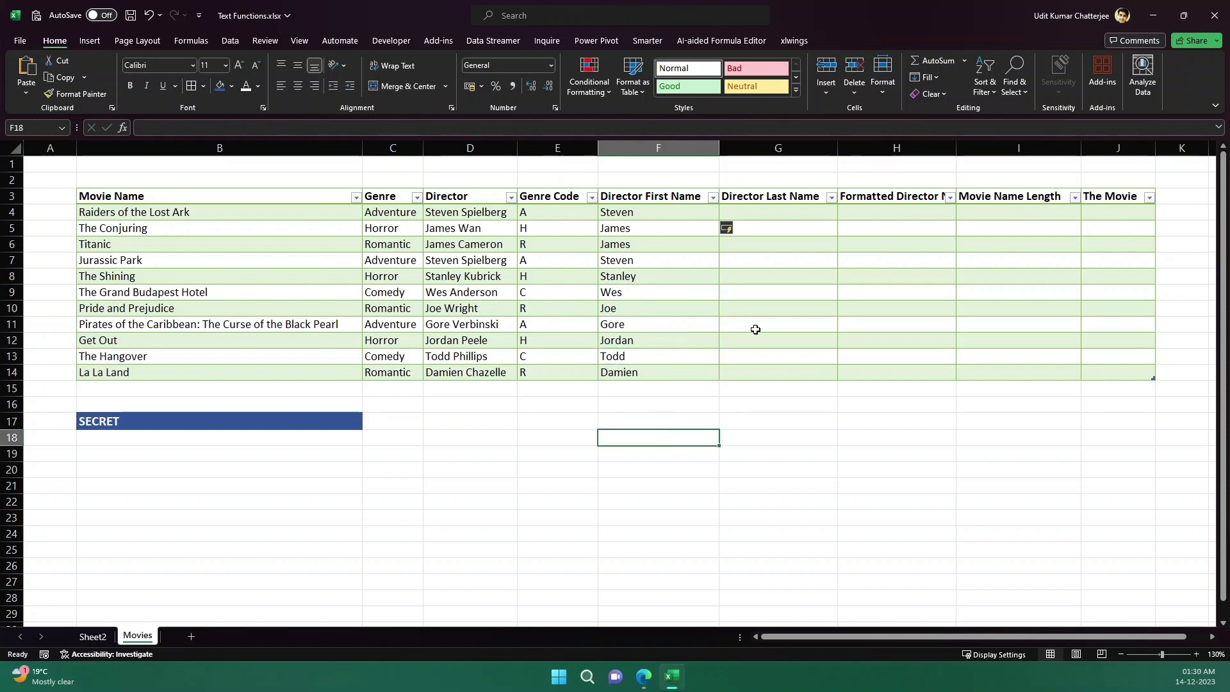
pyautogui.click(755, 216)
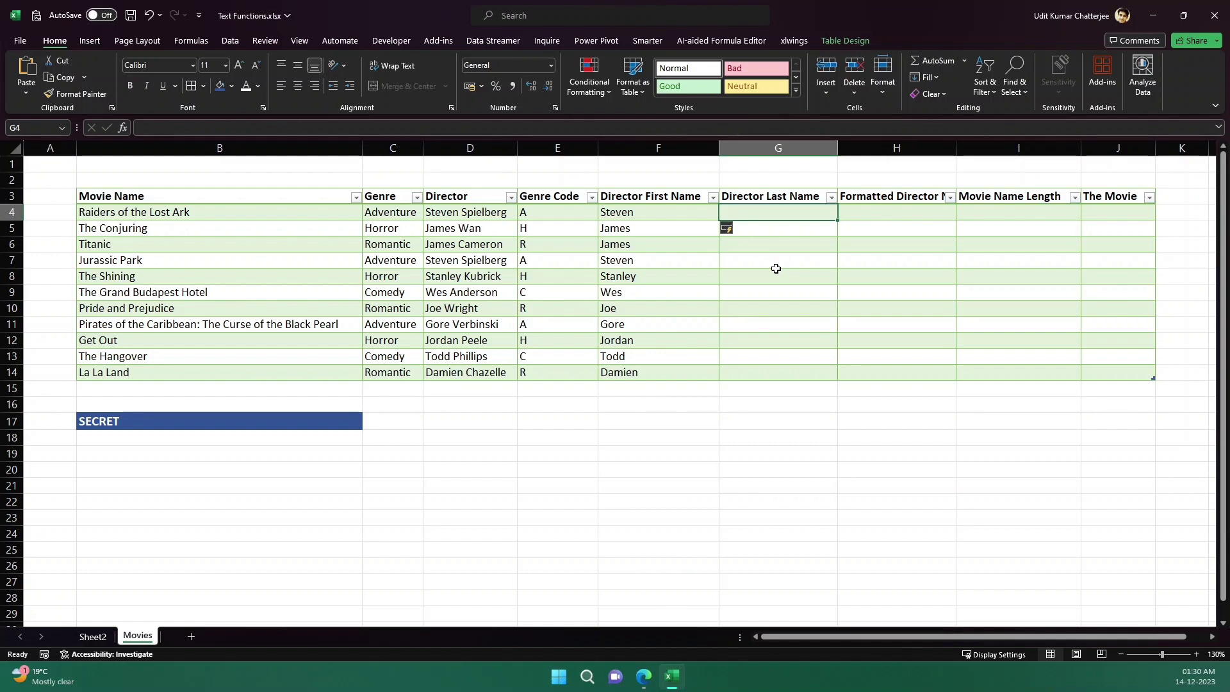
pyautogui.write('=righ')
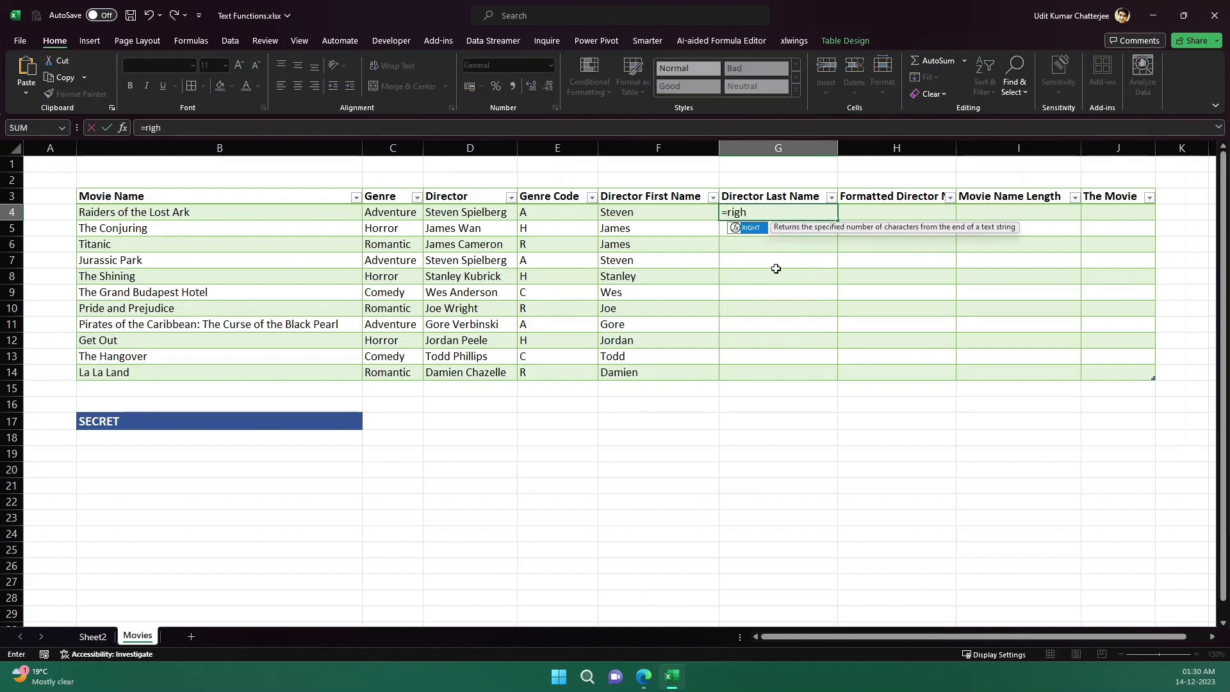
pyautogui.press('Tab')
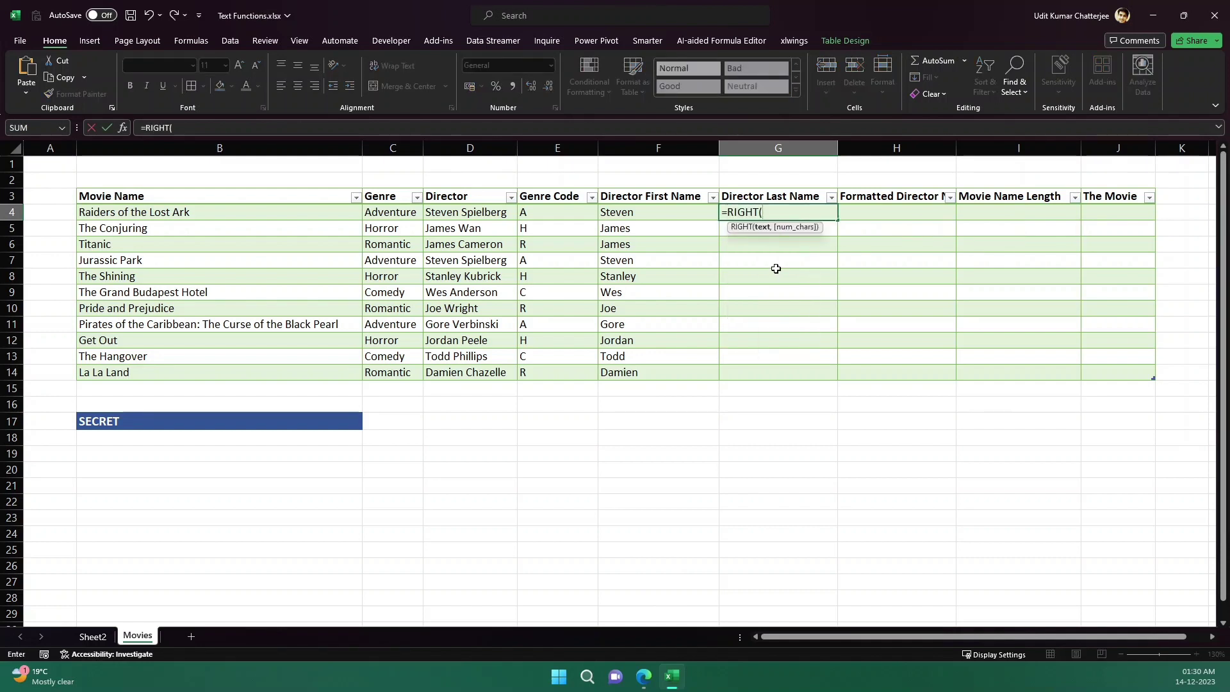
pyautogui.press('Left')
pyautogui.press('Left')
pyautogui.press('Left')
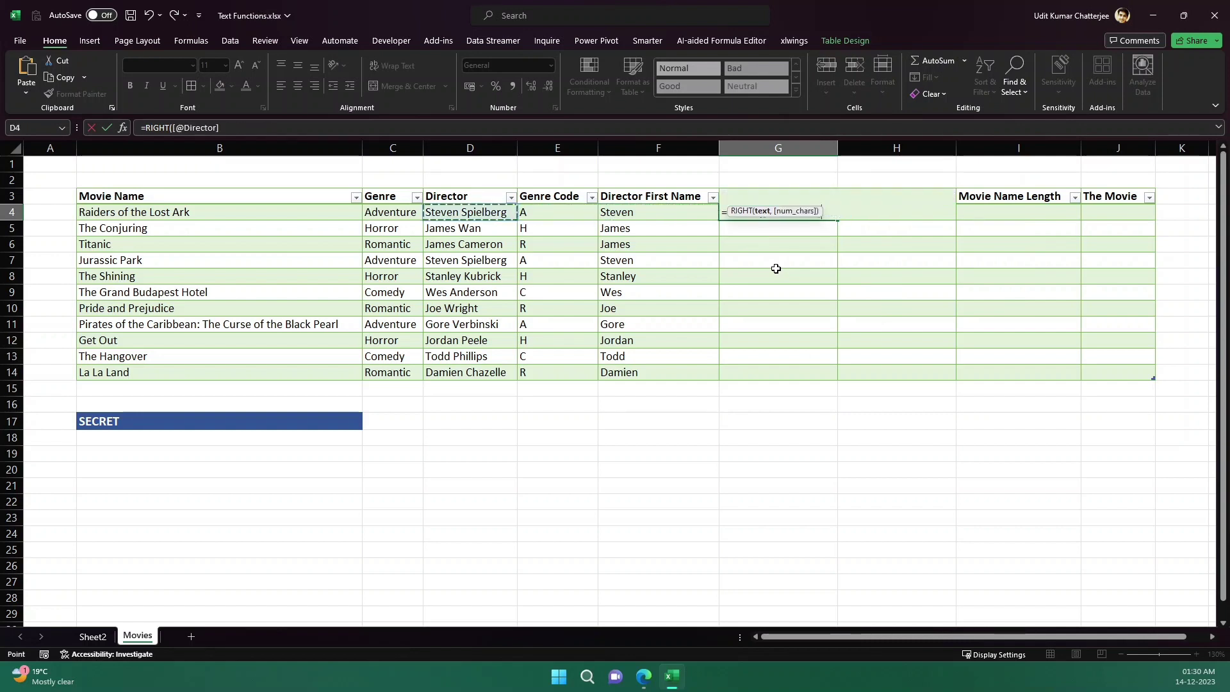
pyautogui.write(', LEN(')
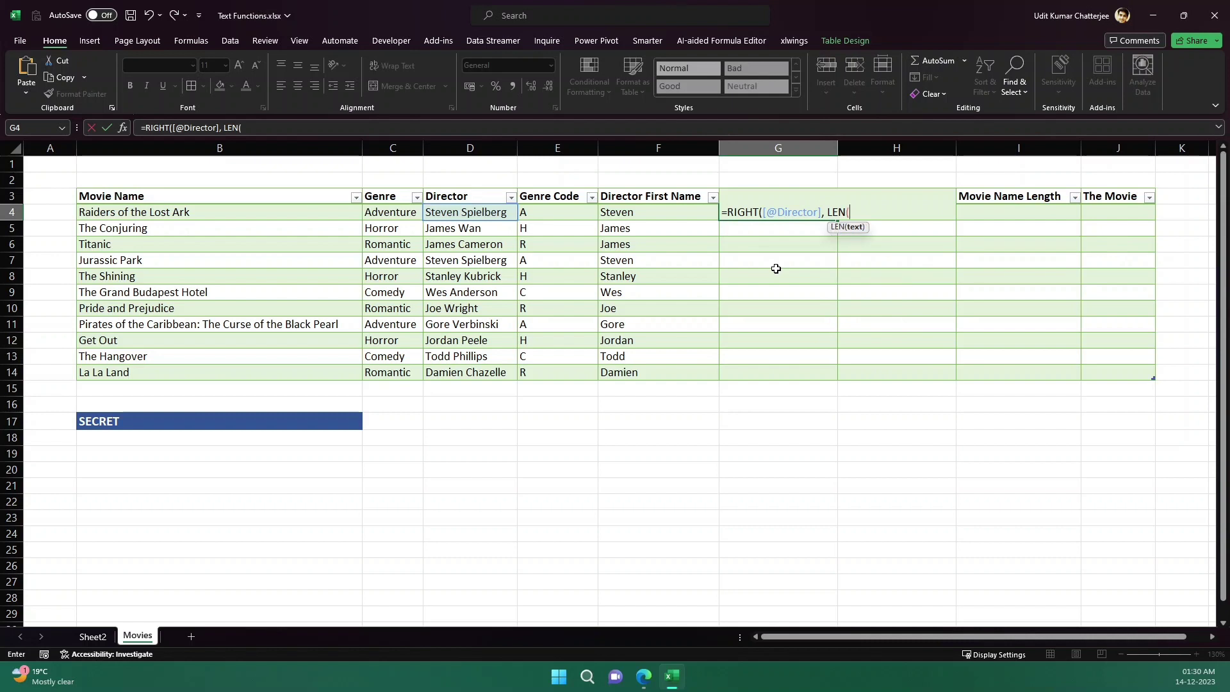
pyautogui.press('Left')
pyautogui.press('Left')
pyautogui.press('Left')
pyautogui.write(')')
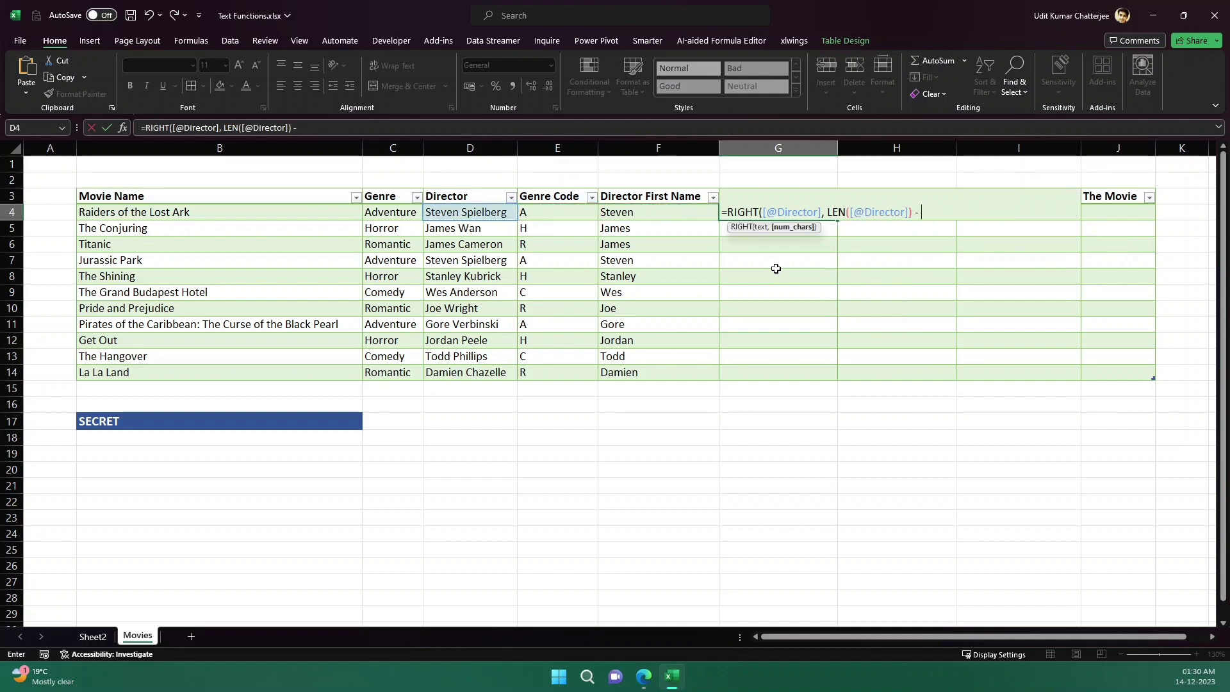
pyautogui.write(' - FIND(')
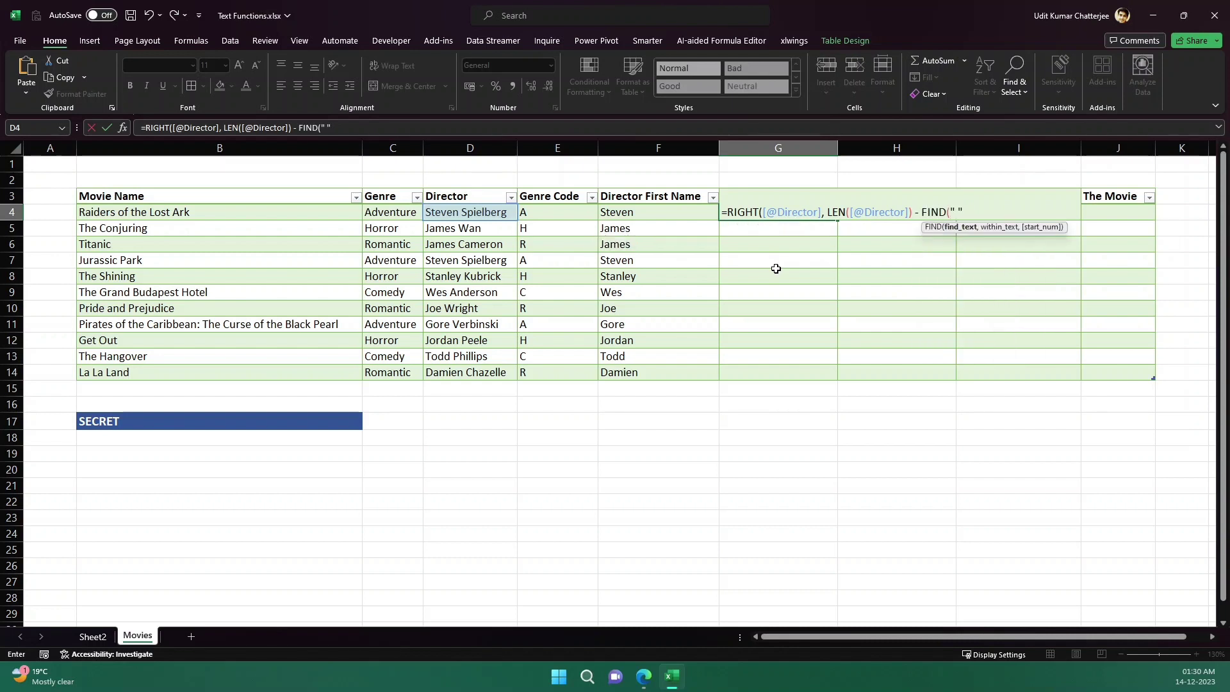
pyautogui.write('" ",')
pyautogui.press('Left')
pyautogui.press('Left')
pyautogui.press('Left')
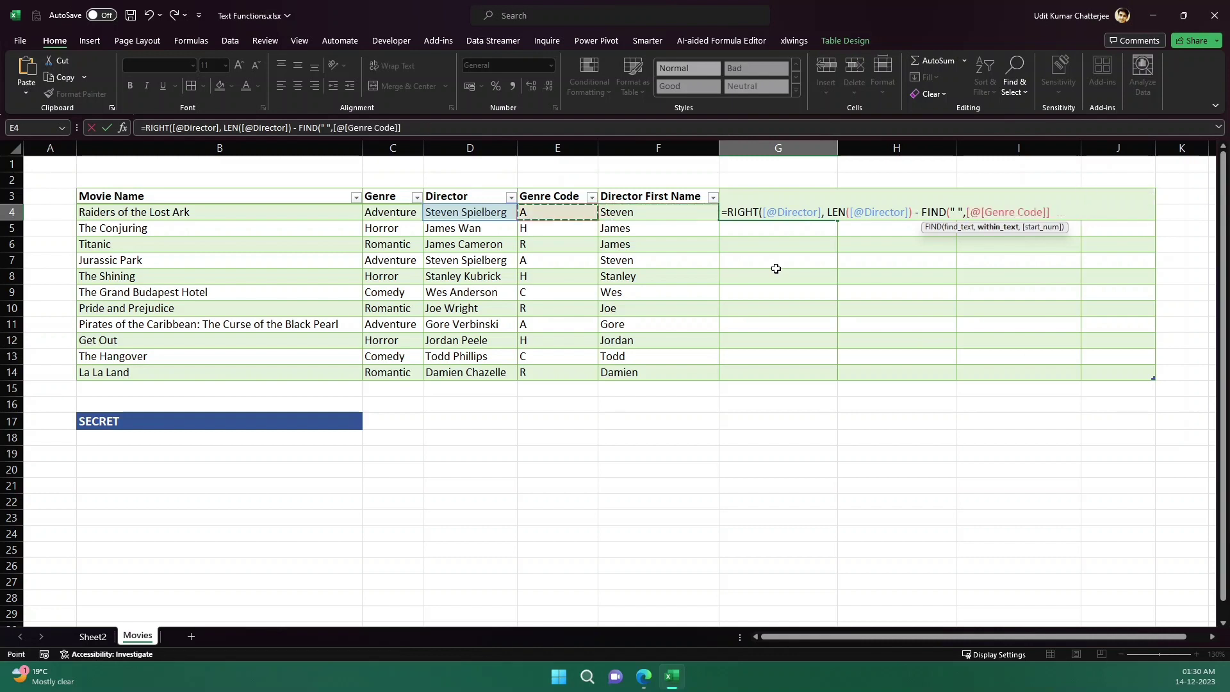
pyautogui.write(')')
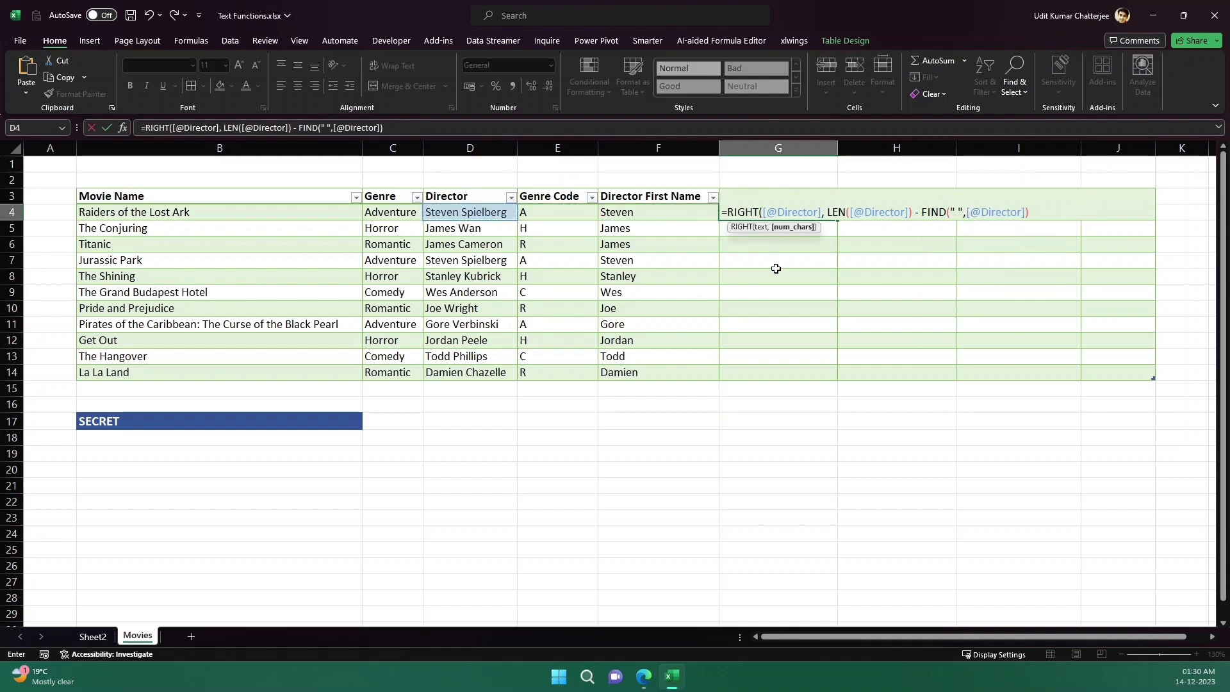
pyautogui.write(')')
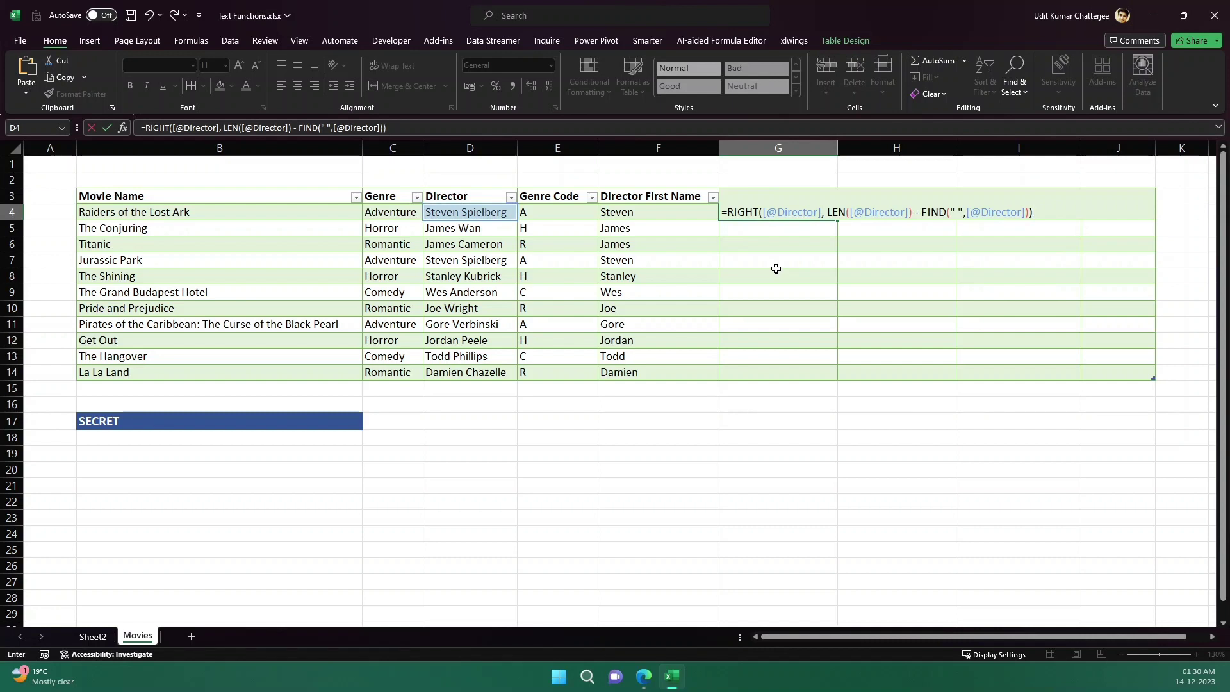
pyautogui.hotkey('ctrl', 'Return')
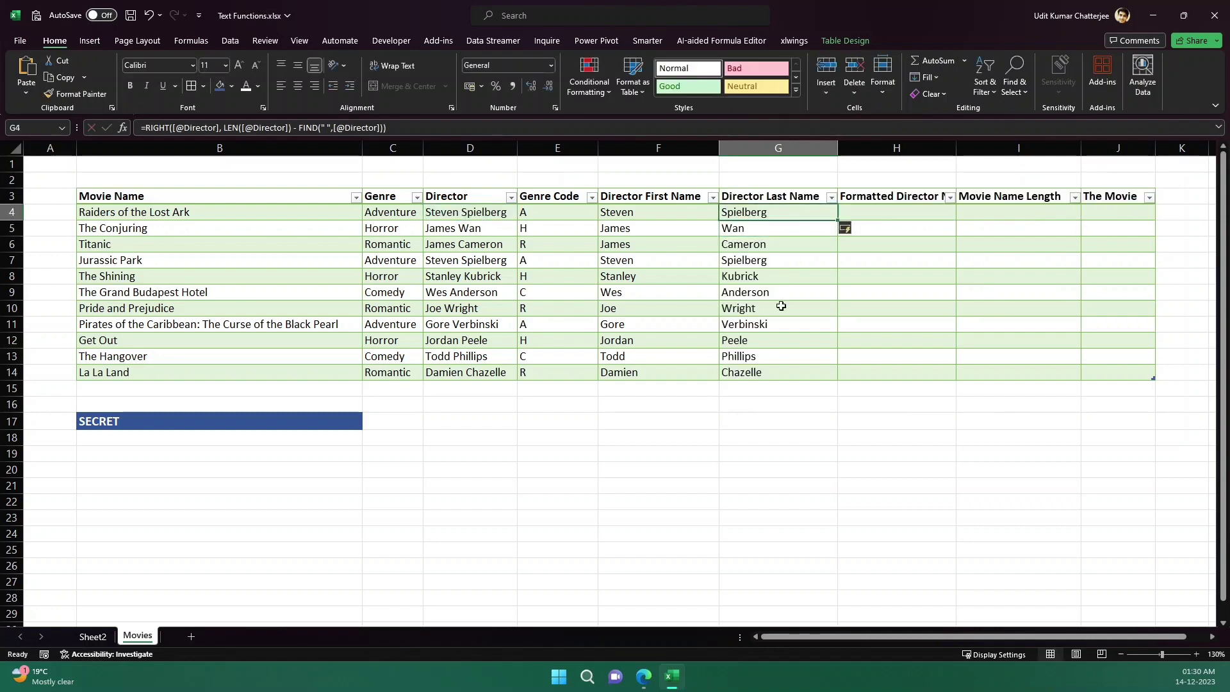
# Step: Review the last-name formula in G4 and surnames like Wan, Cameron and Kubrick
pyautogui.click(736, 393)
pyautogui.click(494, 377)
pyautogui.click(684, 407)
pyautogui.click(758, 198)
pyautogui.click(764, 216)
pyautogui.click(355, 128)
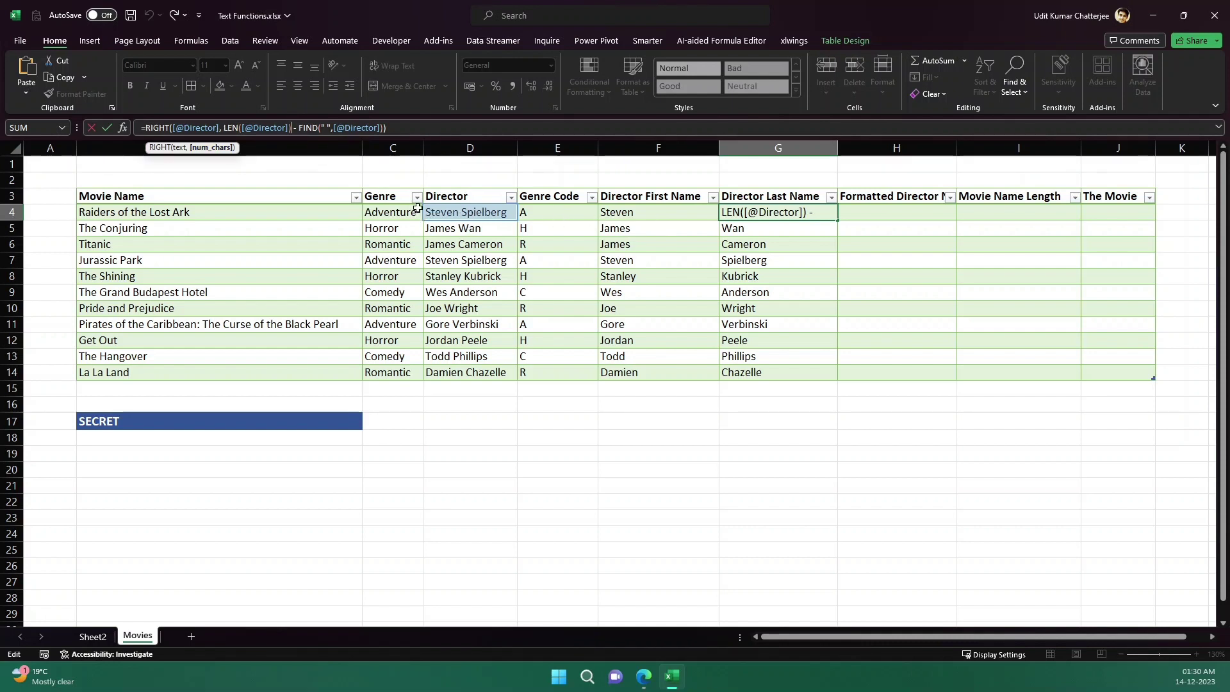
pyautogui.press('Return')
pyautogui.click(456, 214)
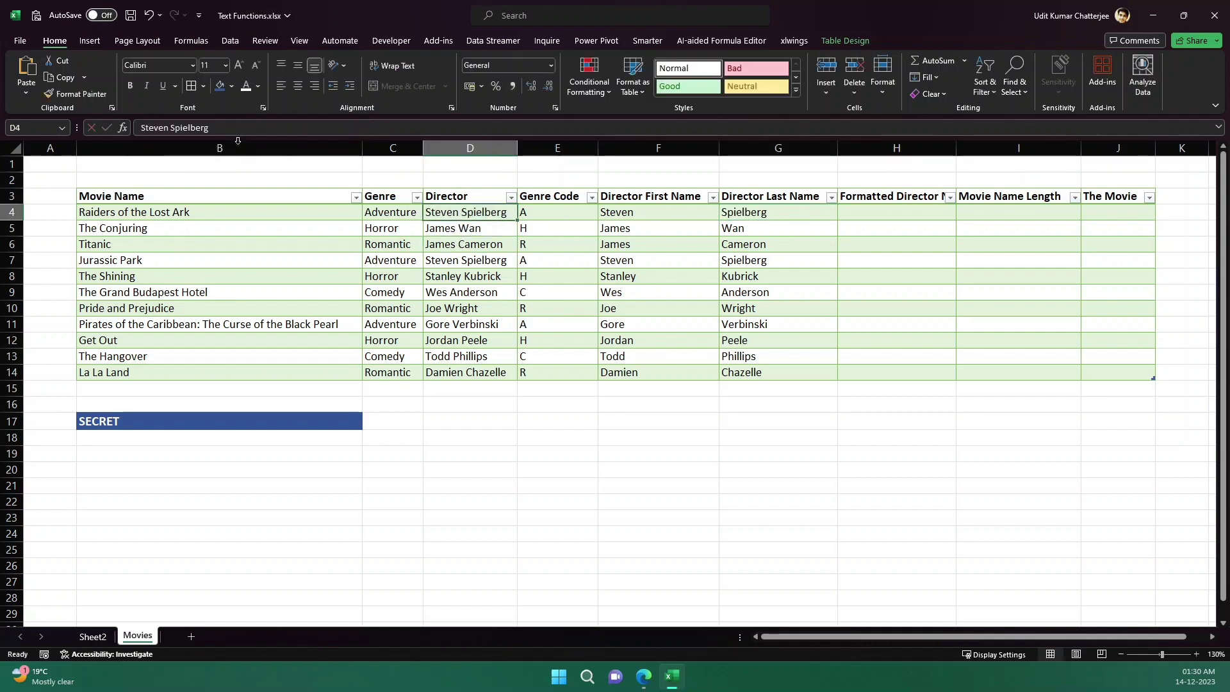
pyautogui.moveTo(209, 127); pyautogui.dragTo(140, 127)
pyautogui.press('End')
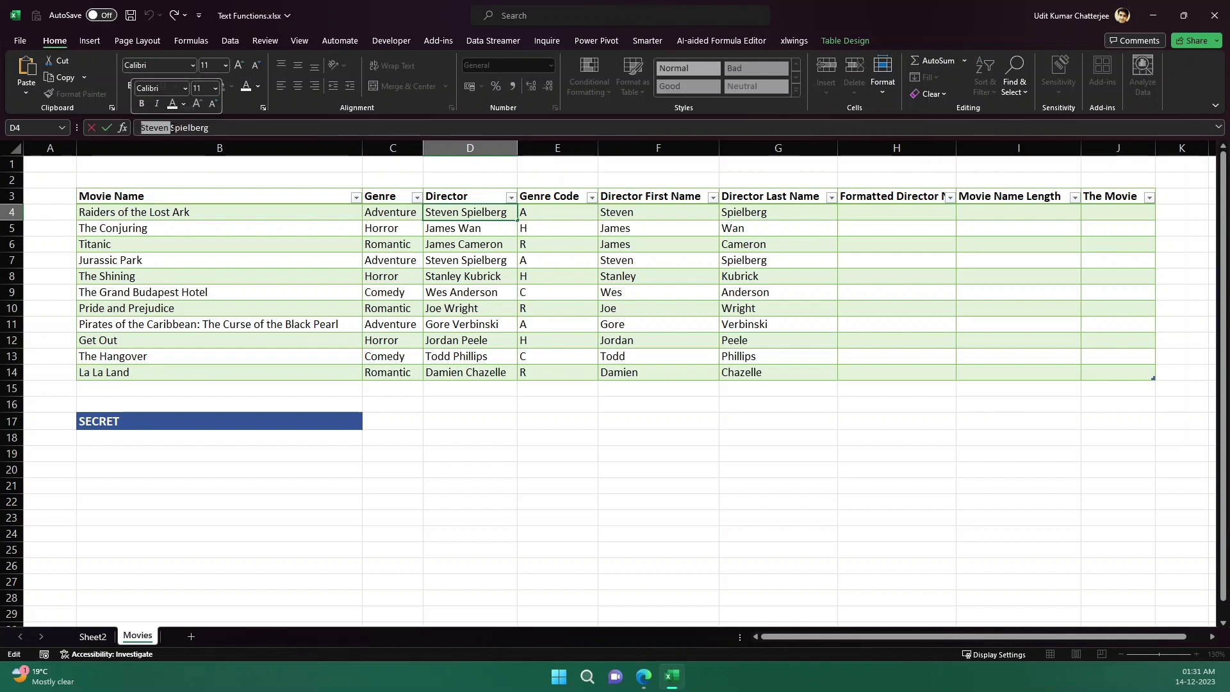
pyautogui.moveTo(209, 128); pyautogui.dragTo(173, 131)
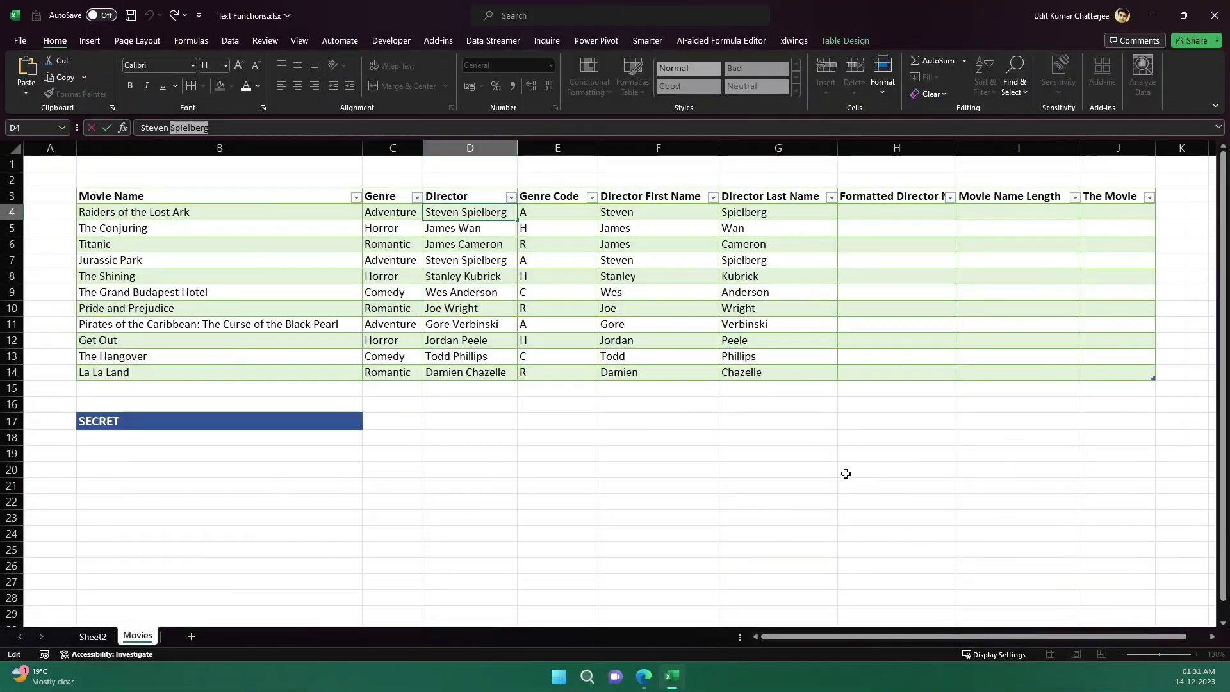
# Step: Enter =TEXTJOIN(", ",0,[@[Director Last Name]],[@[Director First Name]]) in H4, giving 'Spielberg, Steven'
pyautogui.click(846, 472)
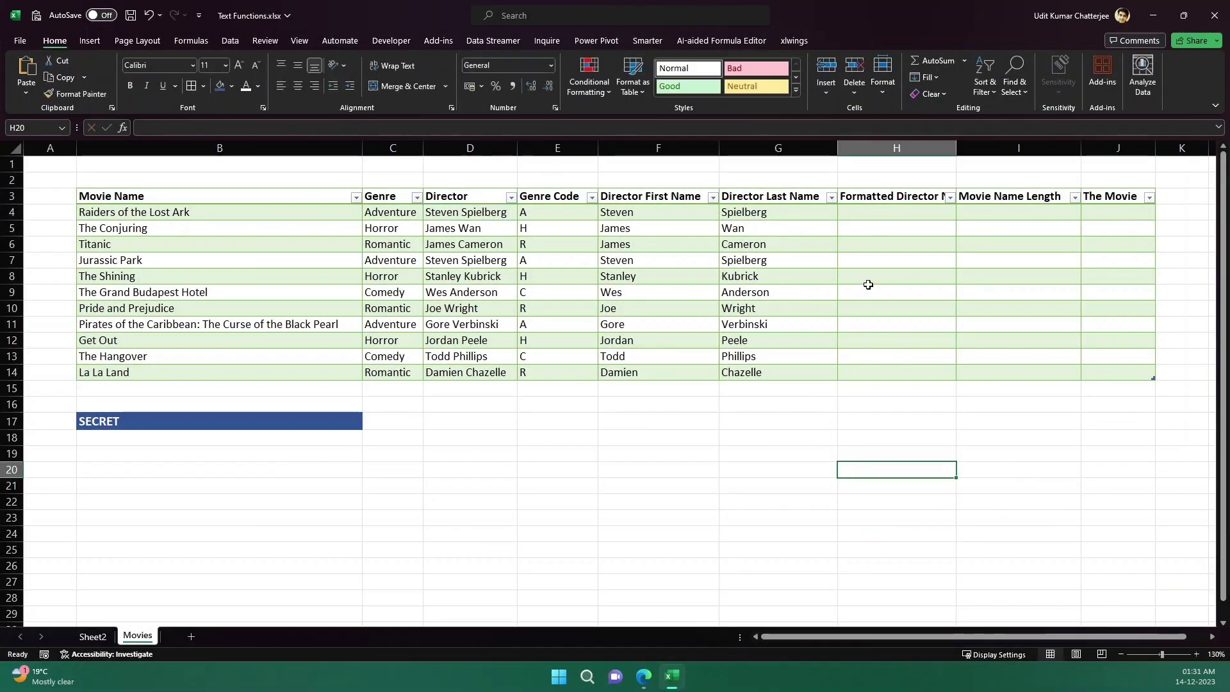
pyautogui.click(876, 217)
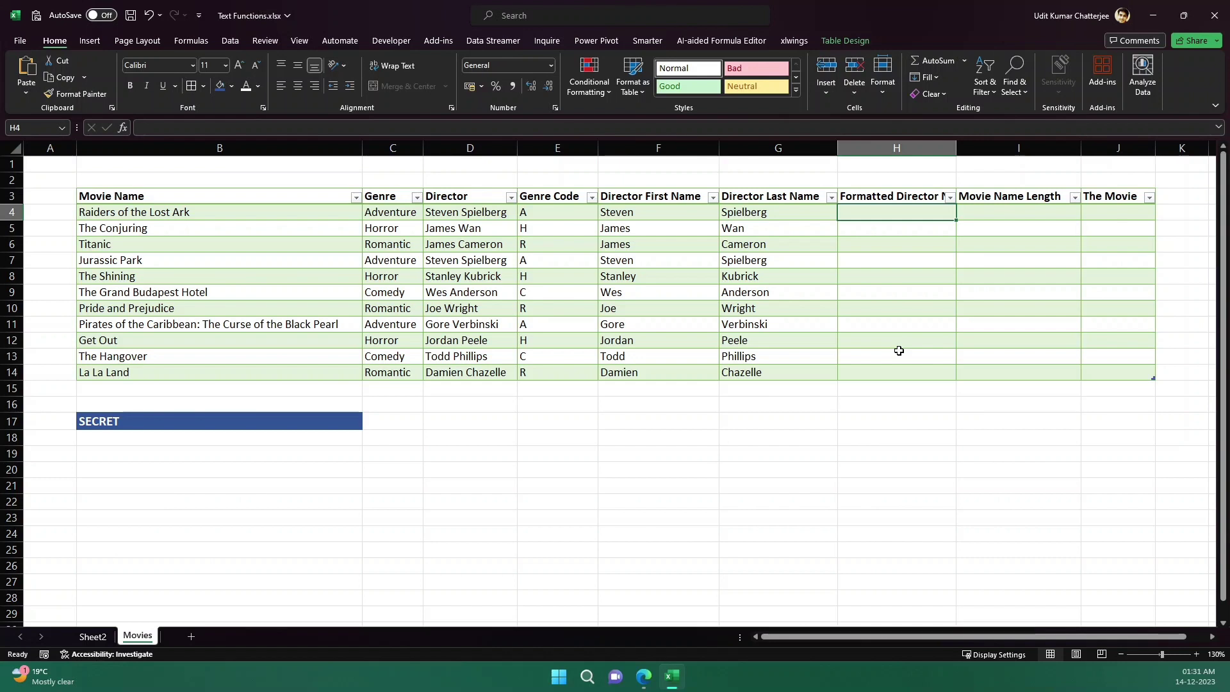
pyautogui.write('=TEX')
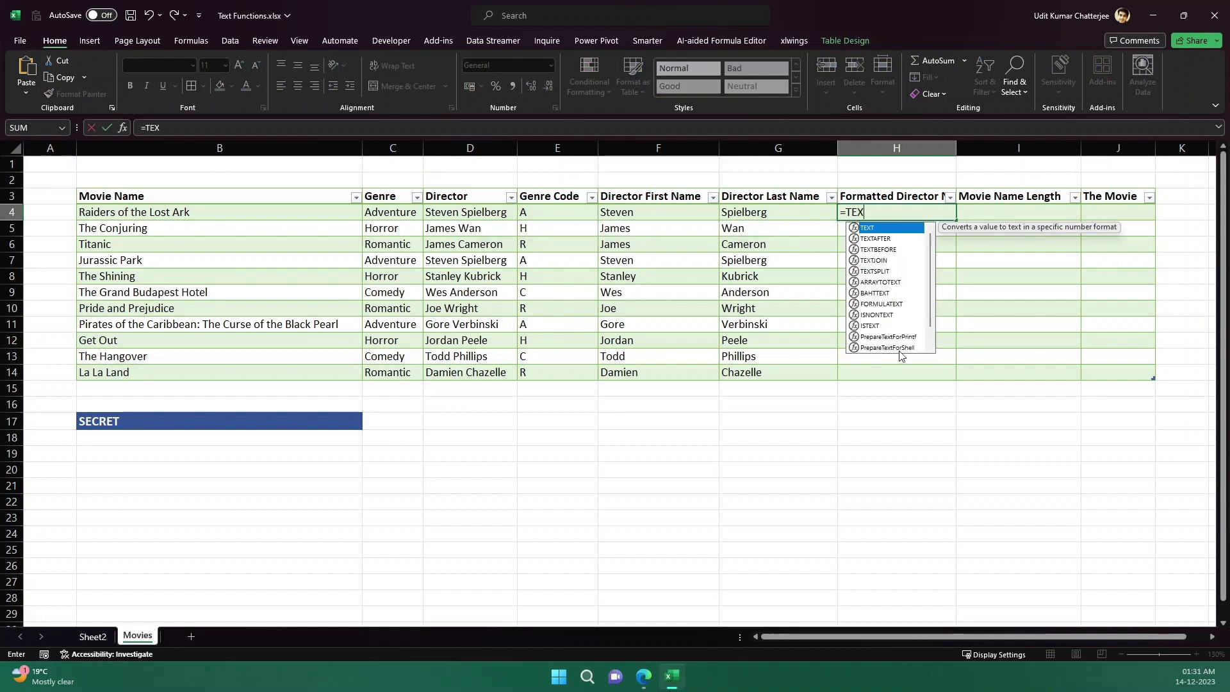
pyautogui.write('TJOIN(')
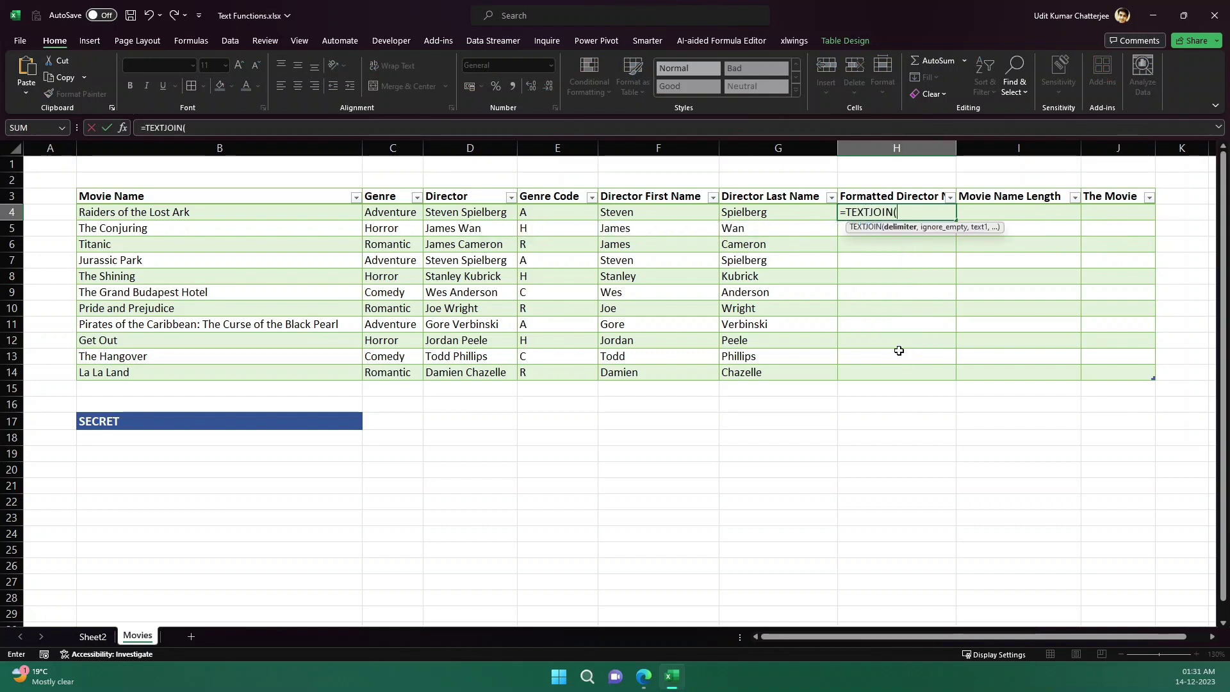
pyautogui.write('", ",')
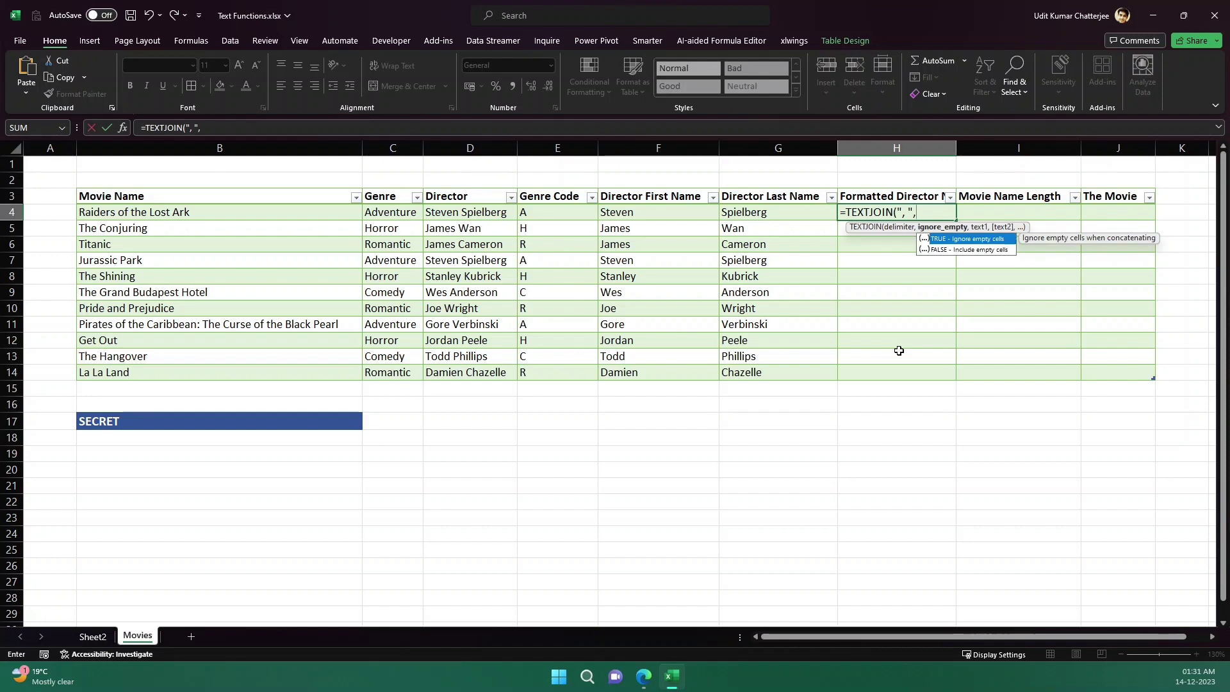
pyautogui.write('0,')
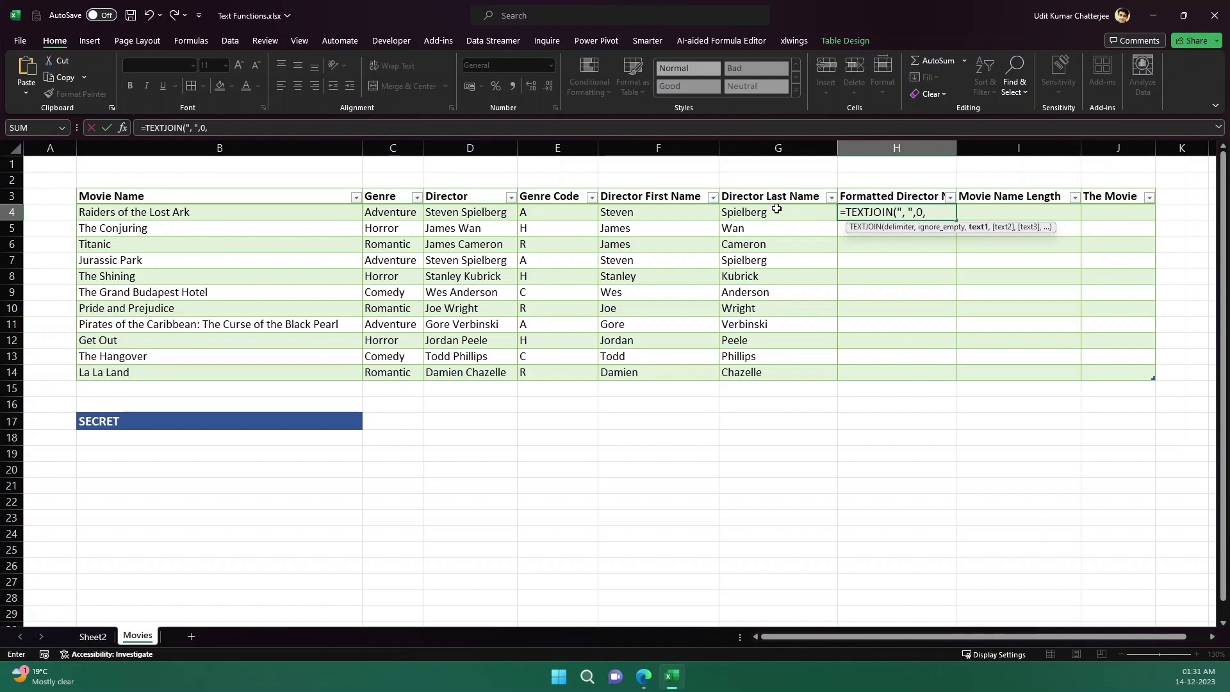
pyautogui.click(777, 209)
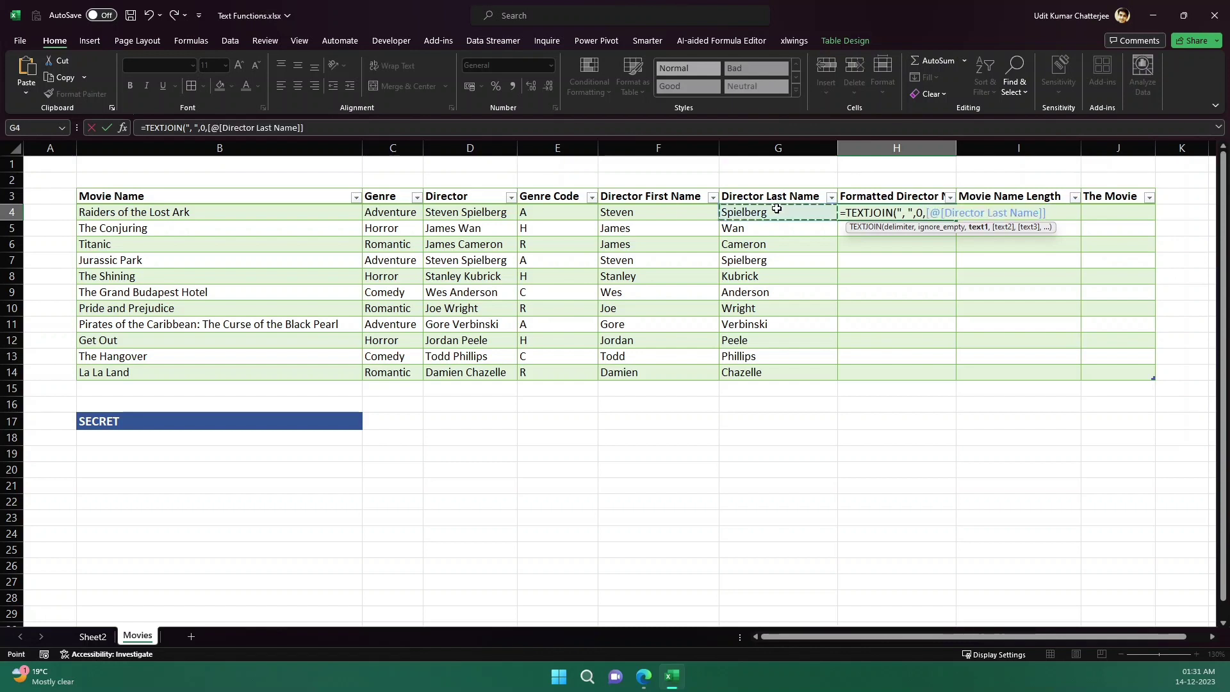
pyautogui.write(',')
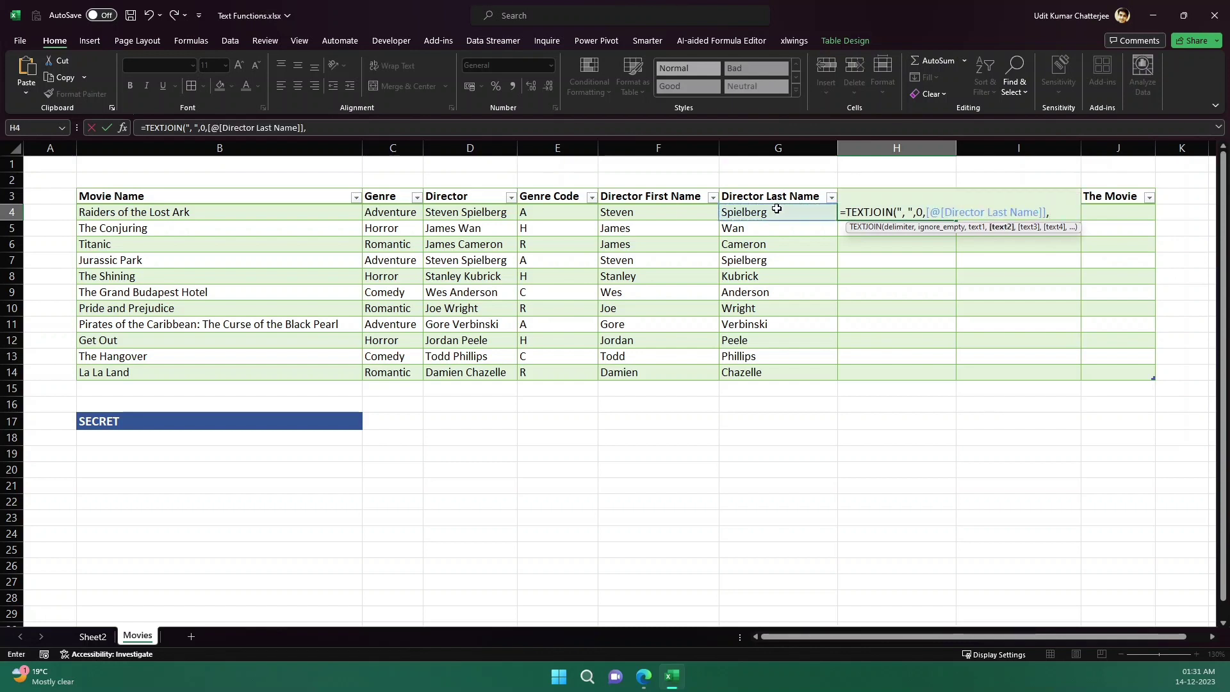
pyautogui.click(641, 216)
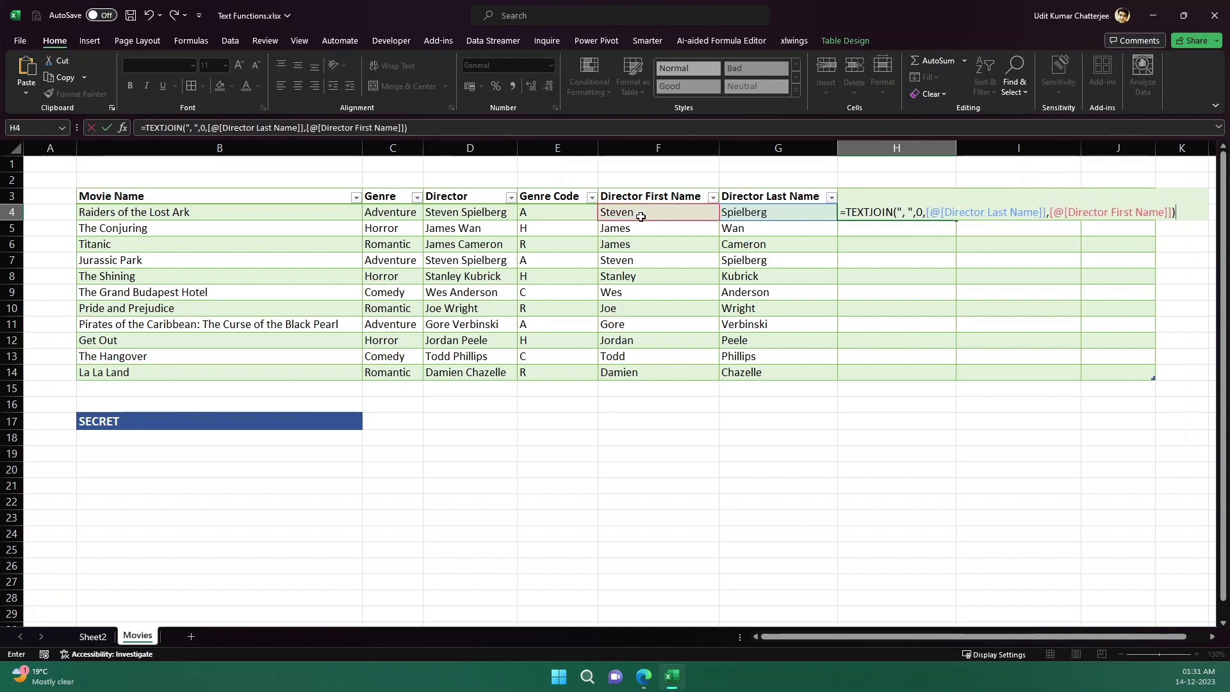
pyautogui.press('Return')
pyautogui.press('Up')
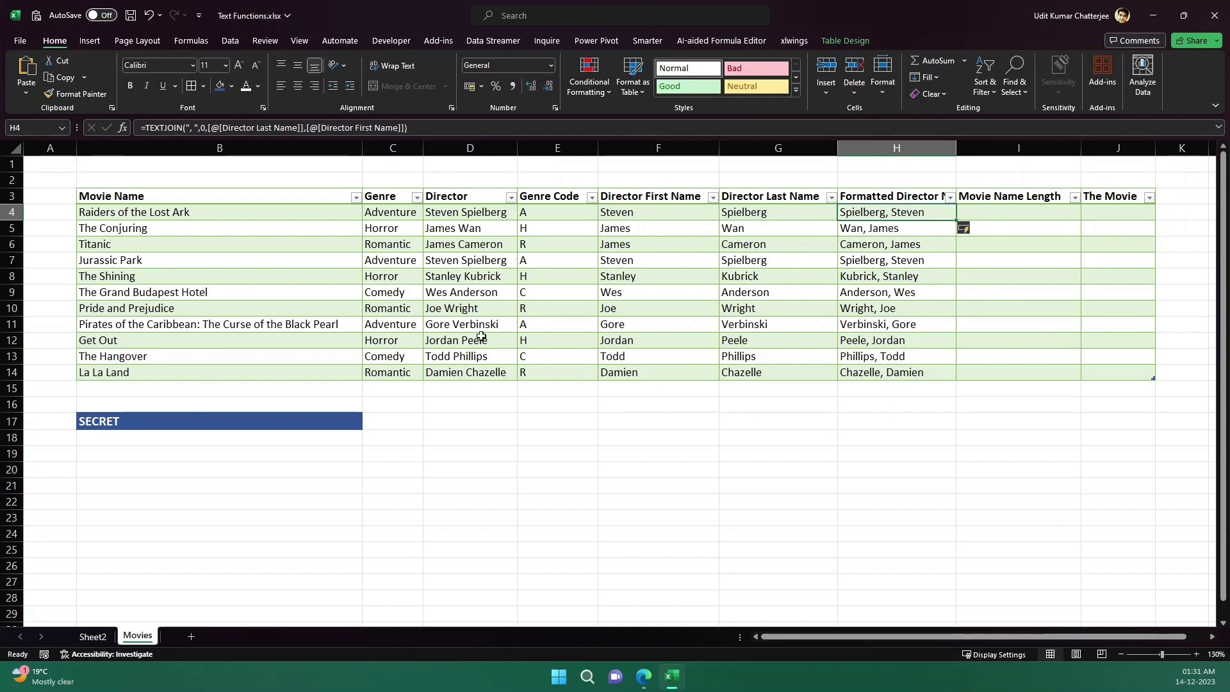
# Step: Enter =LEN([@[Movie Name]]) in I4 to count each title's characters
pyautogui.click(1009, 212)
pyautogui.write('=')
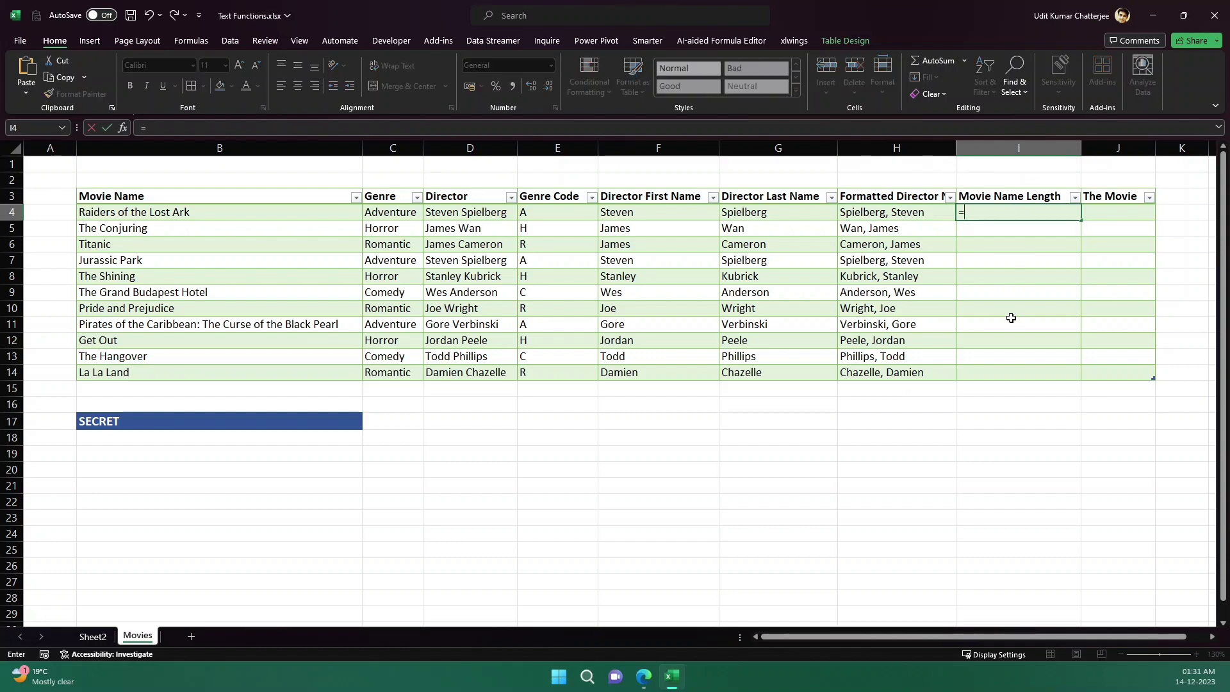
pyautogui.write('LE')
pyautogui.press('Down')
pyautogui.press('Tab')
pyautogui.press('Left')
pyautogui.press('Left')
pyautogui.press('Left')
pyautogui.press('Left')
pyautogui.press('Left')
pyautogui.press('Left')
pyautogui.press('Left')
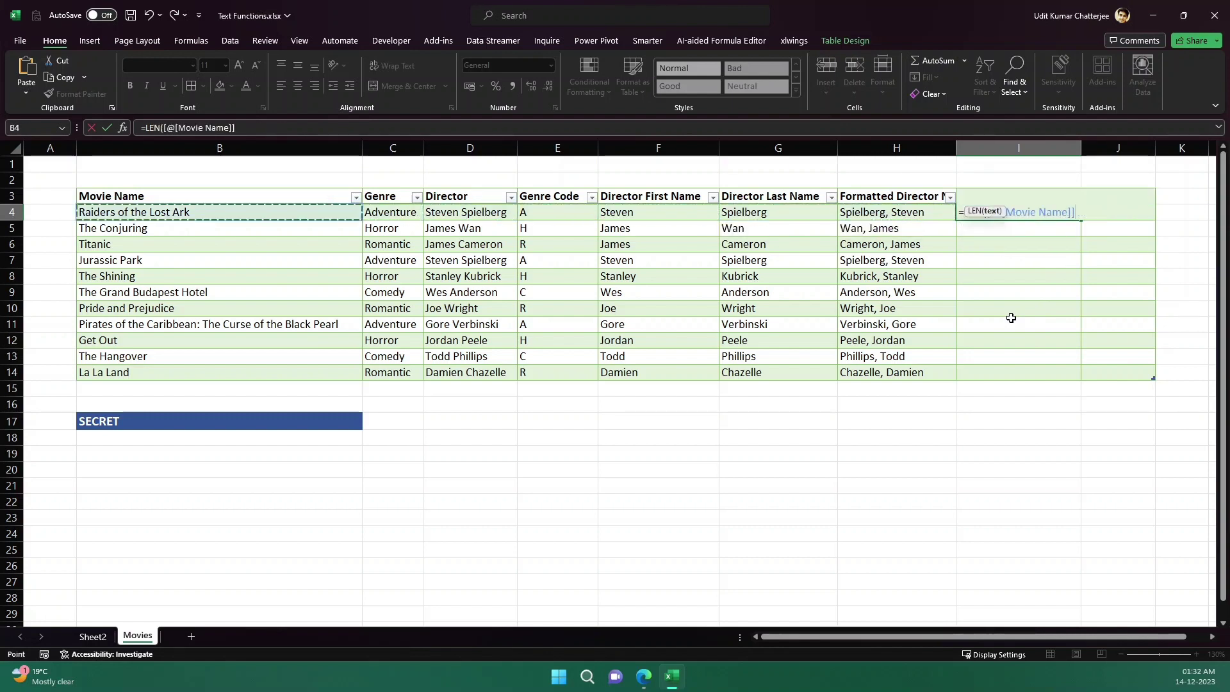
pyautogui.write(')')
pyautogui.hotkey('ctrl', 'Return')
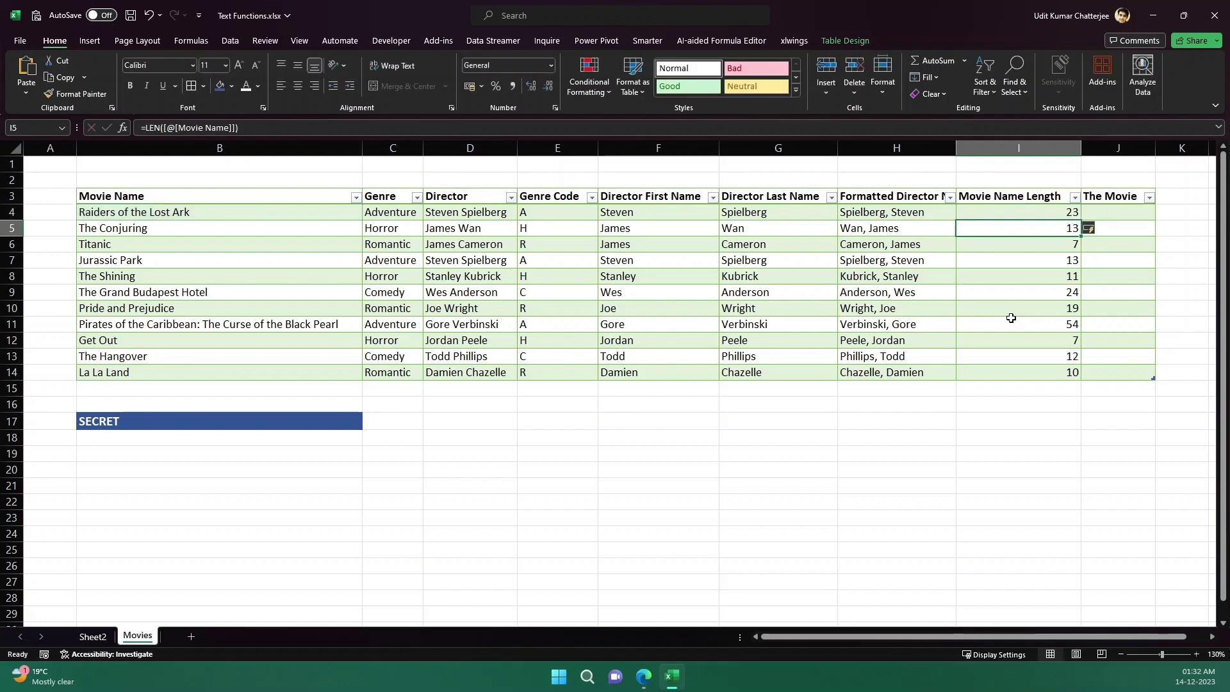
# Step: Step through the computed title lengths, including the Pirates title's result
pyautogui.press('Down')
pyautogui.press('Down')
pyautogui.press('Down')
pyautogui.press('Down')
pyautogui.press('Down')
pyautogui.press('Down')
pyautogui.press('Down')
pyautogui.press('Down')
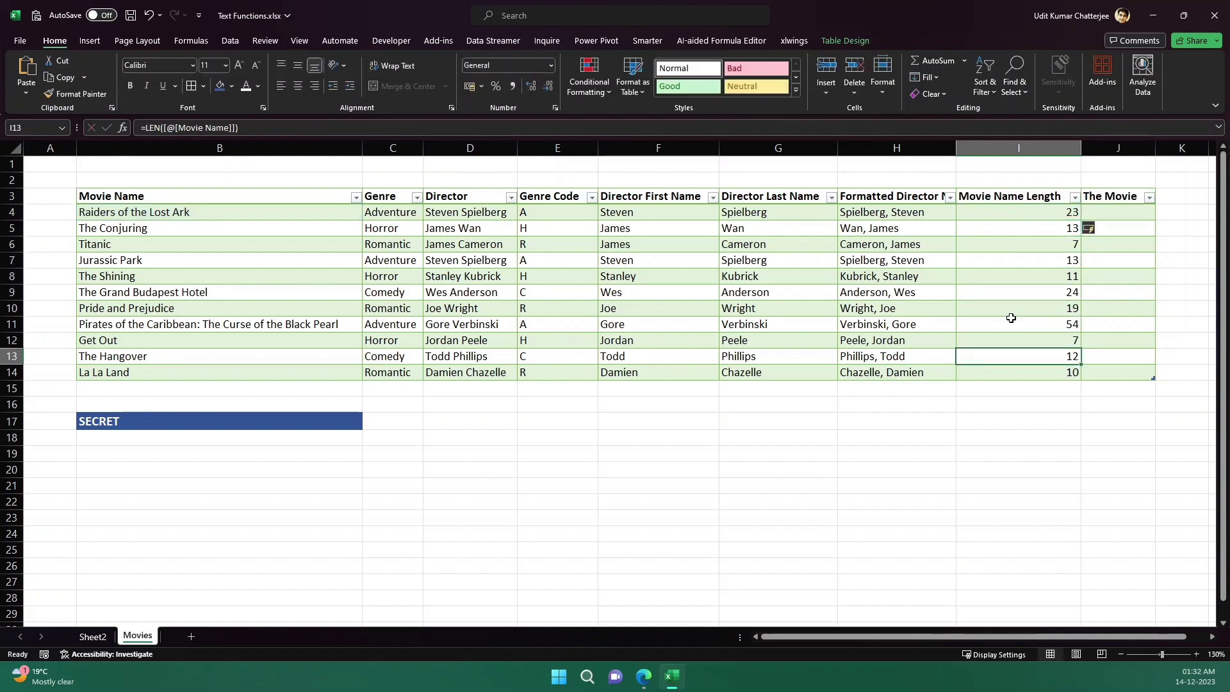
pyautogui.press('Left')
pyautogui.press('Left')
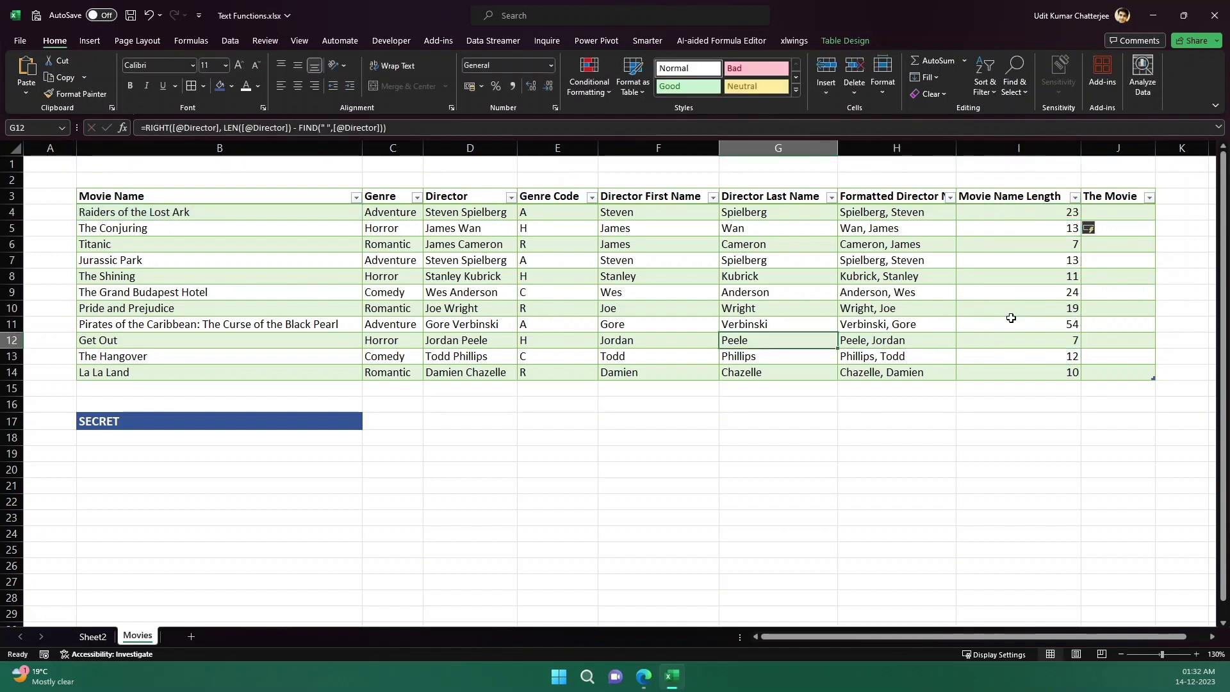
pyautogui.press('Right')
pyautogui.press('Right')
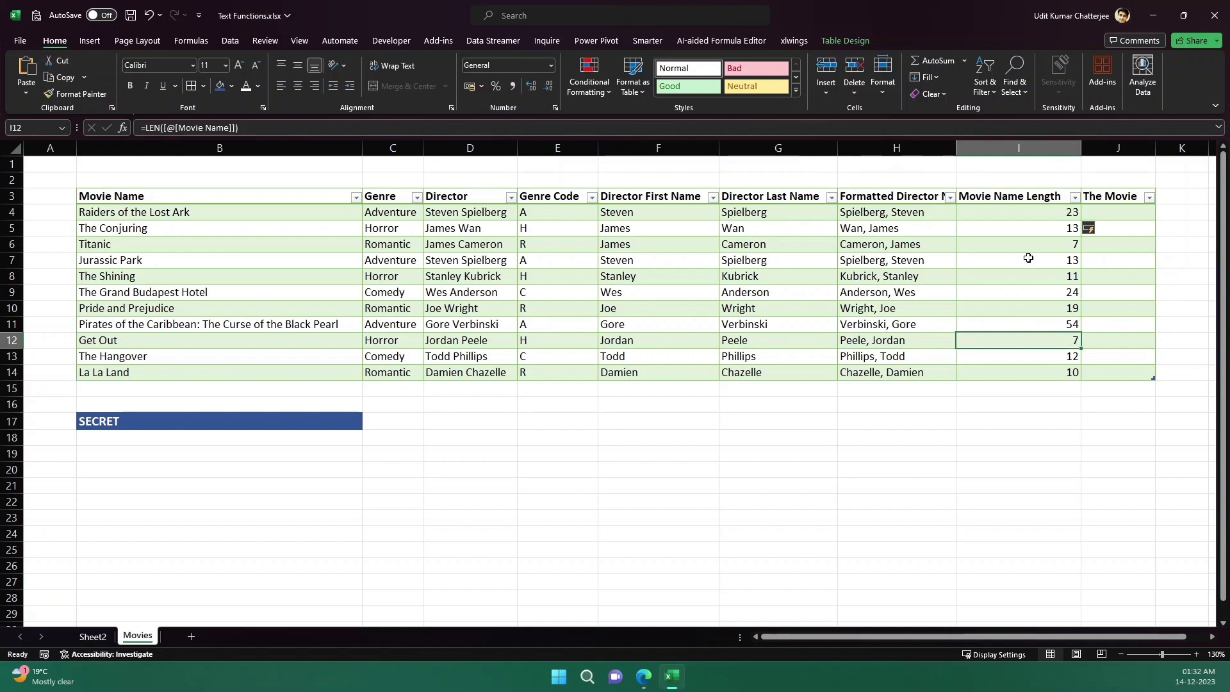
pyautogui.click(1028, 245)
pyautogui.click(1062, 328)
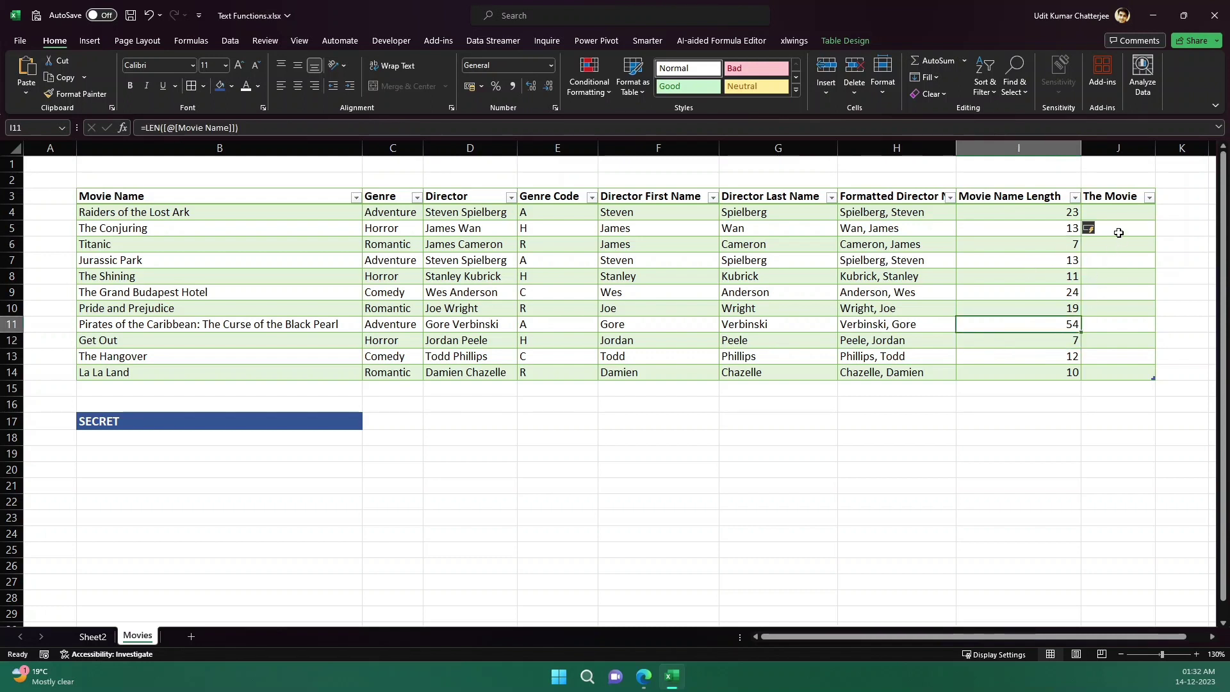
pyautogui.click(1112, 211)
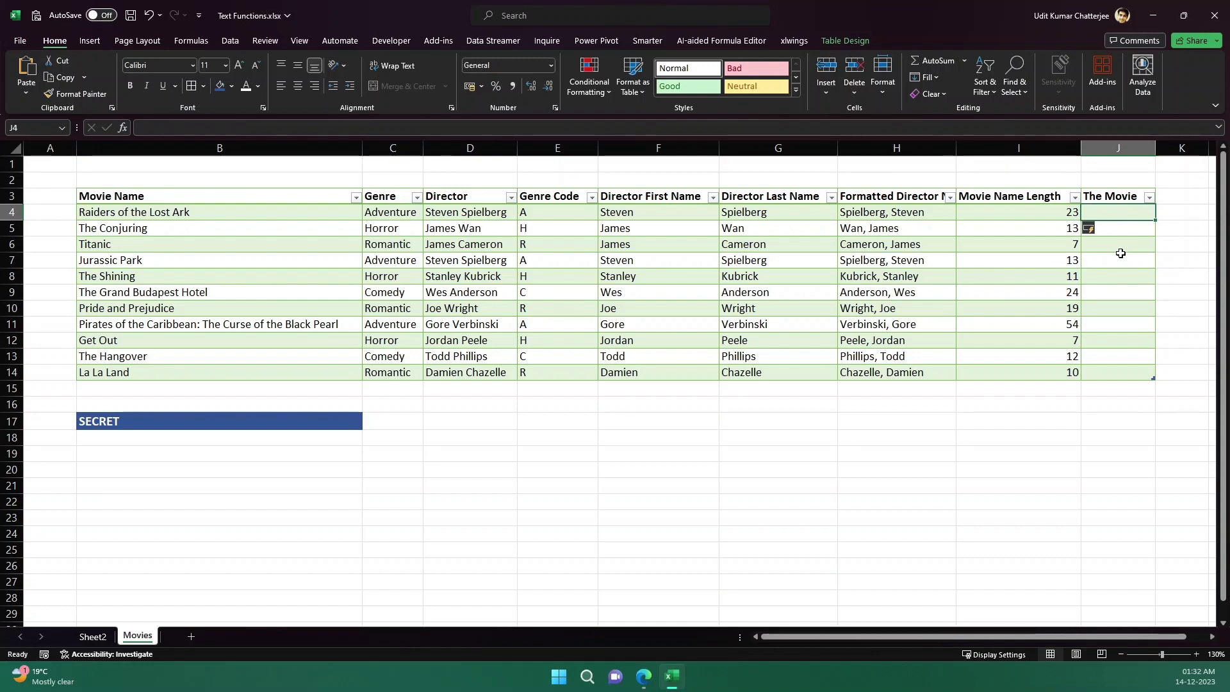
# Step: Enter =FIND("The",[@[Movie Name]]) in J4 to locate "The" in every title
pyautogui.write('=FIN')
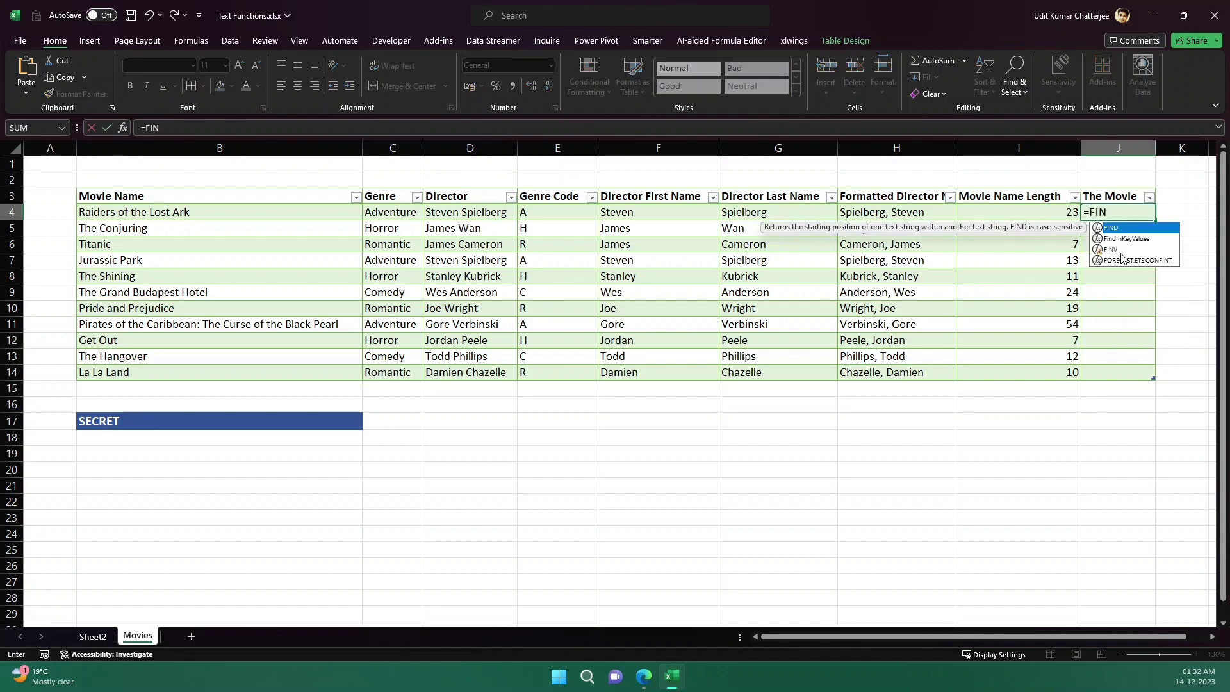
pyautogui.press('Tab')
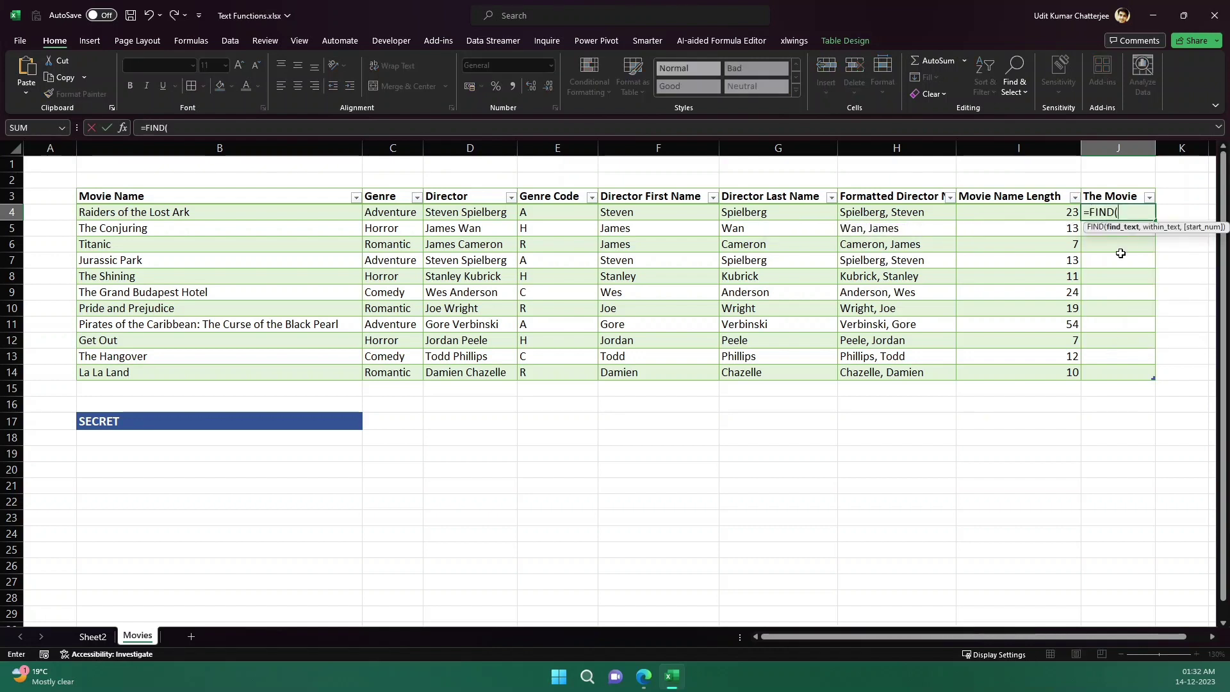
pyautogui.write('"tHE",')
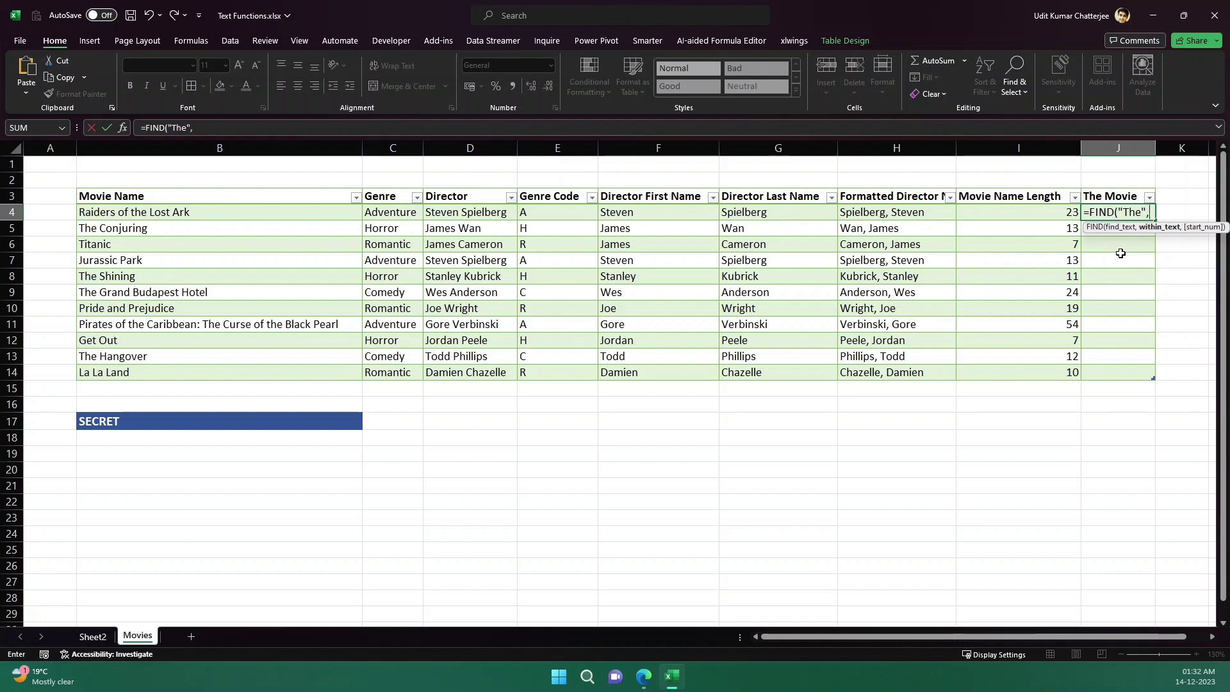
pyautogui.press('Left')
pyautogui.press('Left')
pyautogui.press('Left')
pyautogui.press('Left')
pyautogui.press('Left')
pyautogui.press('Left')
pyautogui.press('Left')
pyautogui.press('Left')
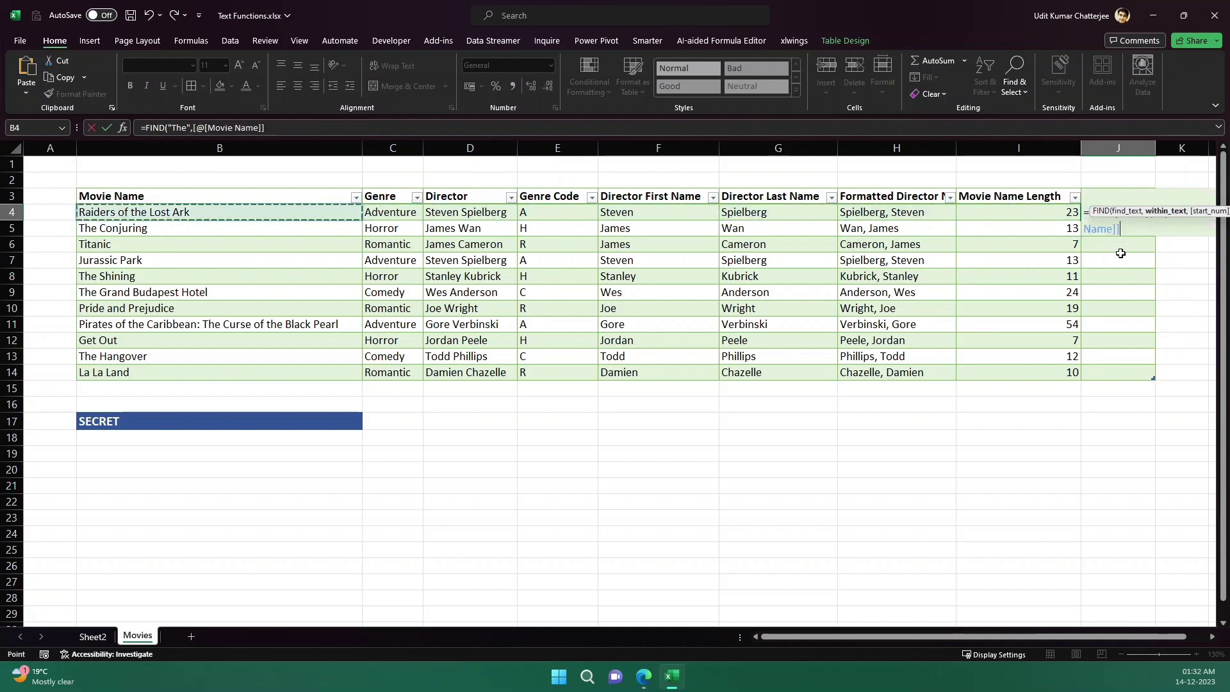
pyautogui.write(')')
pyautogui.press('Return')
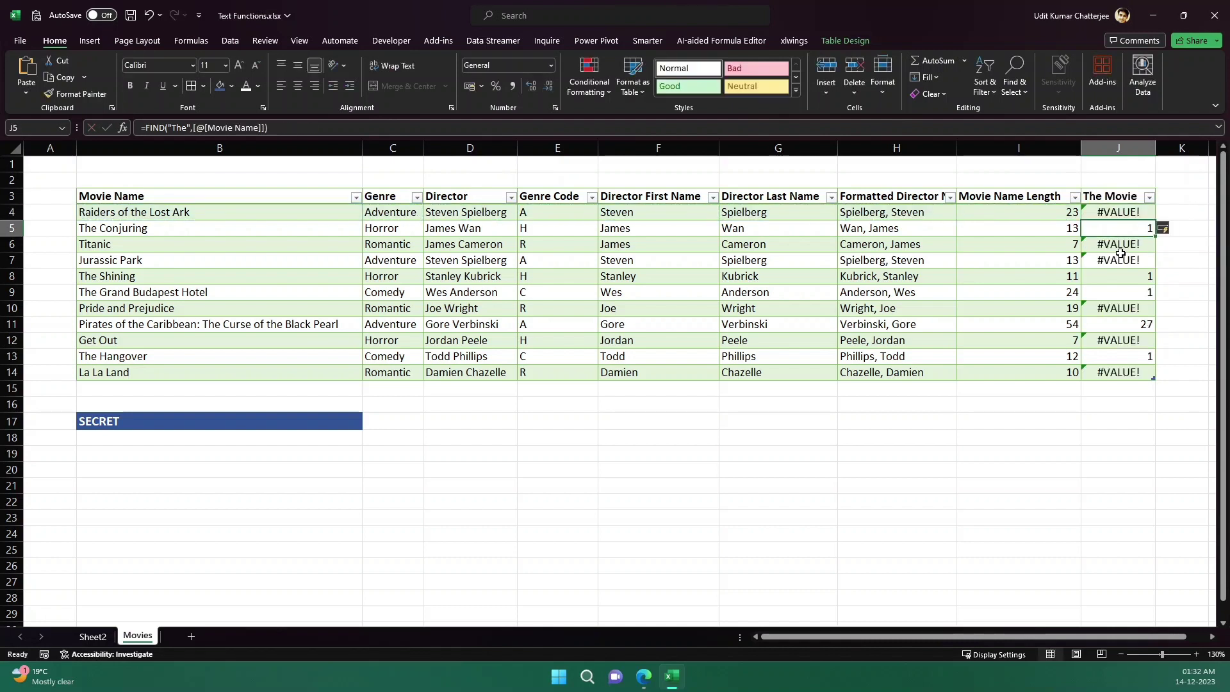
# Step: Compare FIND results and #VALUE! errors with titles like The Conjuring, The Shining and Pirates of the Caribbean
pyautogui.click(154, 225)
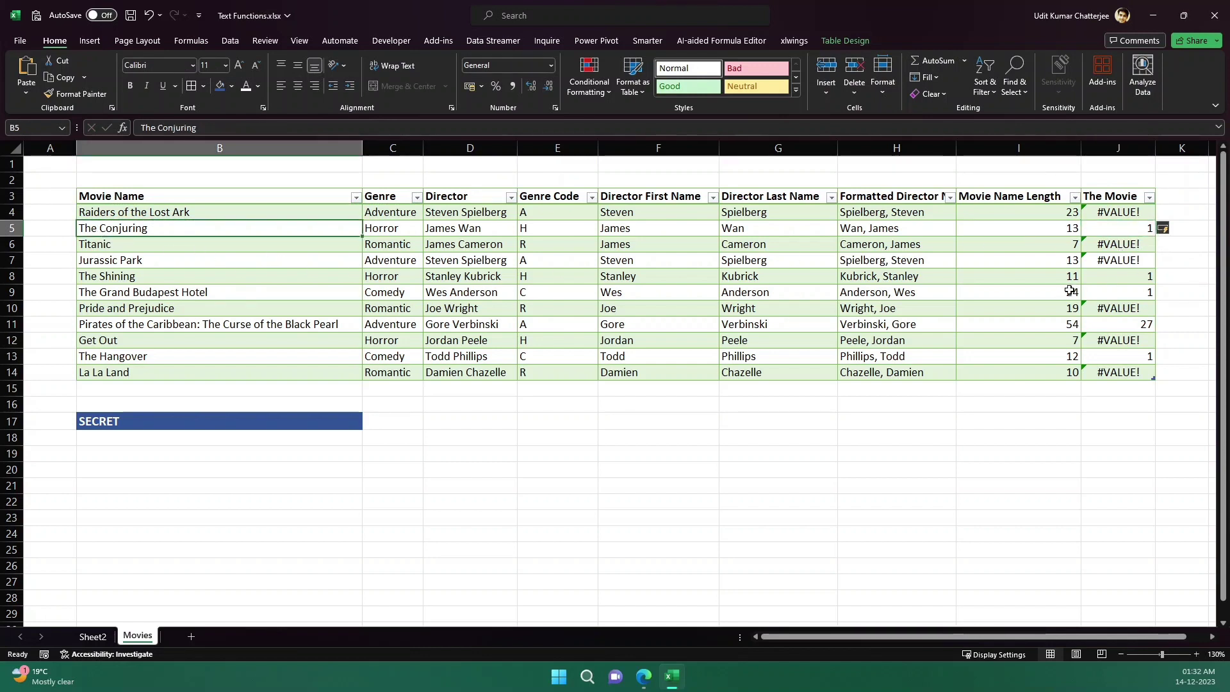
pyautogui.click(1094, 280)
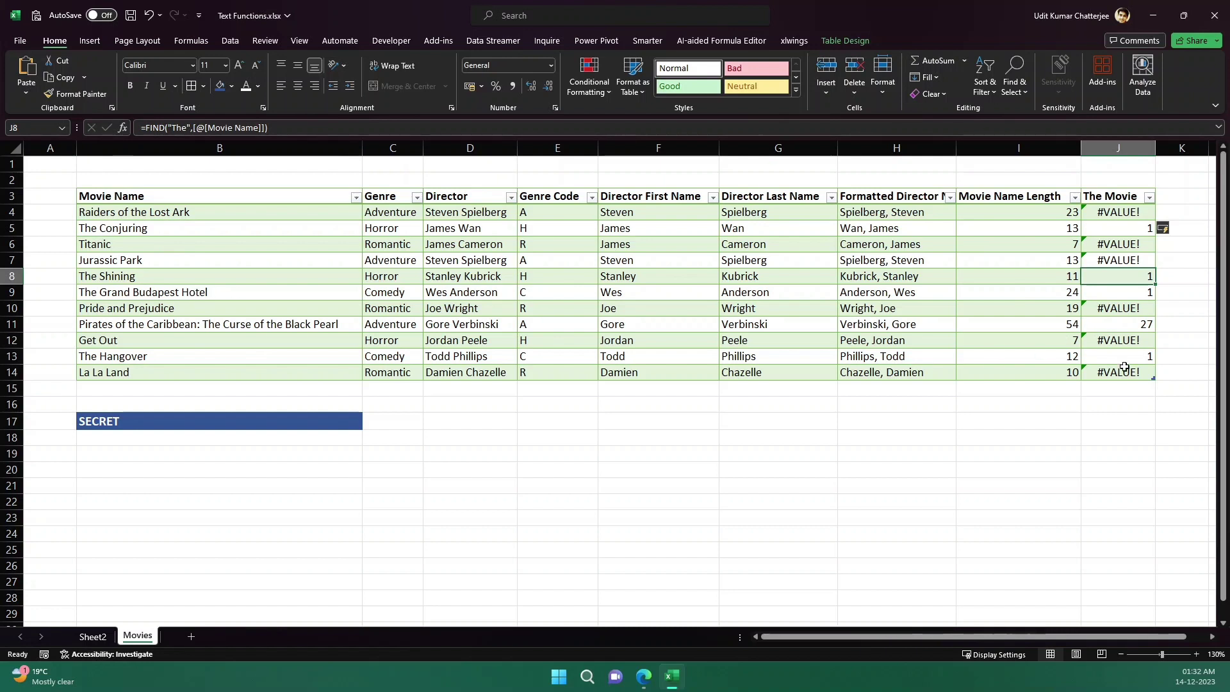
pyautogui.click(1126, 210)
pyautogui.click(142, 217)
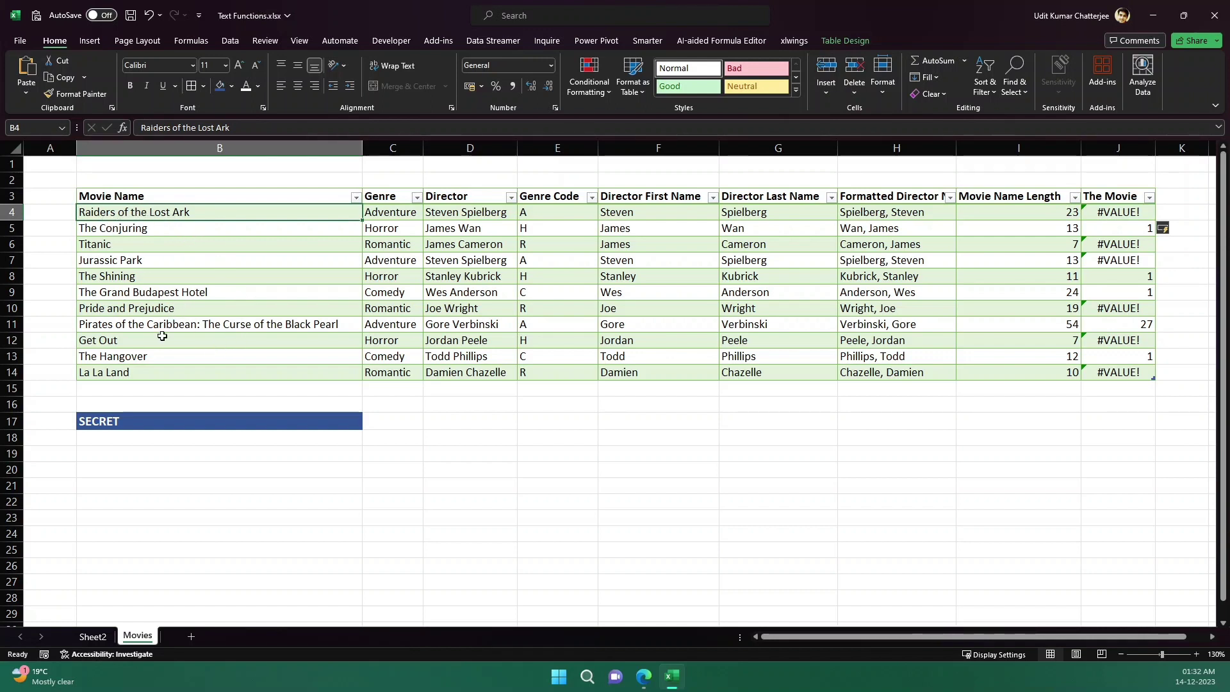
pyautogui.click(190, 324)
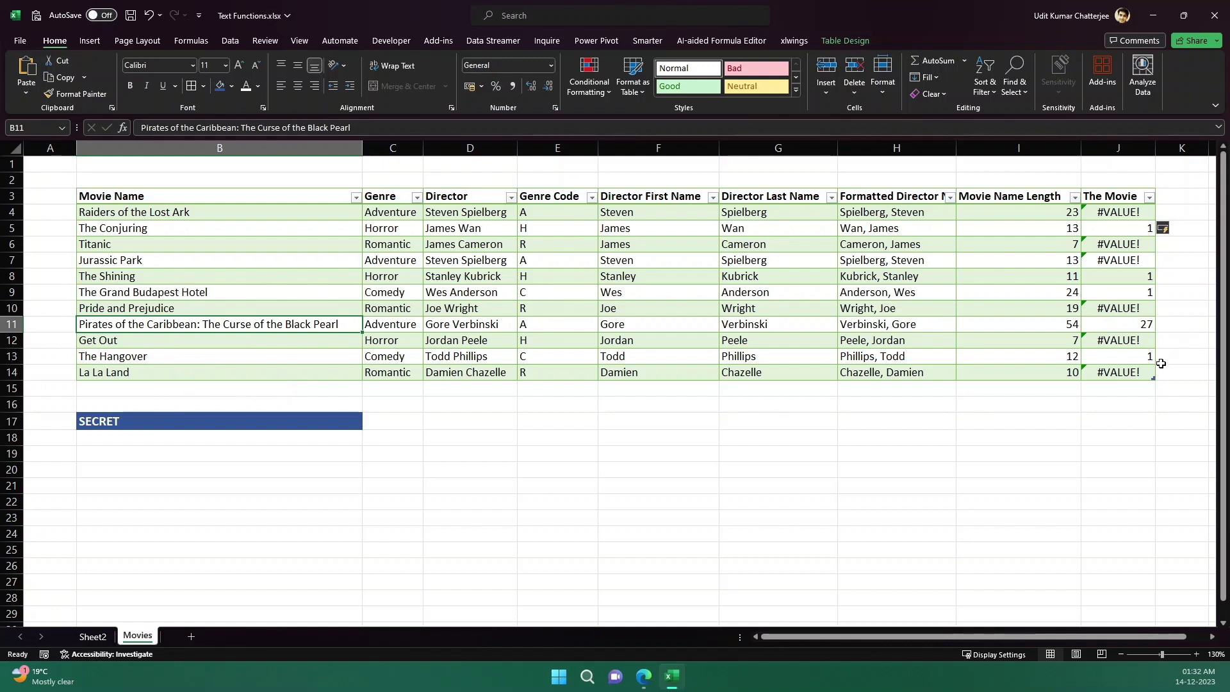
pyautogui.click(172, 355)
pyautogui.click(167, 218)
pyautogui.click(171, 325)
pyautogui.click(762, 442)
pyautogui.click(1128, 211)
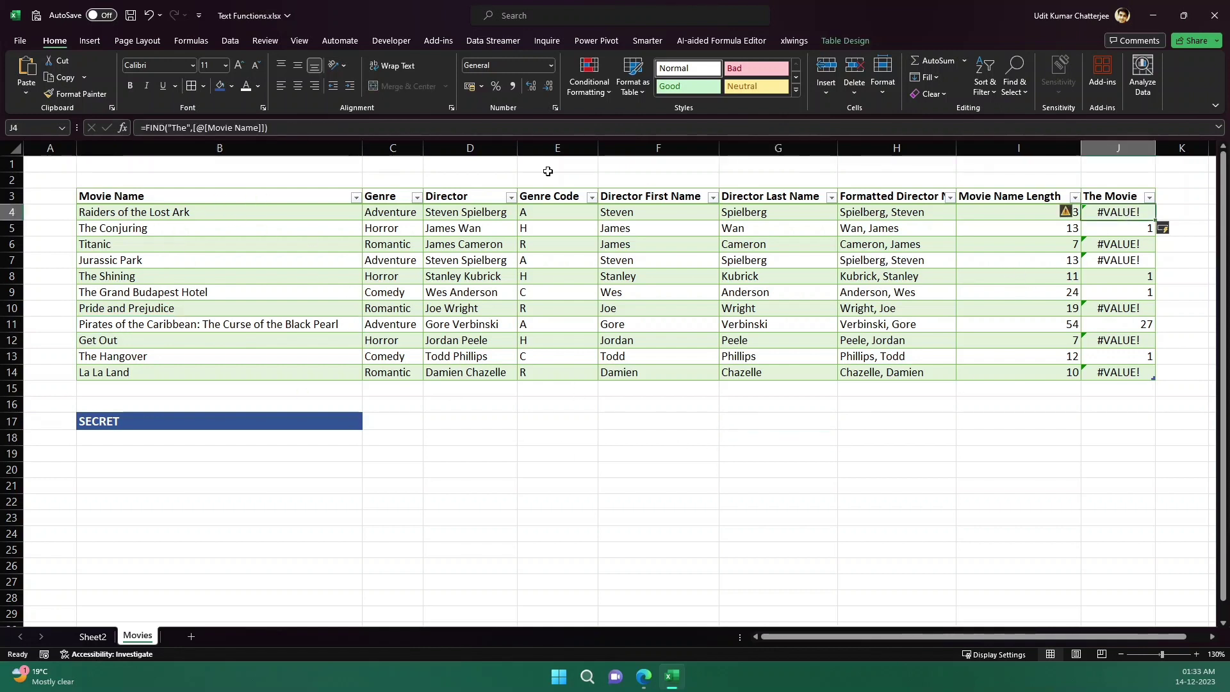
pyautogui.click(165, 127)
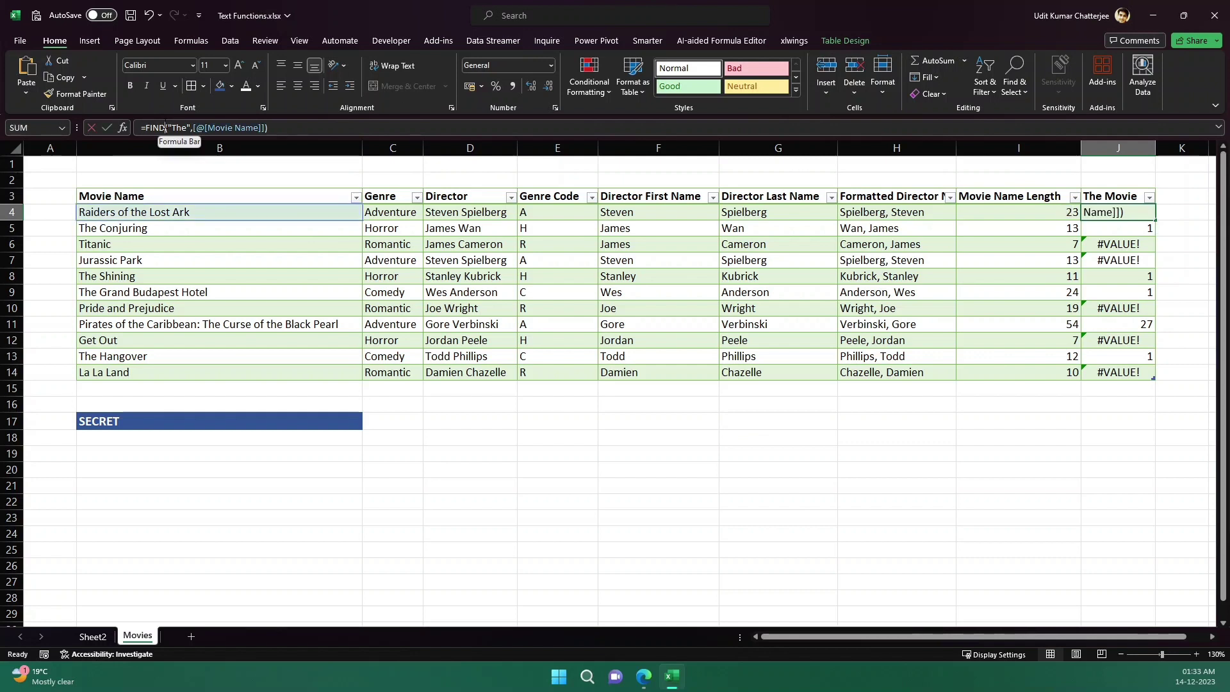
pyautogui.moveTo(165, 128); pyautogui.dragTo(146, 127)
pyautogui.write('SEARCH')
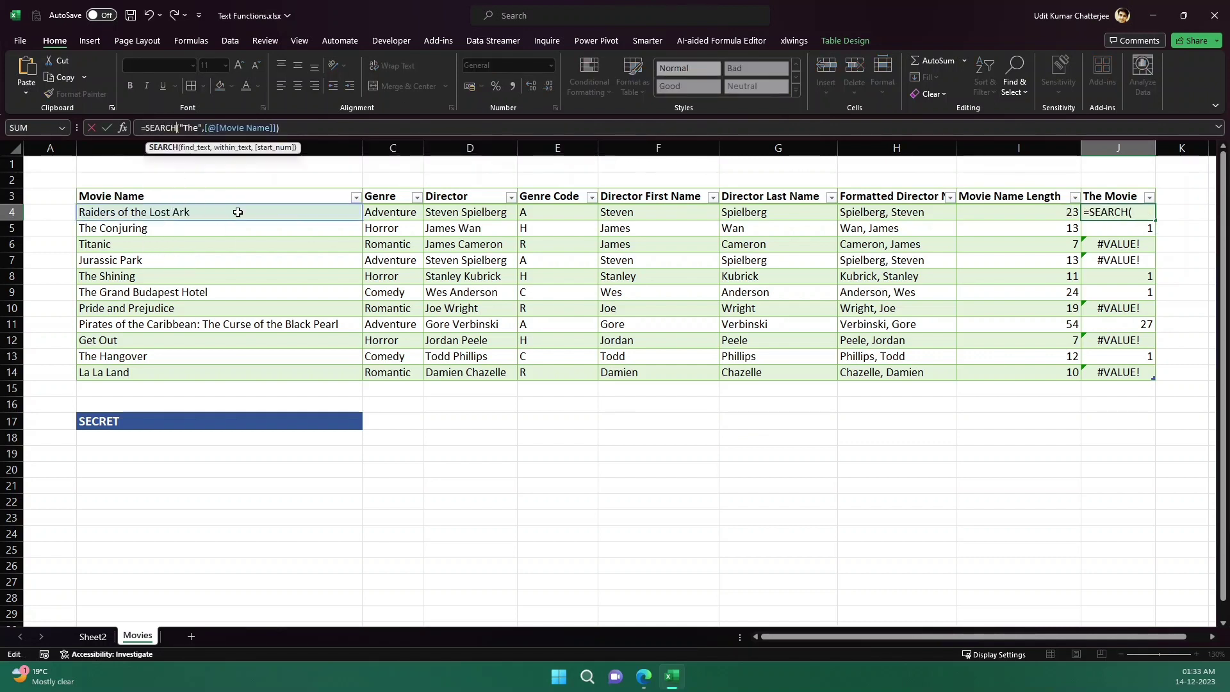
pyautogui.press('Return')
pyautogui.press('Up')
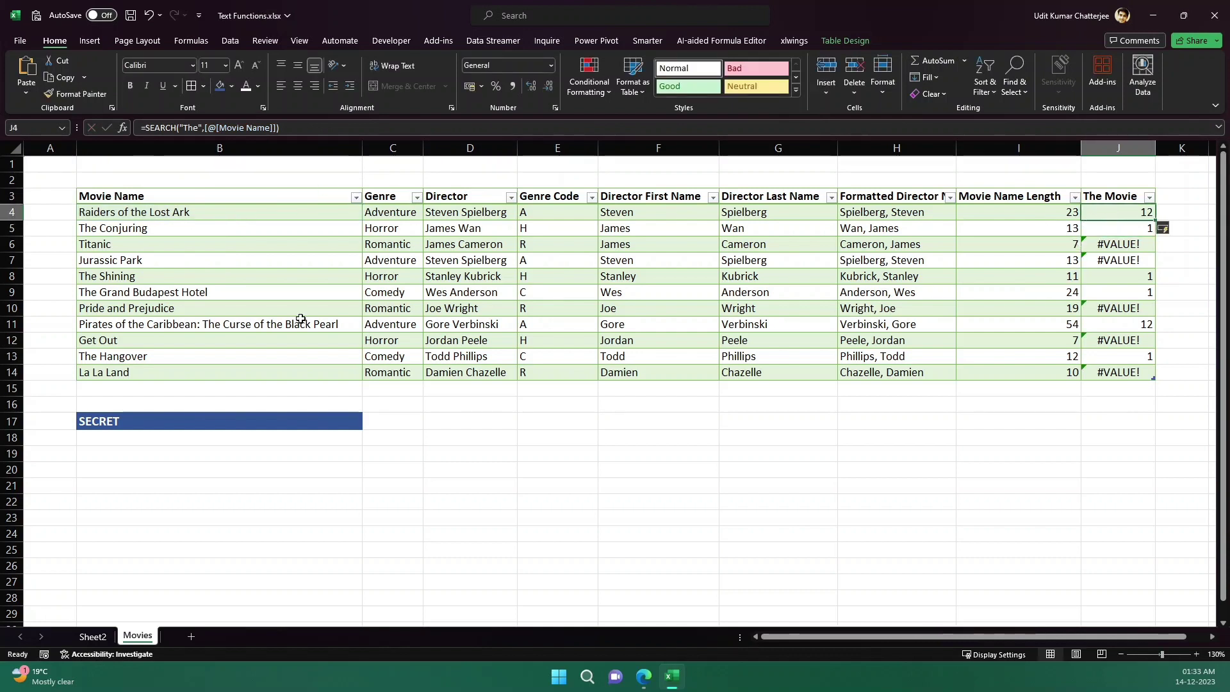
pyautogui.click(194, 213)
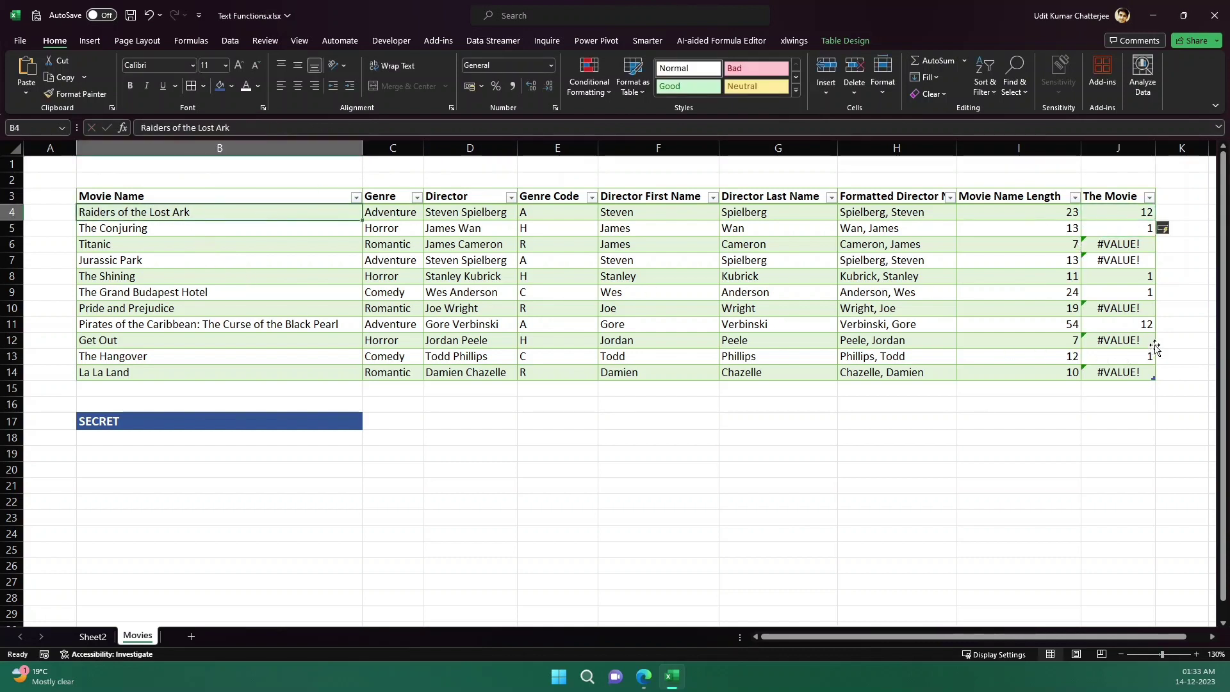
pyautogui.click(1138, 324)
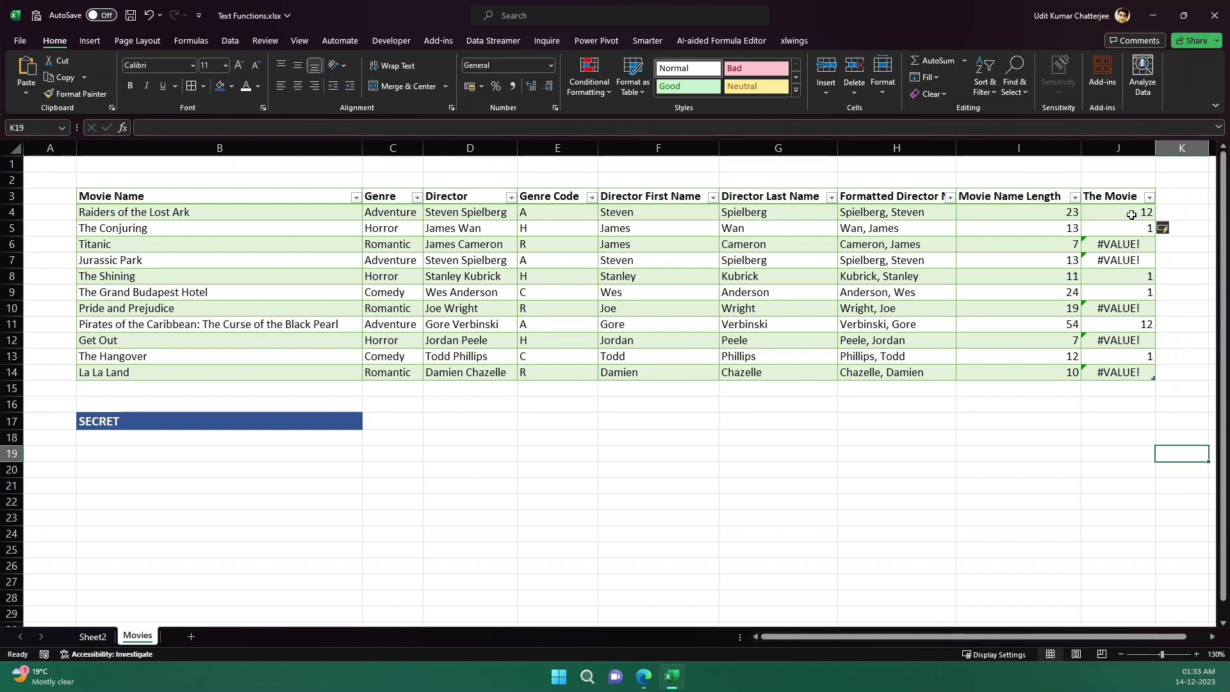
pyautogui.moveTo(1137, 216); pyautogui.dragTo(1130, 375)
pyautogui.click(1110, 415)
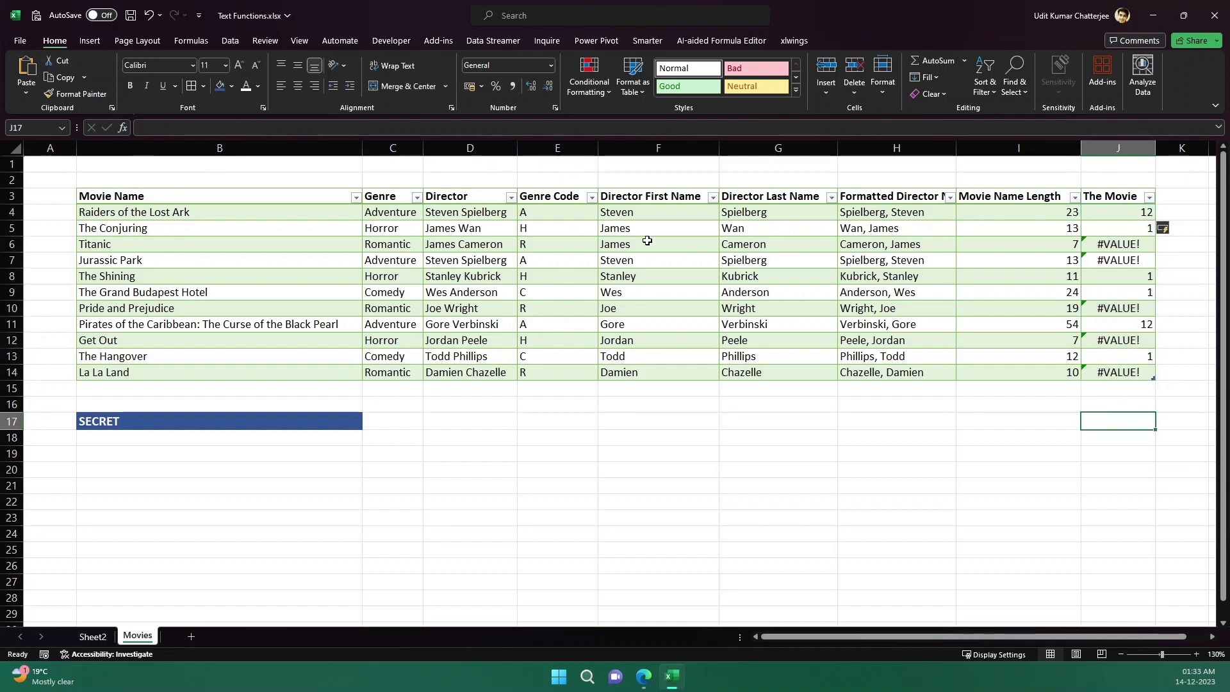
pyautogui.click(1112, 214)
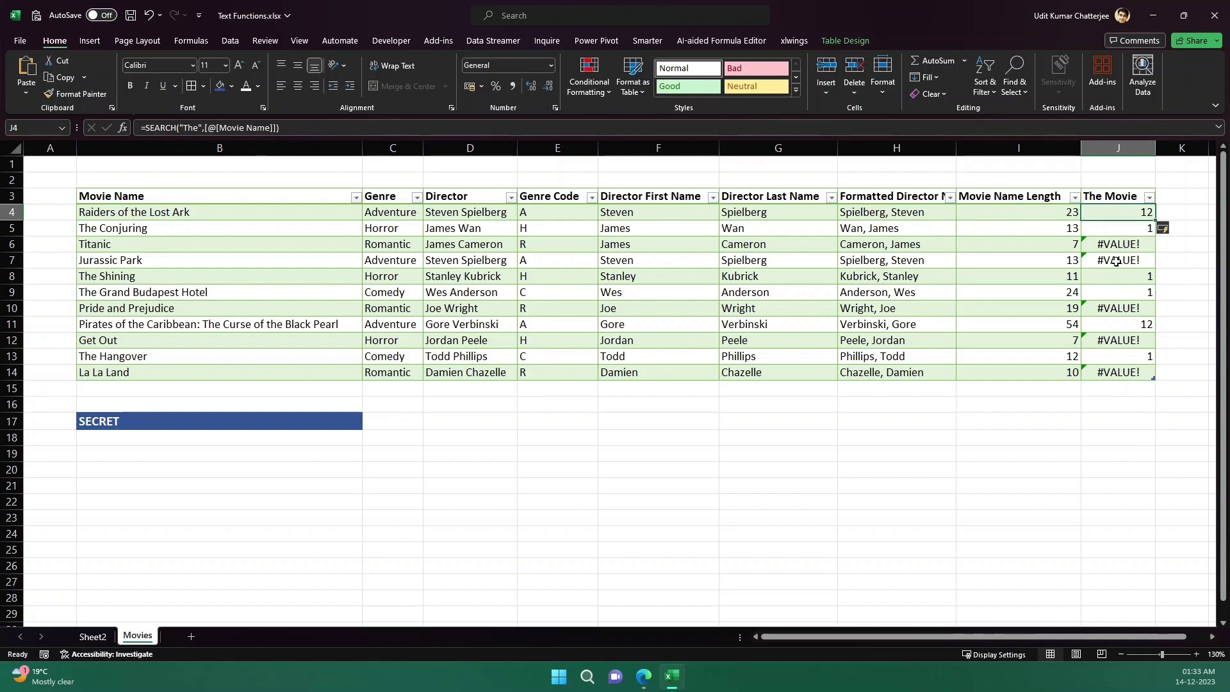
# Step: Wrap J4's SEARCH formula in IFERROR(...,0) so missing "The" shows 0 instead of #VALUE!
pyautogui.click(147, 129)
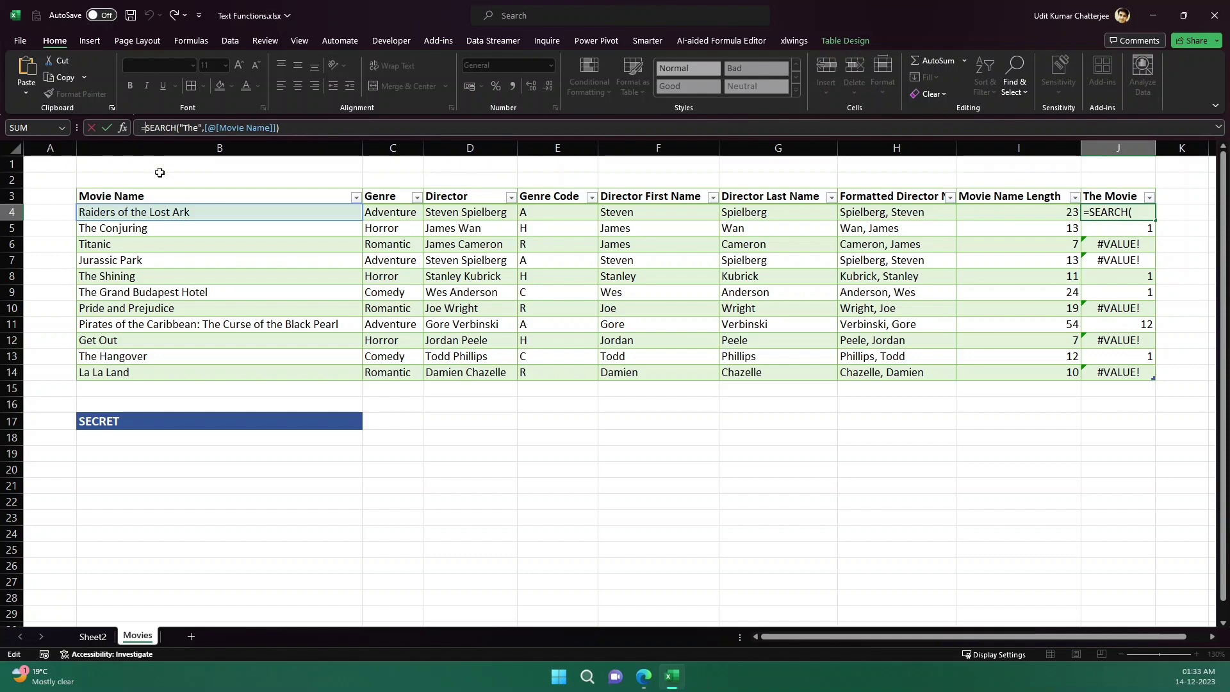
pyautogui.write('if')
pyautogui.click(171, 159)
pyautogui.doubleClick(172, 159)
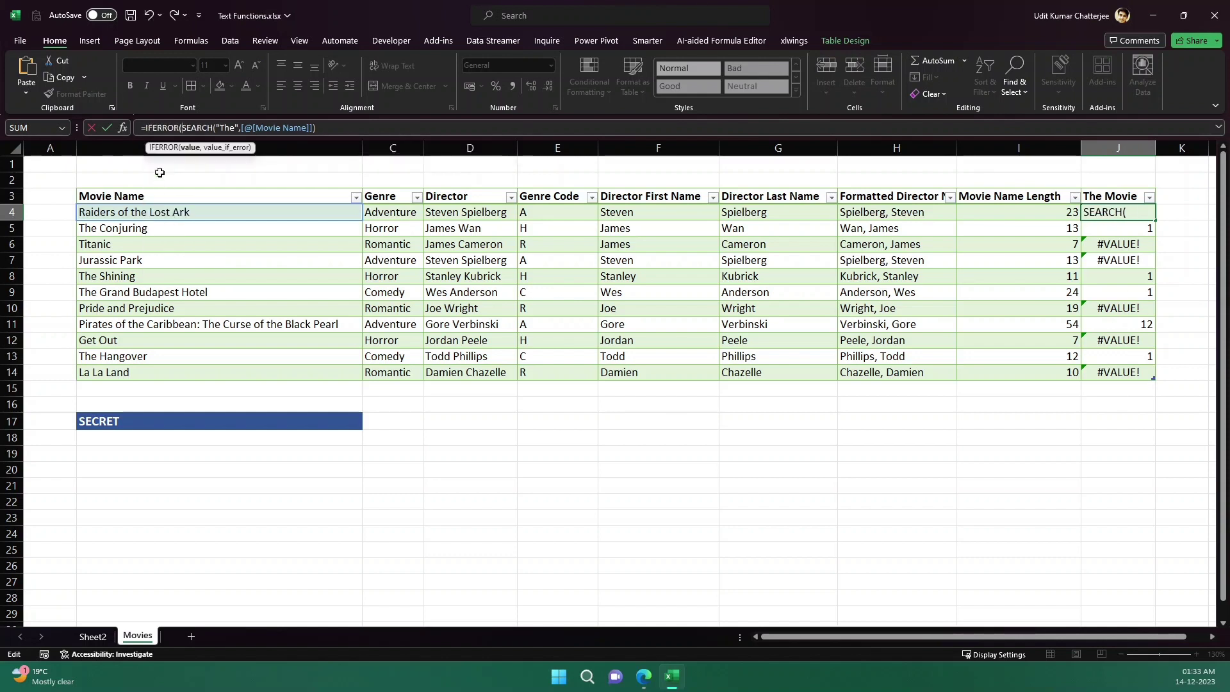
pyautogui.click(327, 129)
pyautogui.write(',')
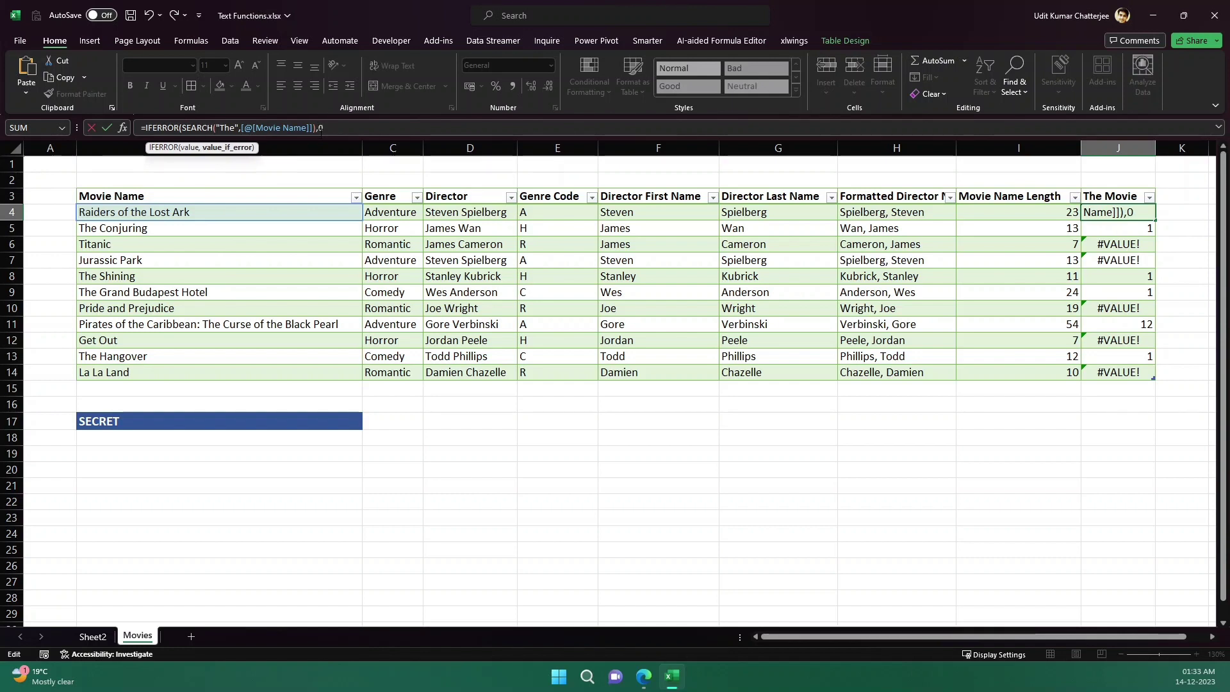
pyautogui.write('0)')
pyautogui.press('Return')
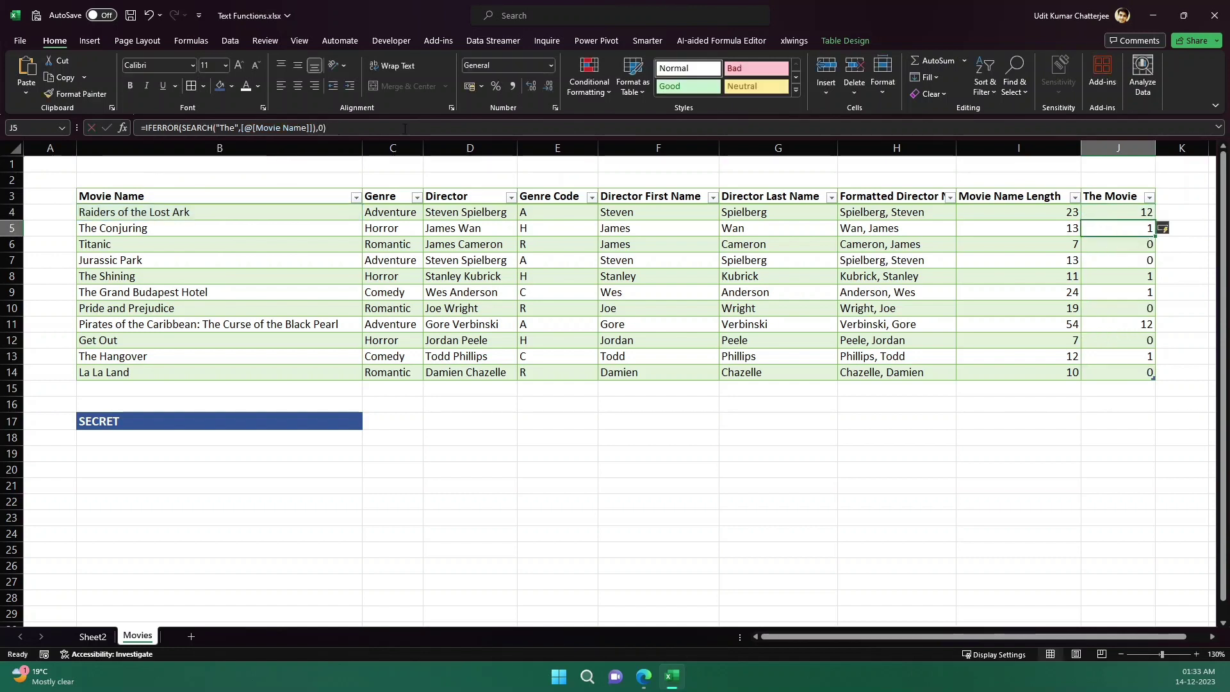
pyautogui.click(1136, 279)
pyautogui.click(1166, 389)
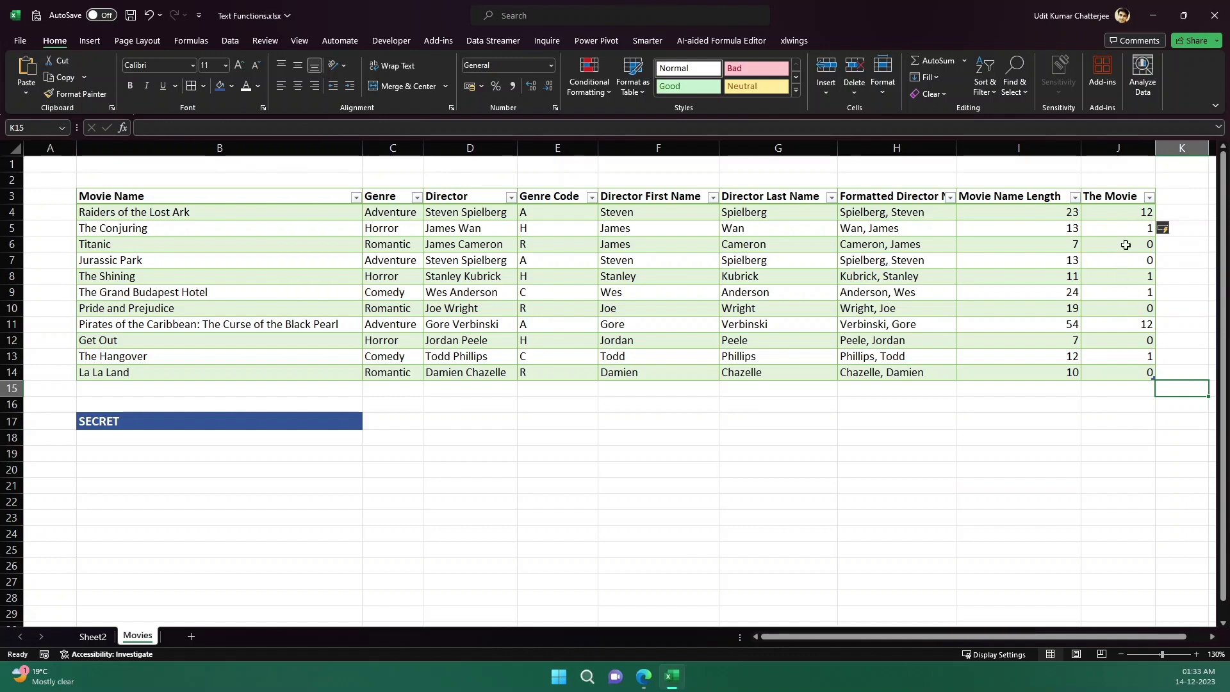
# Step: Wrap J4's IFERROR formula in IF(...=0, "Not Found", "Found")
pyautogui.click(1123, 215)
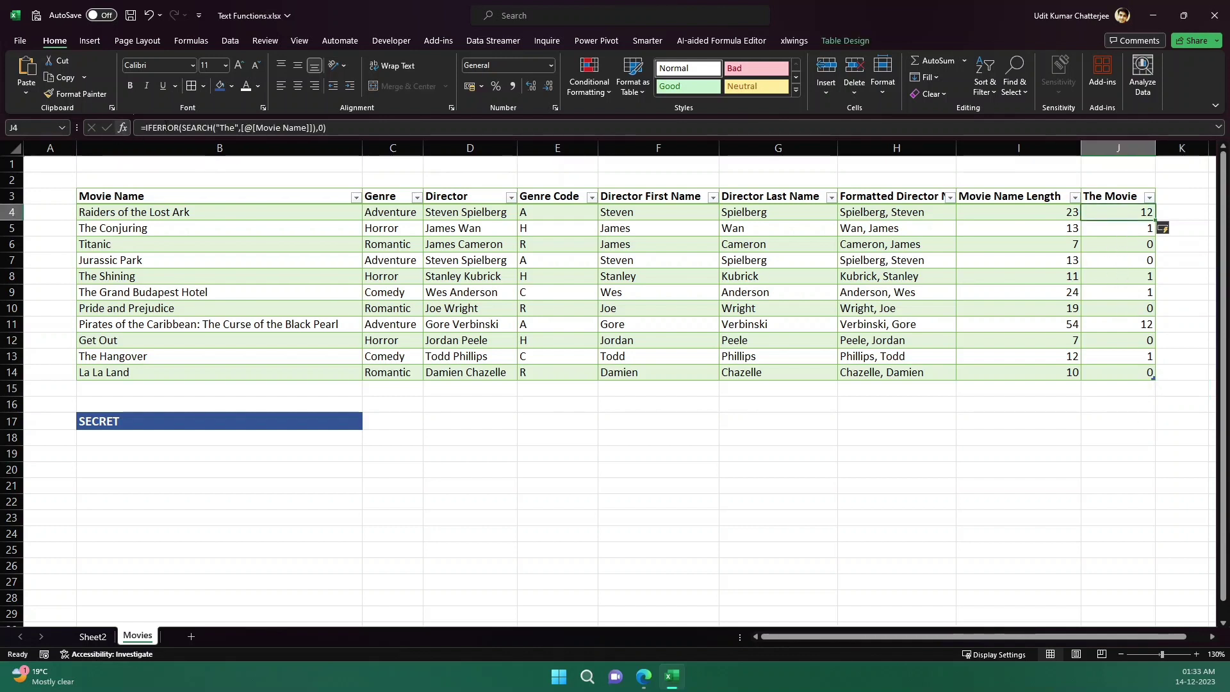
pyautogui.click(148, 129)
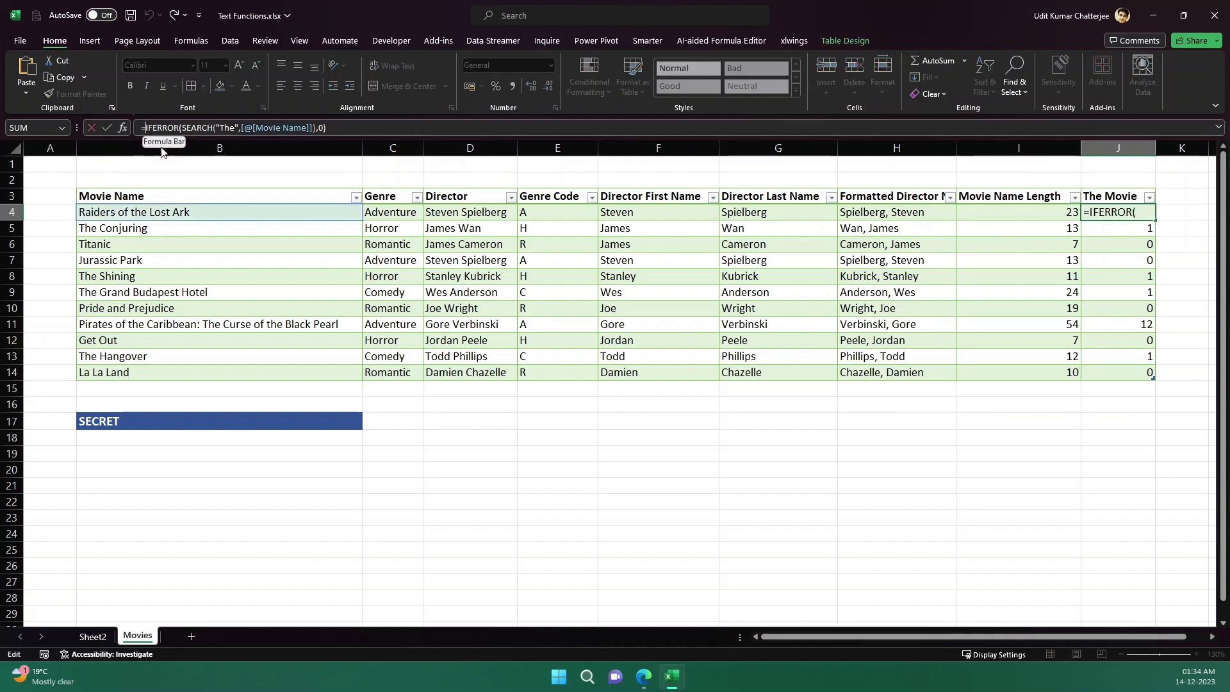
pyautogui.write('if')
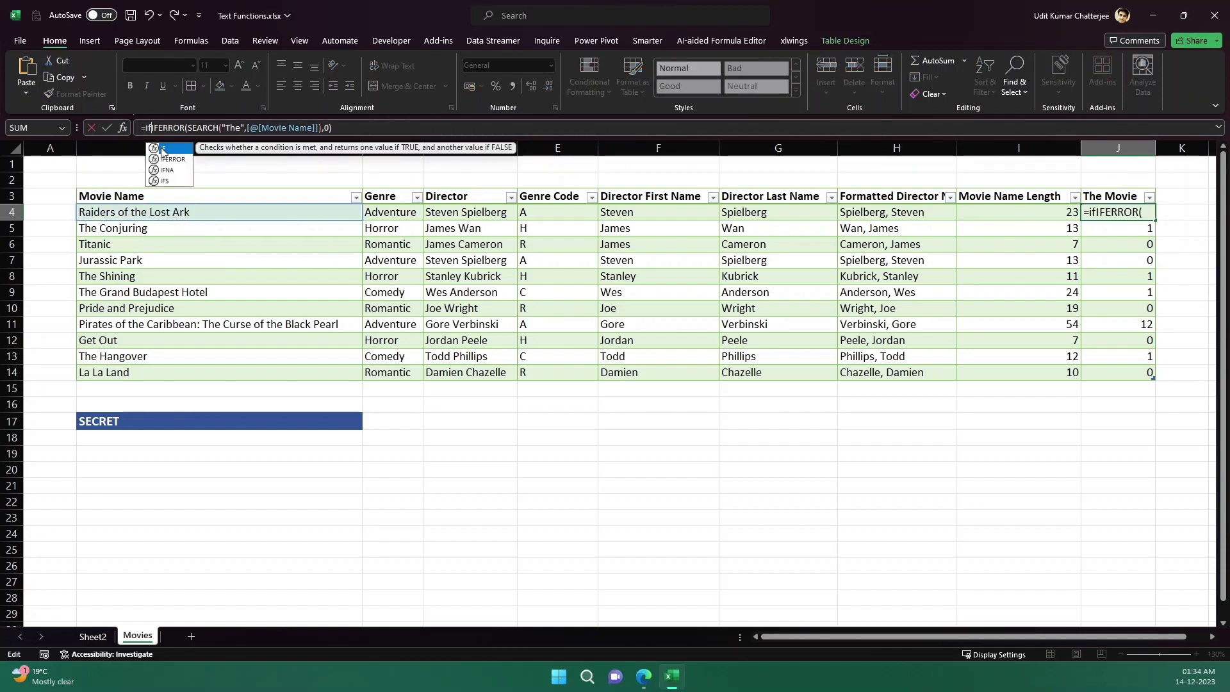
pyautogui.doubleClick(163, 152)
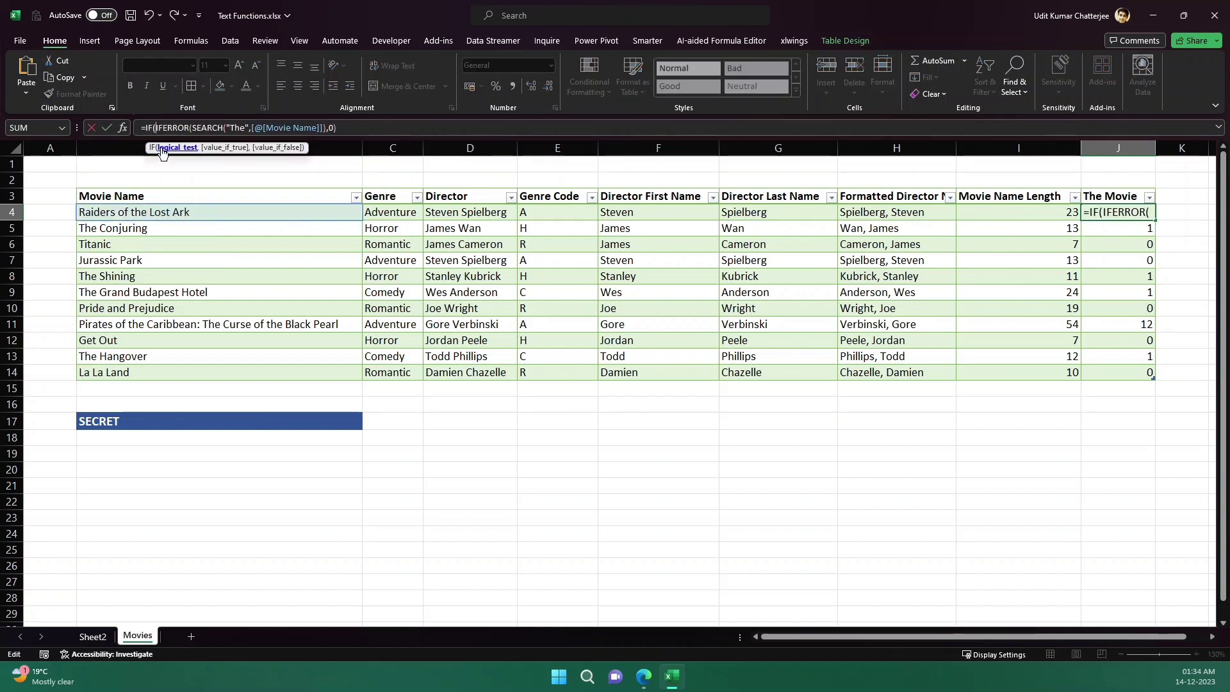
pyautogui.click(390, 128)
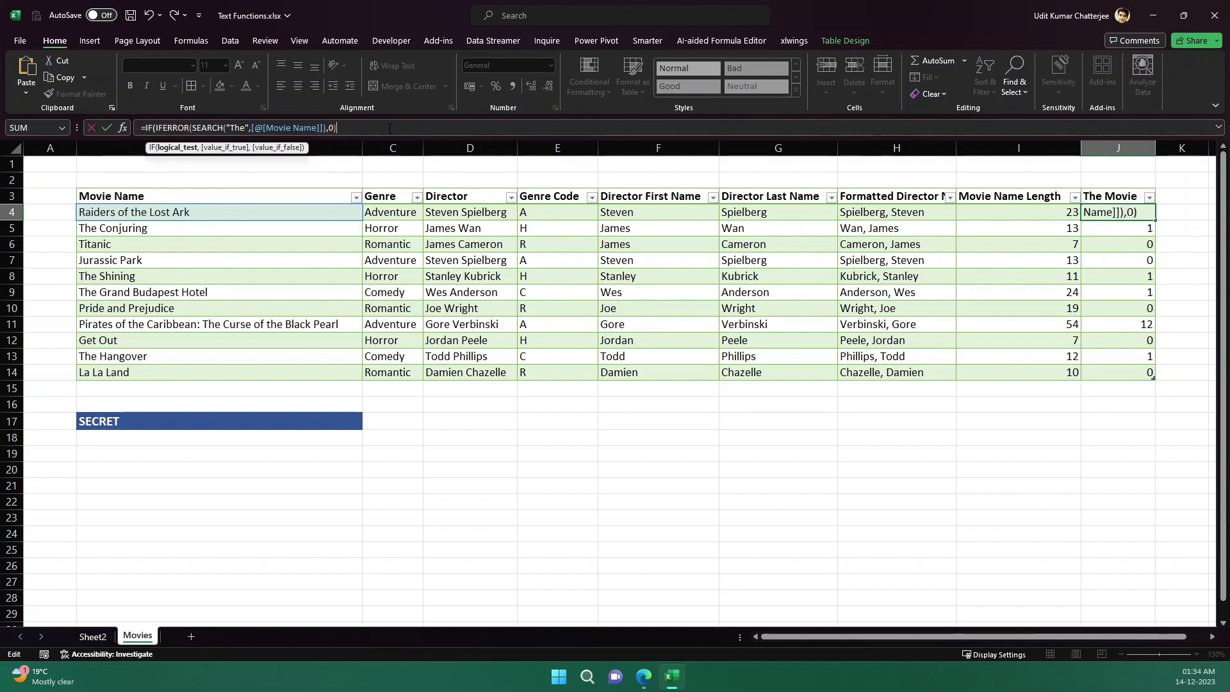
pyautogui.write('=0, "Not Found"')
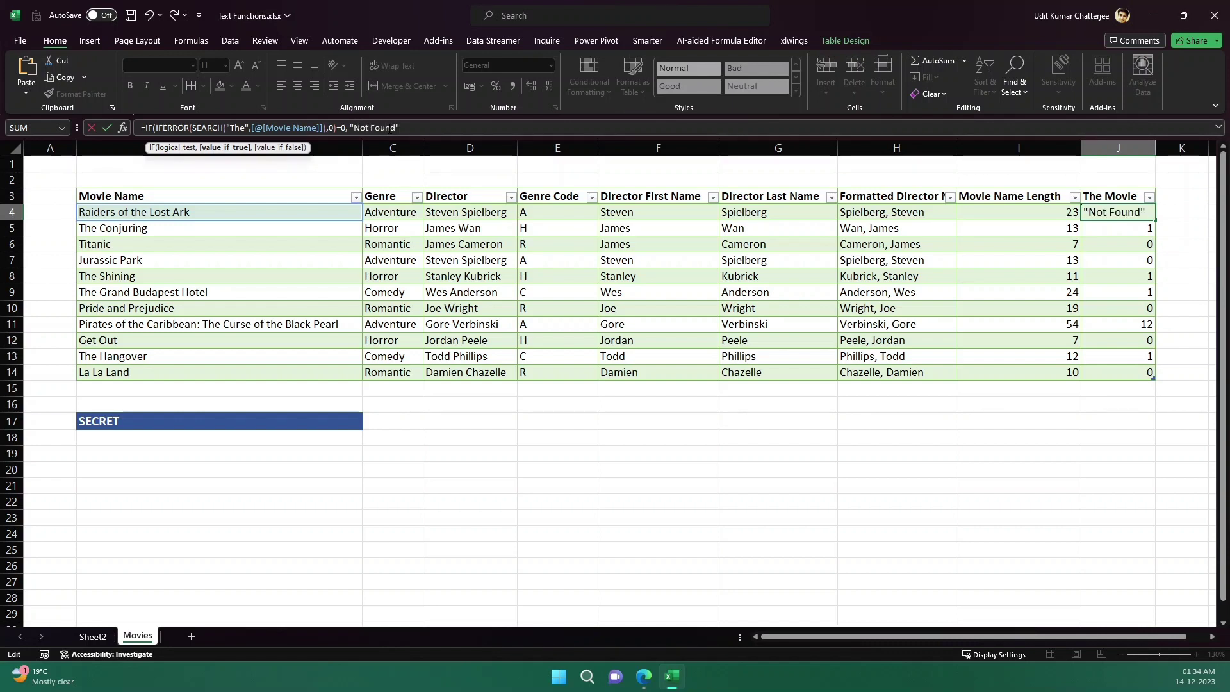
pyautogui.write(', "Found')
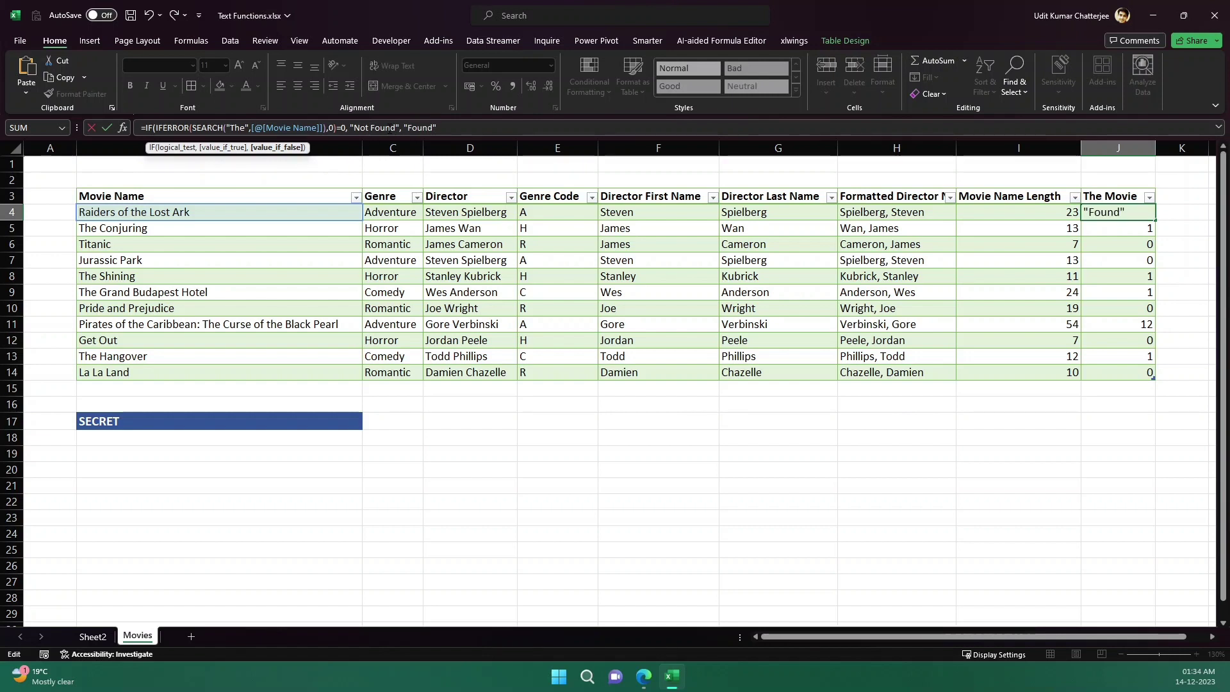
pyautogui.write('")')
pyautogui.press('Return')
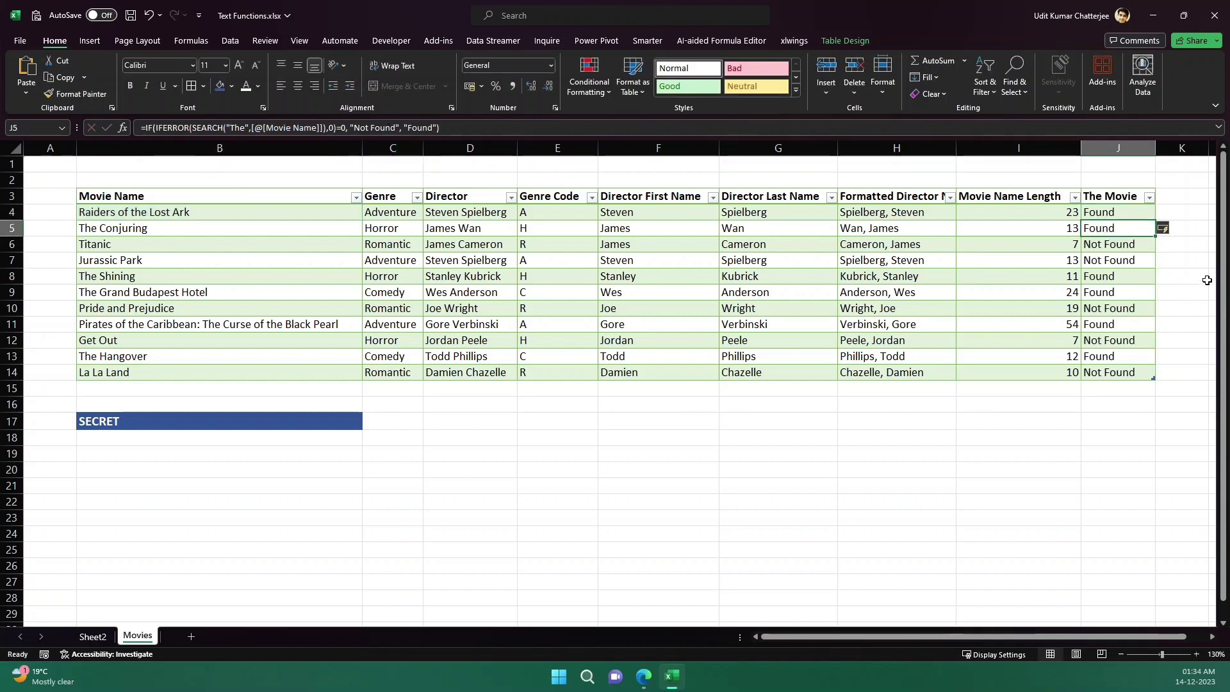
# Step: Review the results: Not Found for Titanic and Jurassic Park, Found for titles with 'The'
pyautogui.moveTo(1133, 245); pyautogui.dragTo(1131, 260)
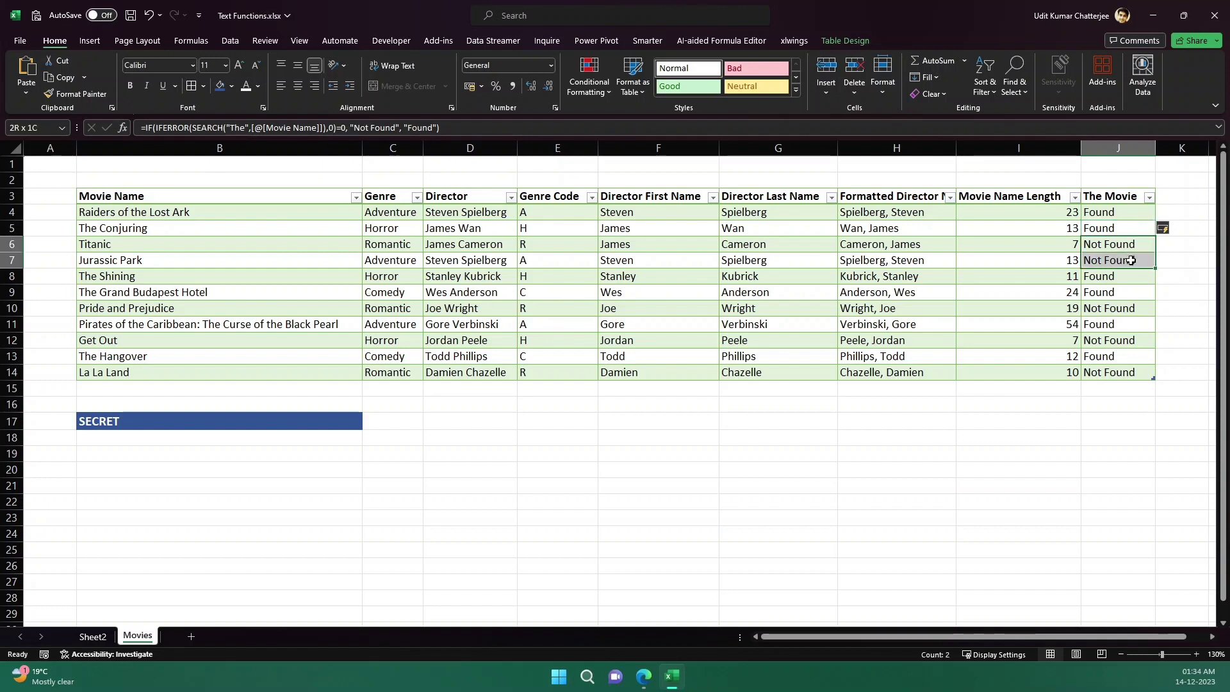
pyautogui.click(1126, 291)
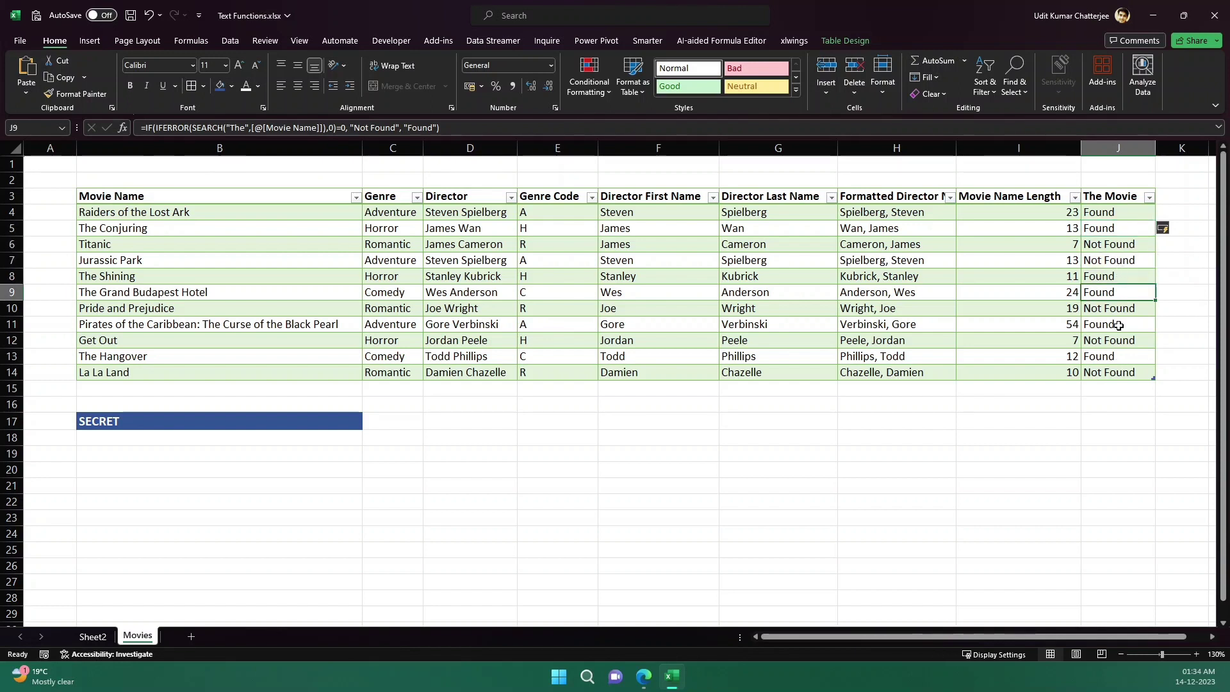
pyautogui.click(1118, 325)
pyautogui.click(1114, 357)
pyautogui.click(1115, 403)
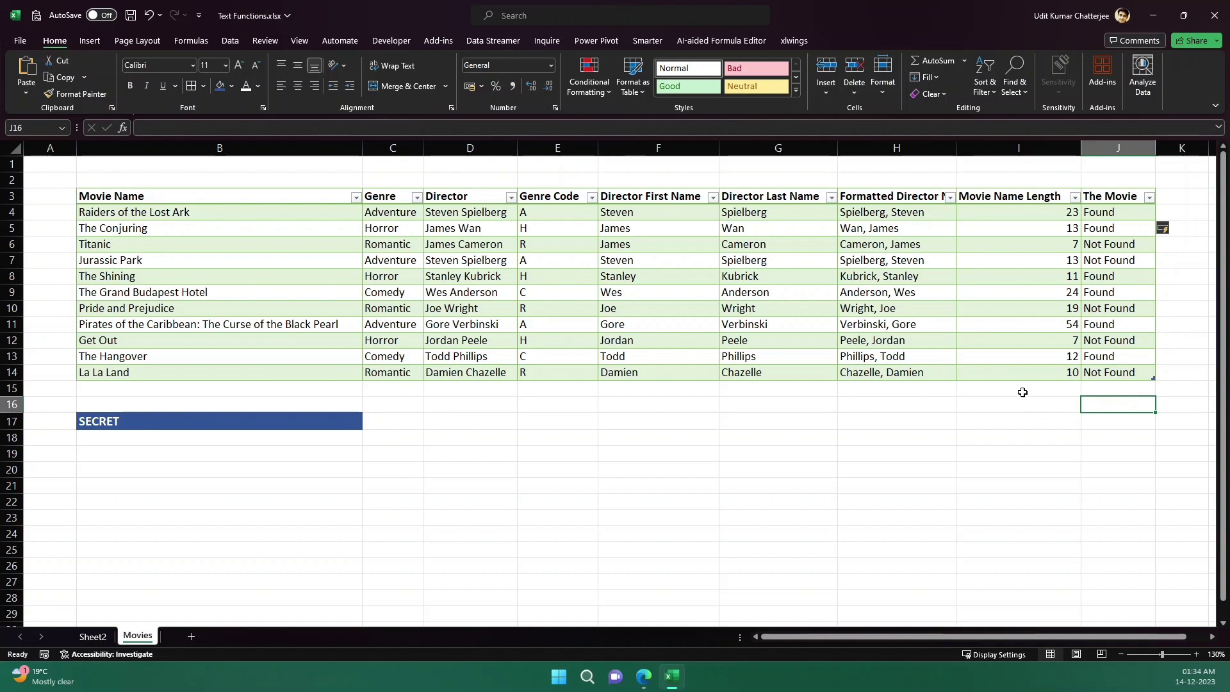
# Step: Enter 'Like and subscribe' in cell B19 under the SECRET heading
pyautogui.click(136, 451)
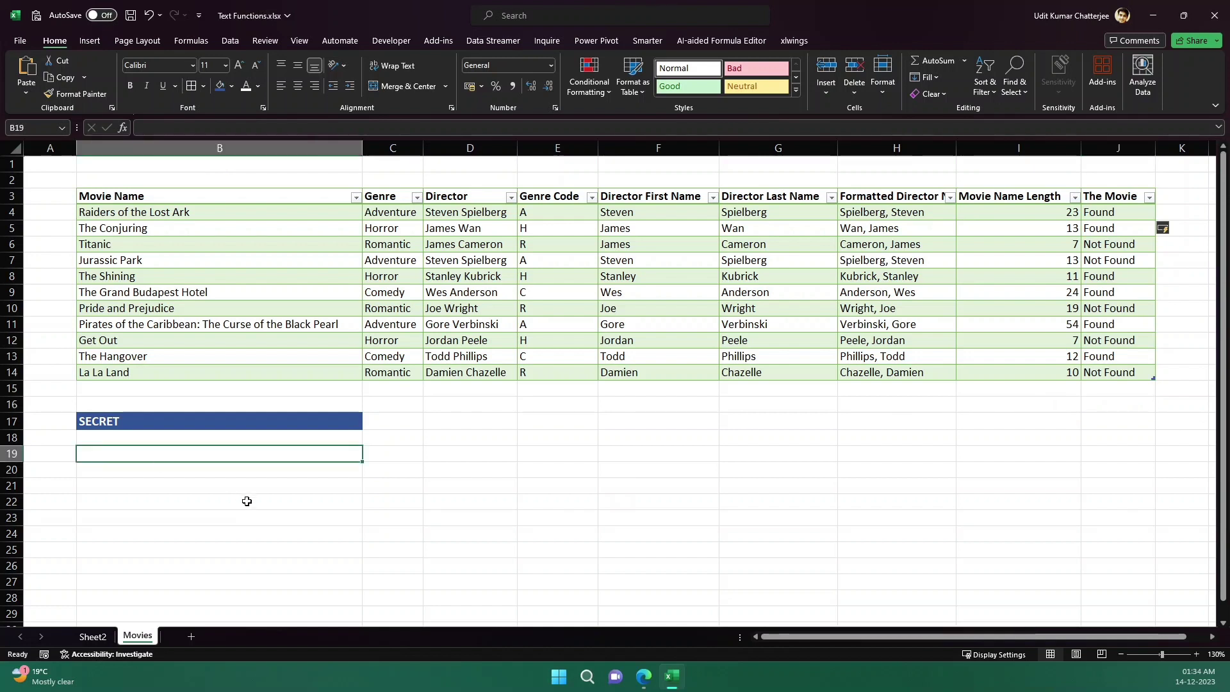
pyautogui.write('L')
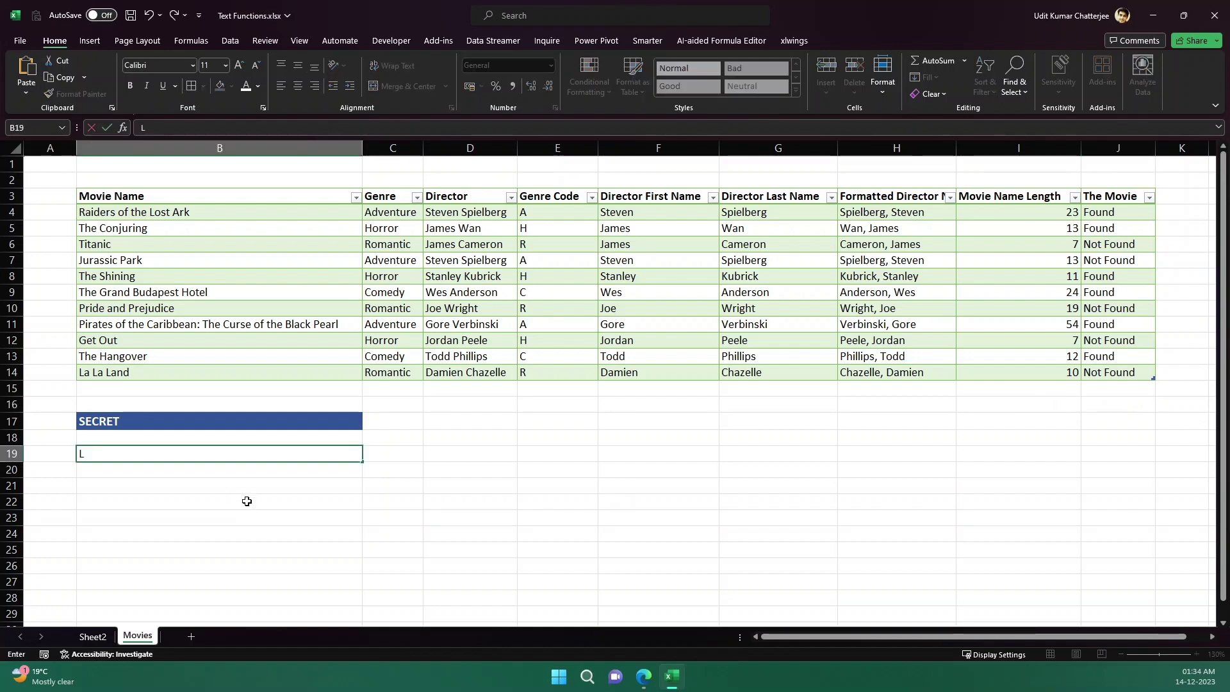
pyautogui.write('ike and subscribe')
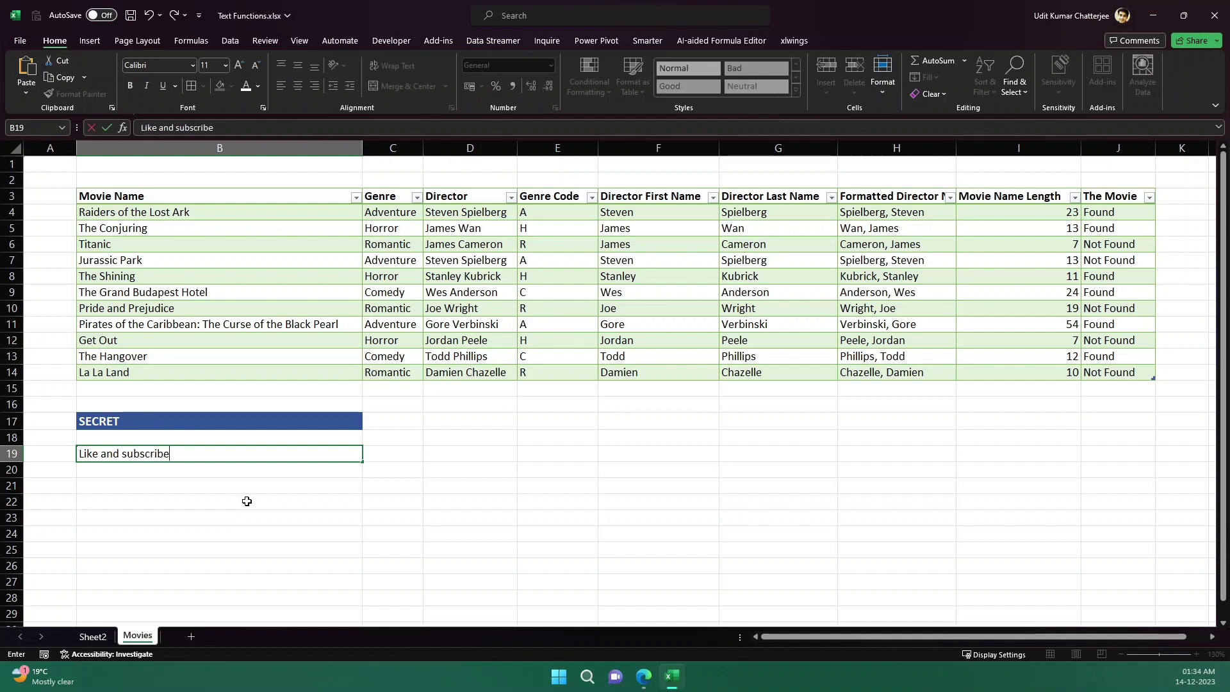
pyautogui.press('Return')
pyautogui.press('Up')
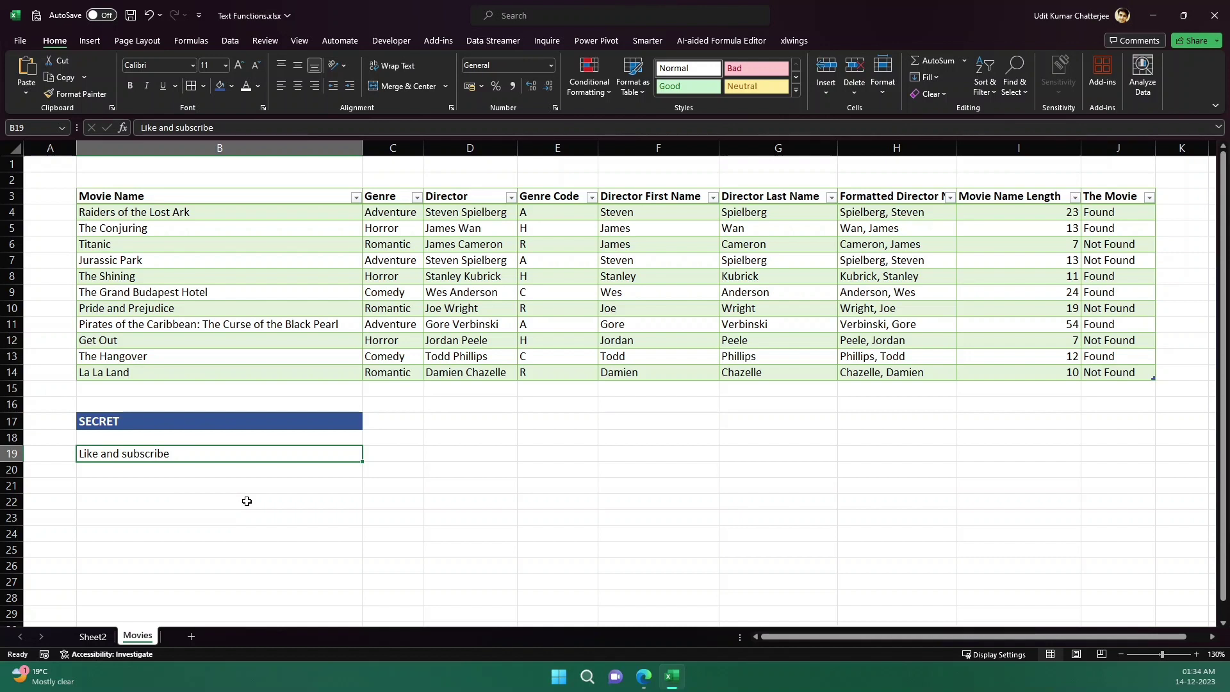
pyautogui.click(169, 466)
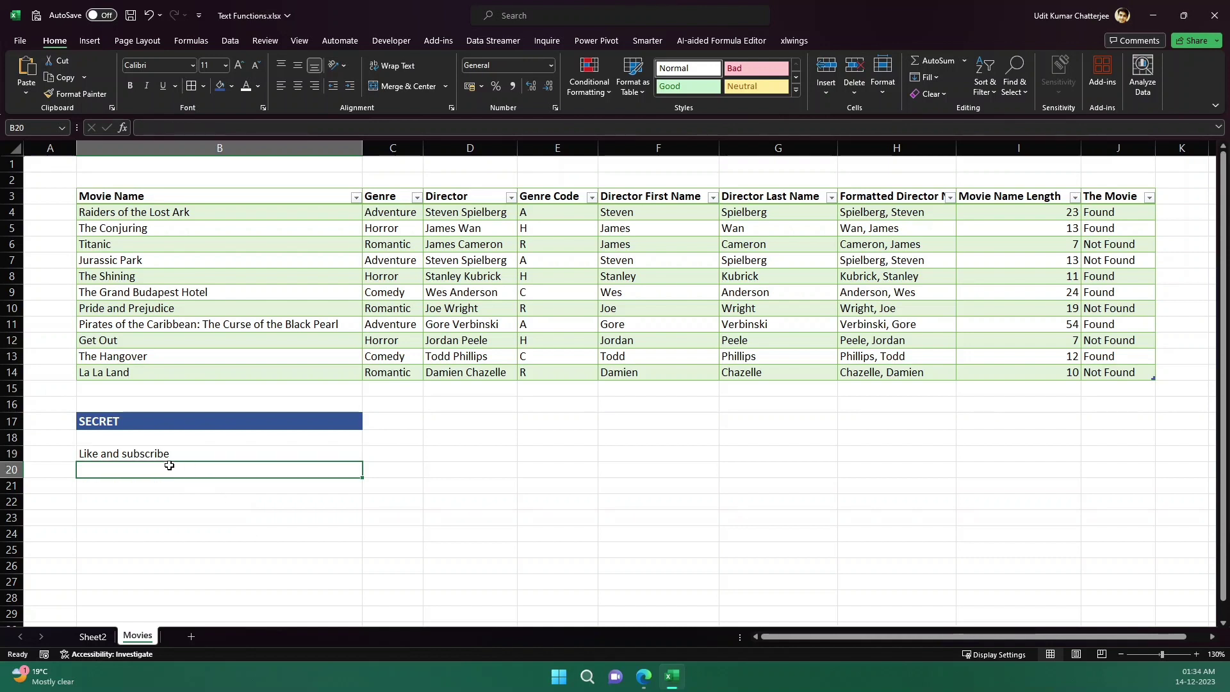
pyautogui.click(168, 456)
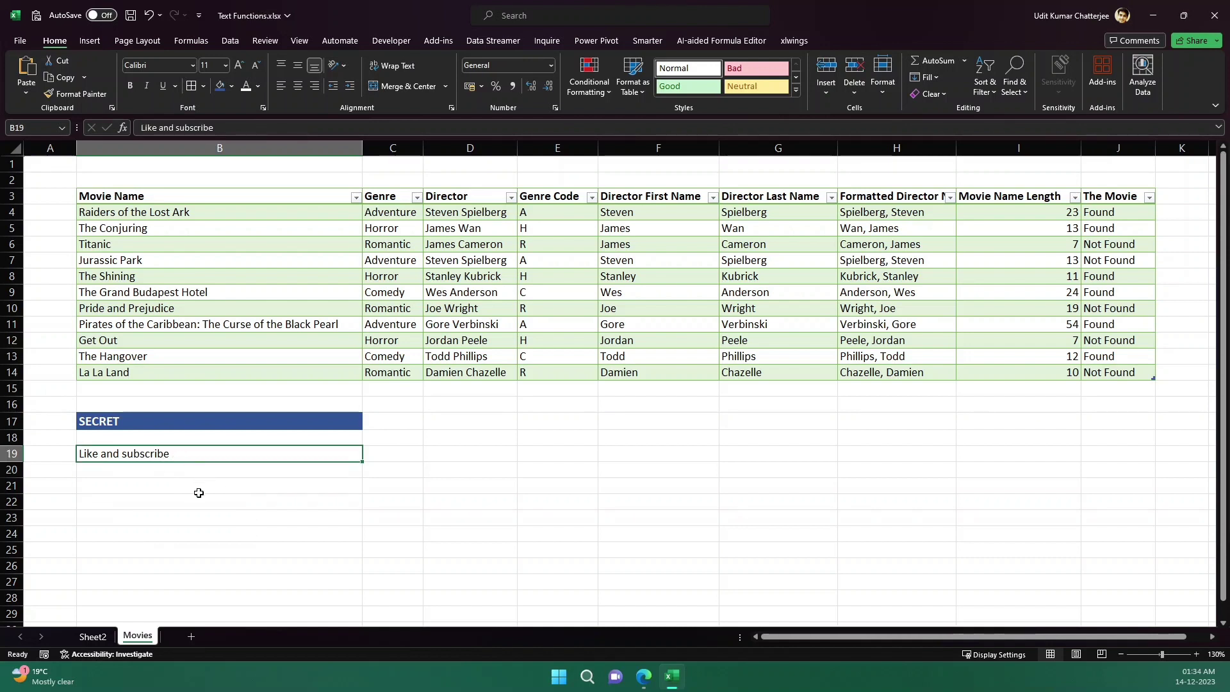
# Step: Enter =LEN(B19) in C19 to get the phrase length of 18
pyautogui.click(402, 456)
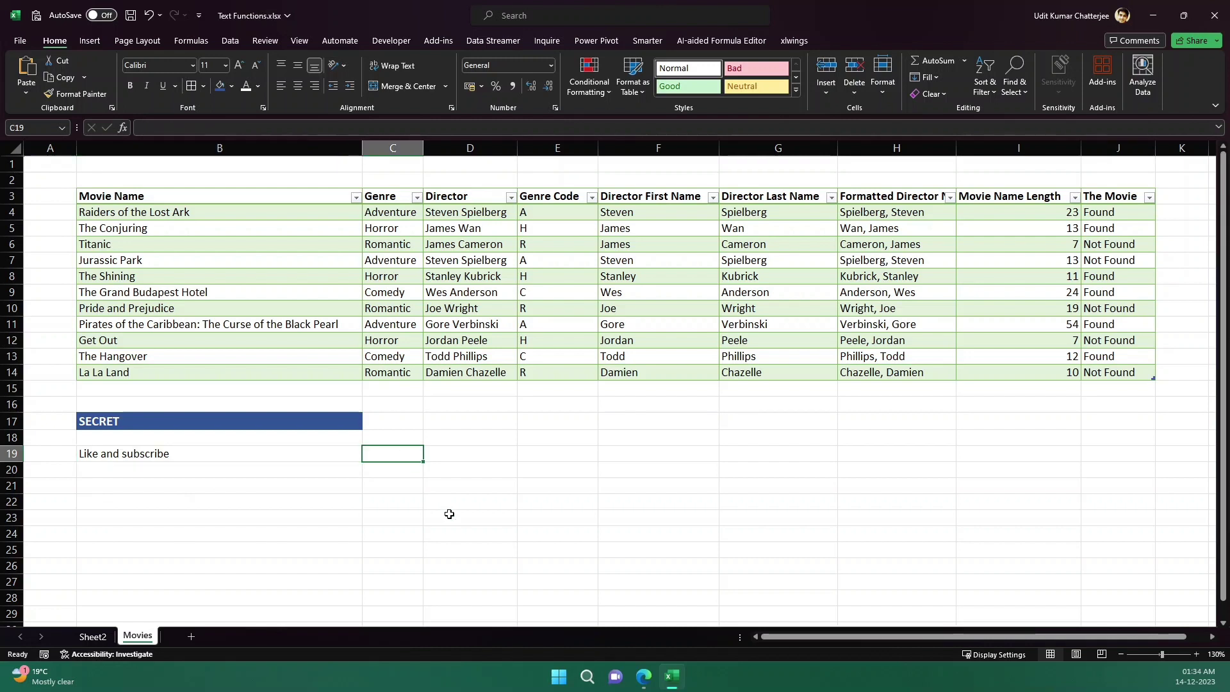
pyautogui.write('=len')
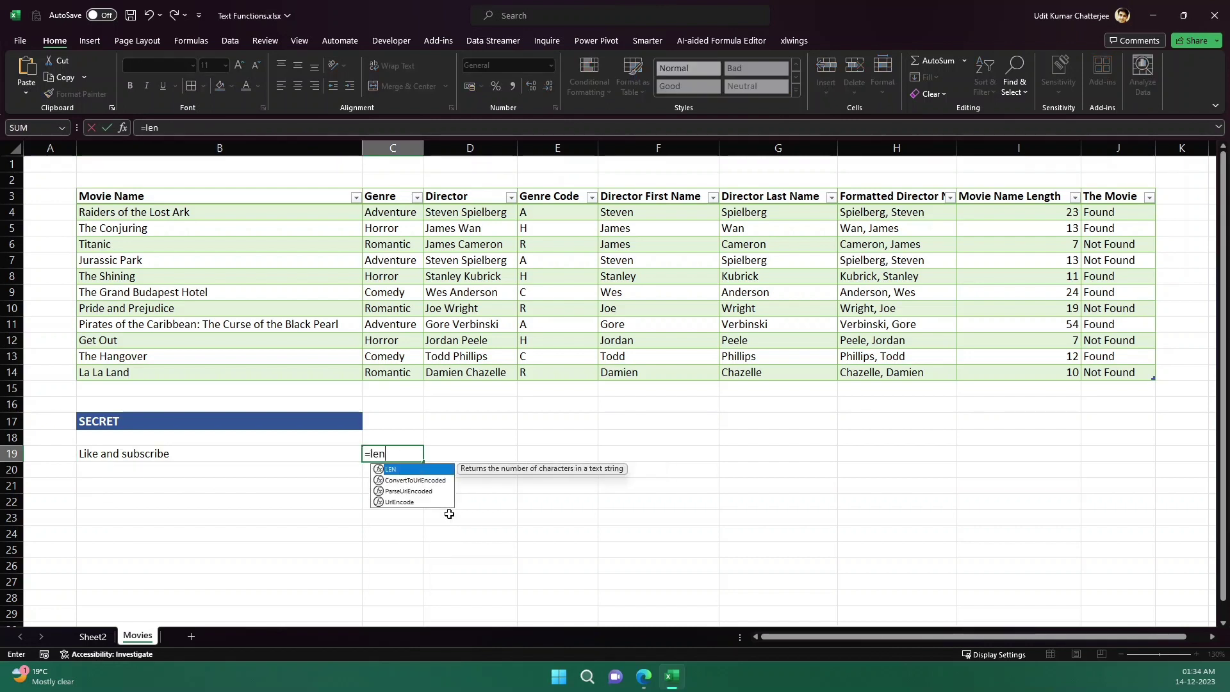
pyautogui.press('Tab')
pyautogui.press('Left')
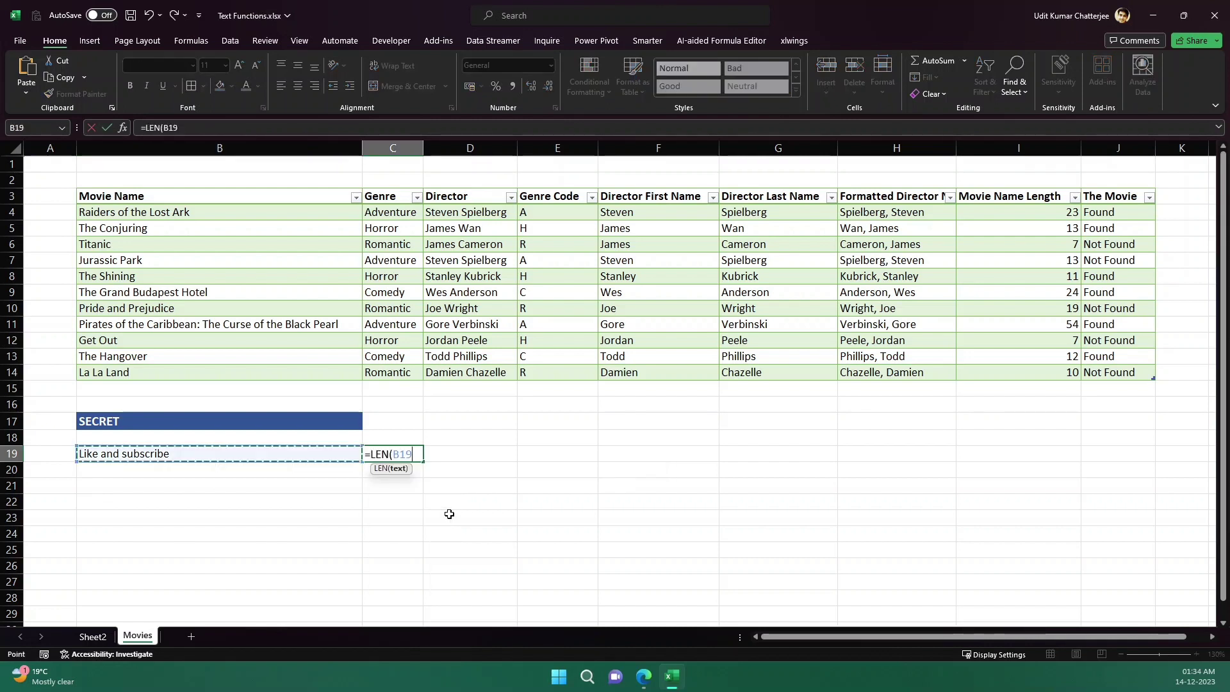
pyautogui.write(')')
pyautogui.press('Return')
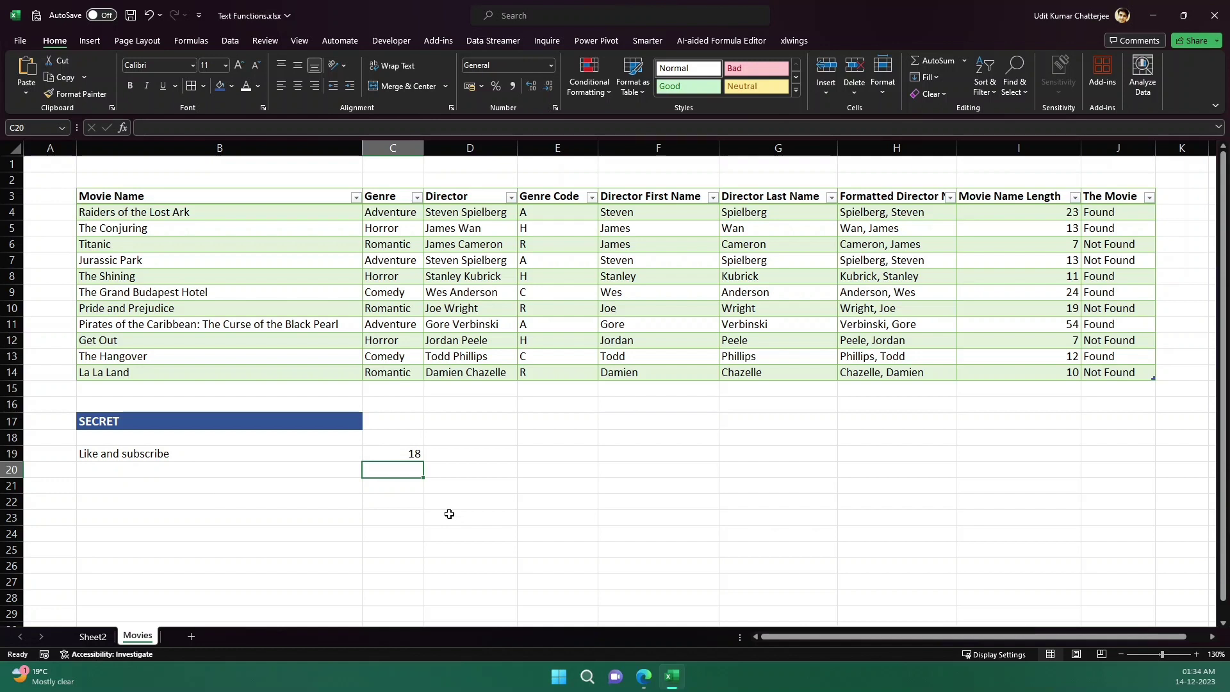
# Step: Enter =SUBSTITUTE(B19," ","") in B20 to produce 'Likeandsubscribe'
pyautogui.press('Left')
pyautogui.press('Up')
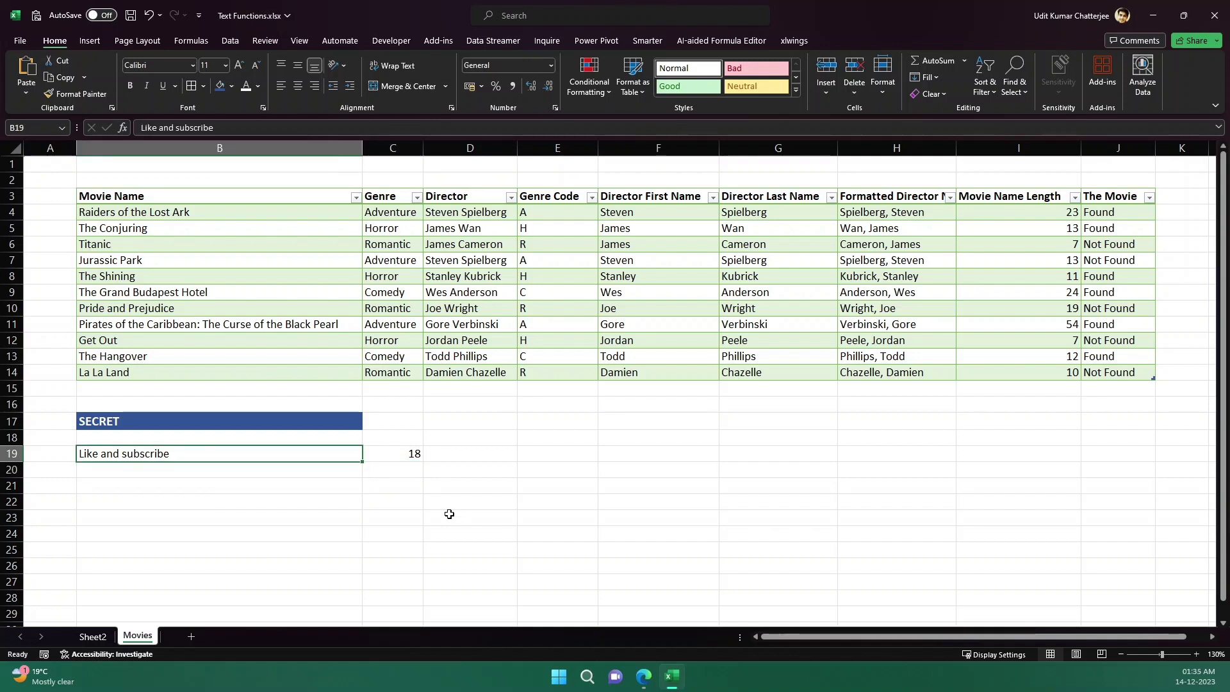
pyautogui.press('Down')
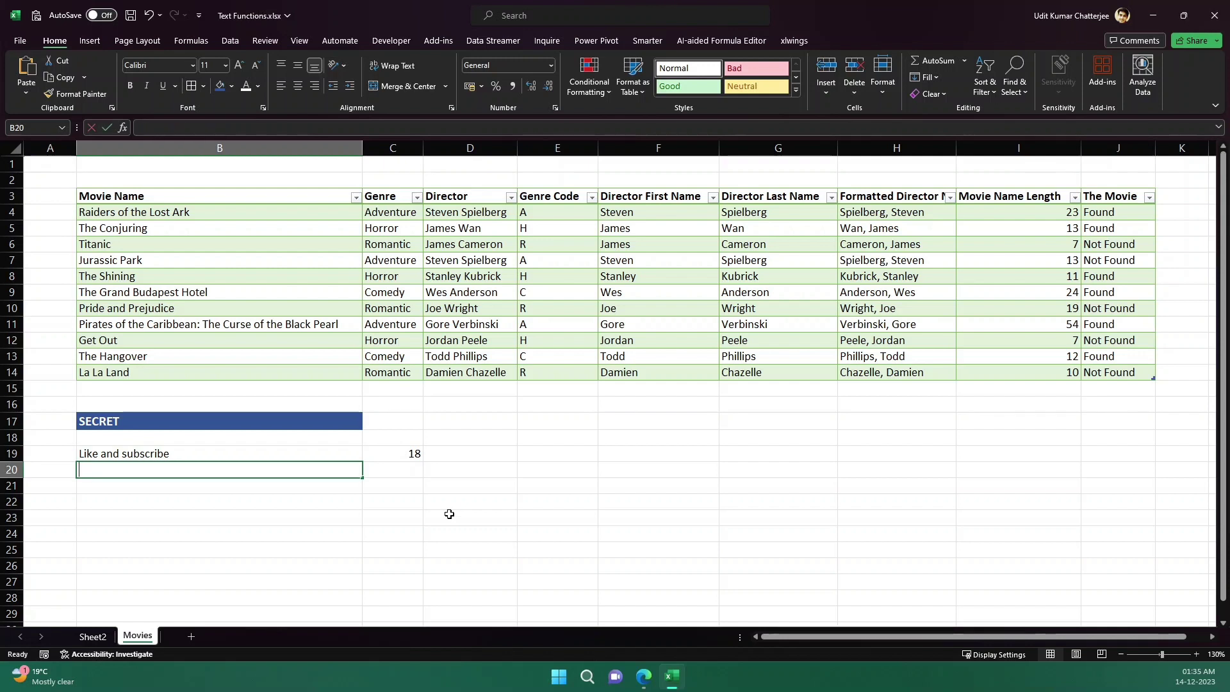
pyautogui.write('=sub')
pyautogui.press('Tab')
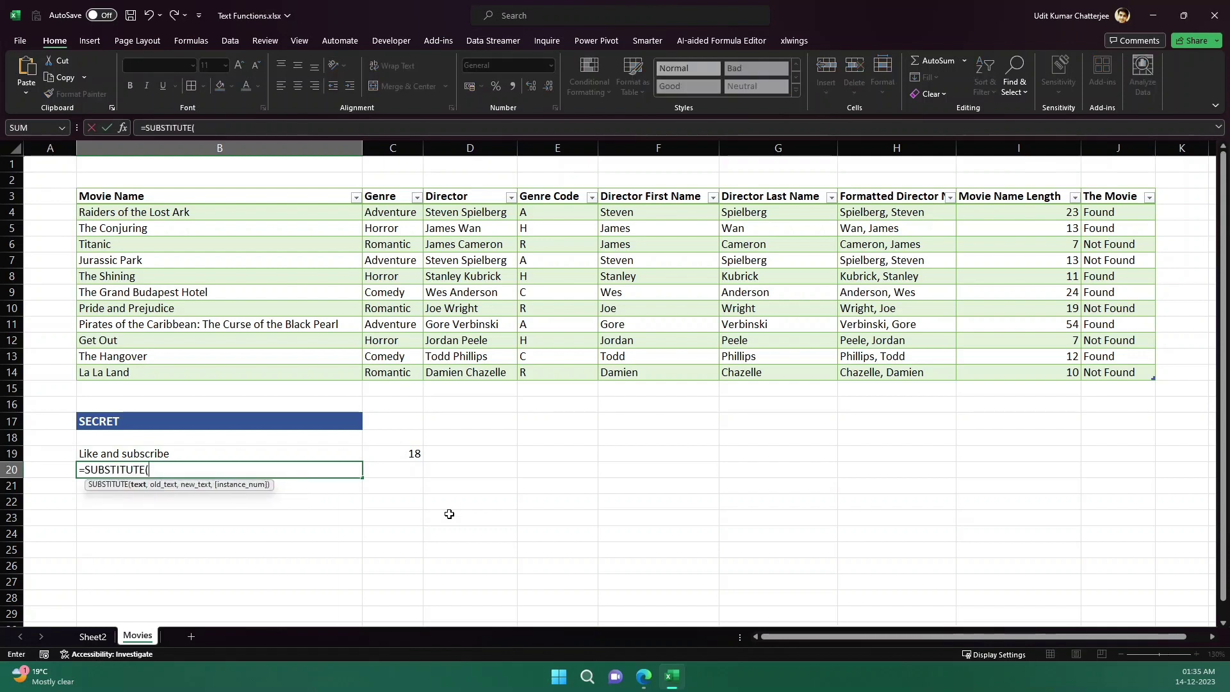
pyautogui.press('Up')
pyautogui.write('," ","')
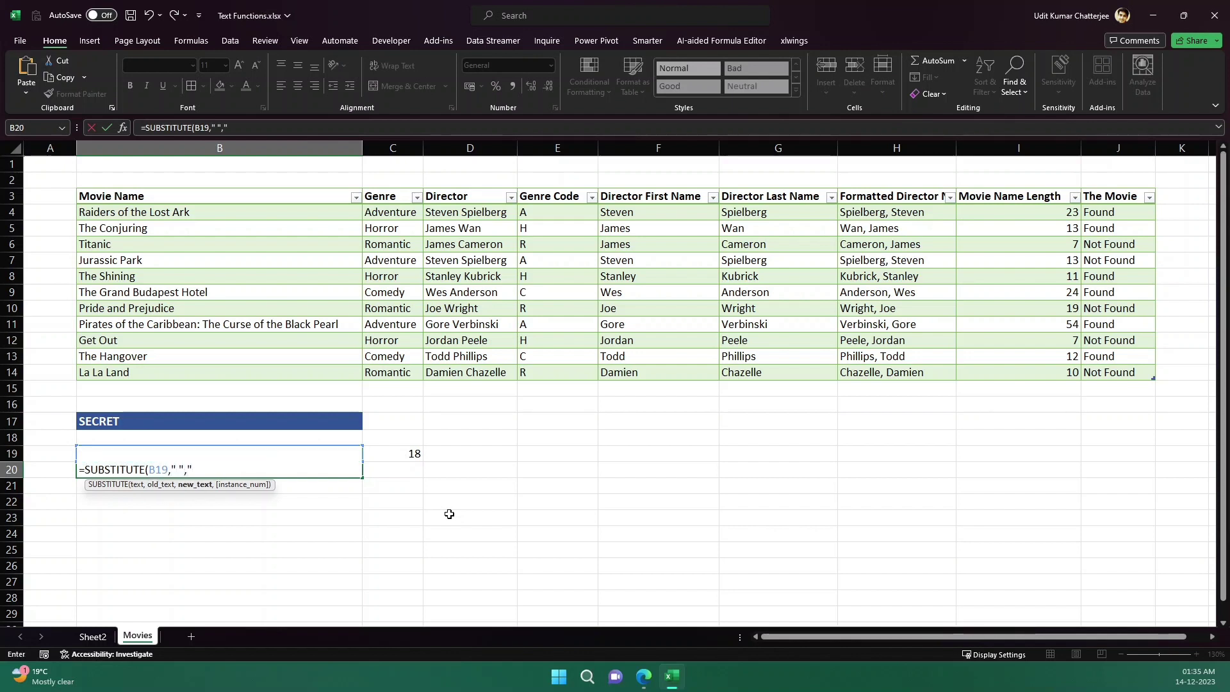
pyautogui.press('Return')
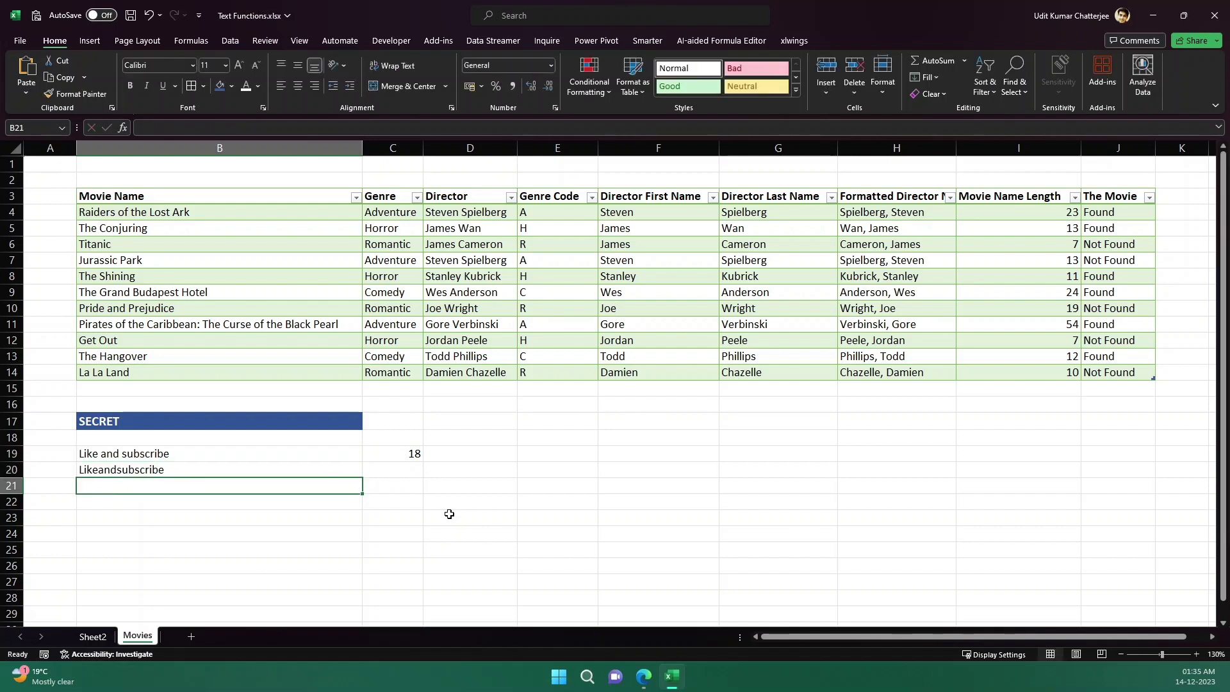
pyautogui.press('Up')
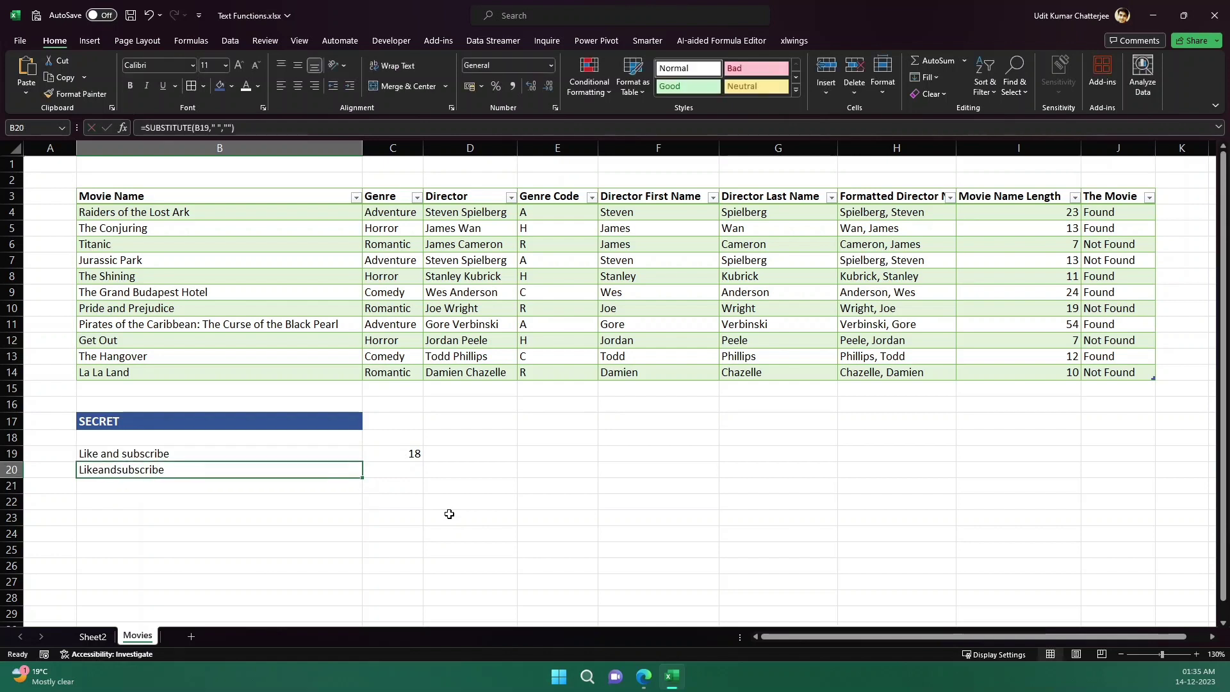
pyautogui.press('Right')
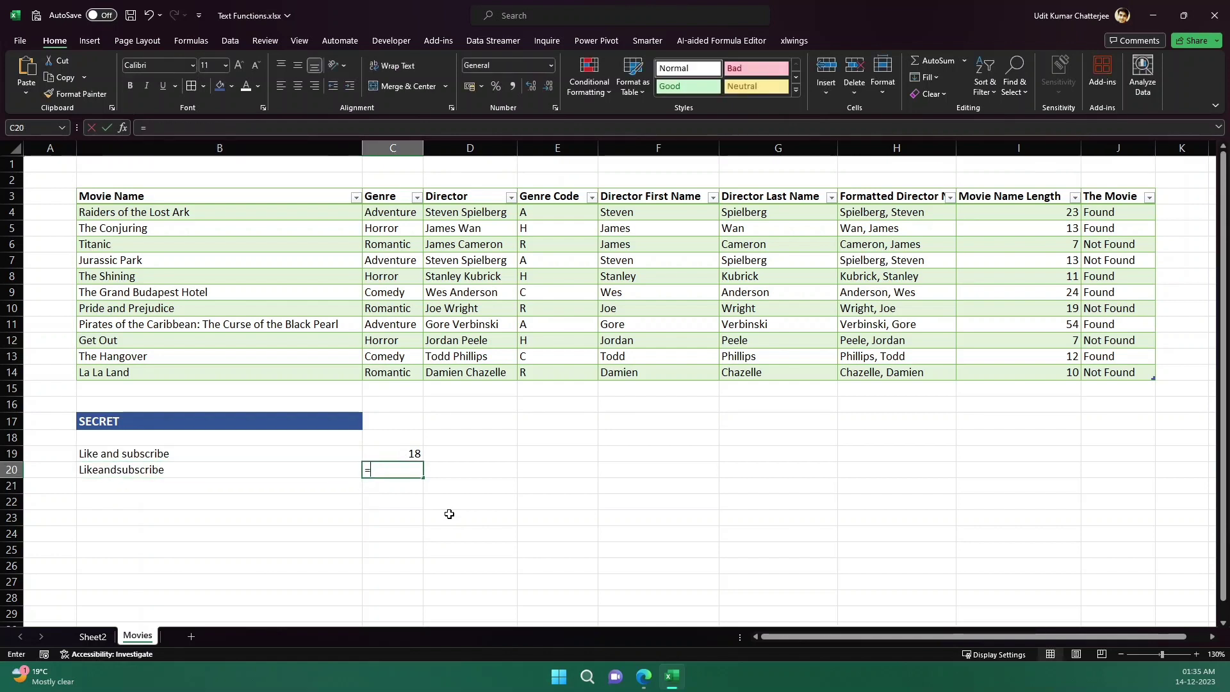
# Step: Enter =LEN(B20) in C20 to get the spaceless length of 16
pyautogui.write('=len')
pyautogui.press('Tab')
pyautogui.press('Left')
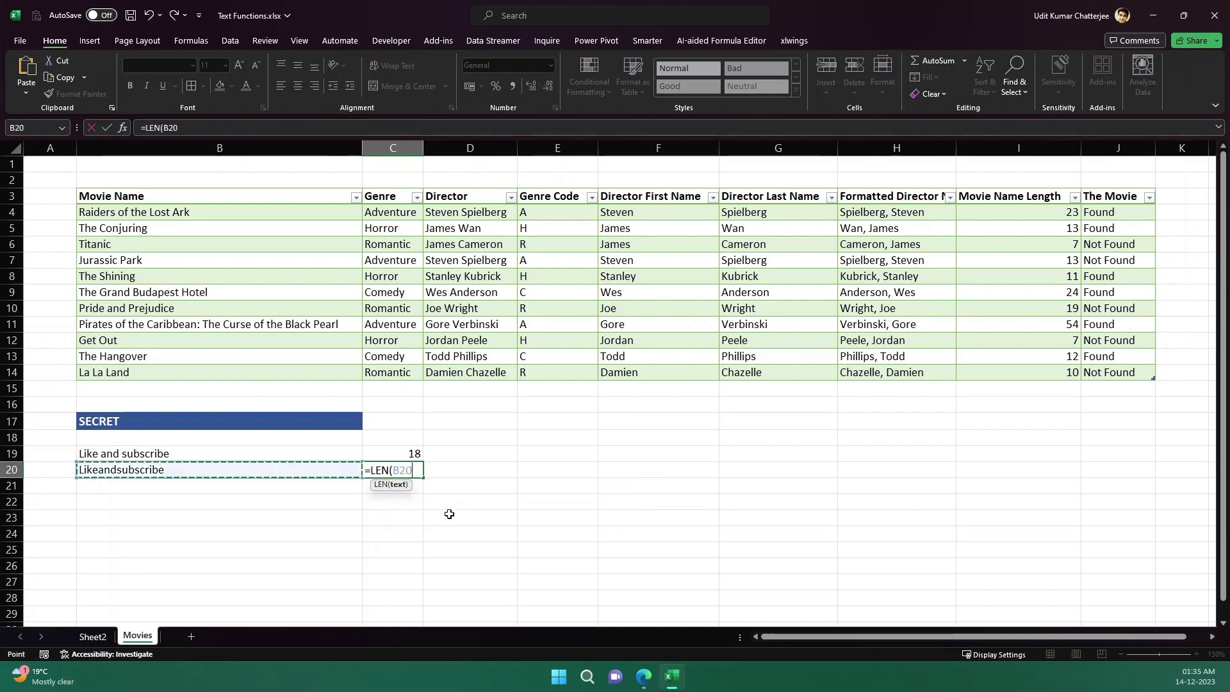
pyautogui.write(')')
pyautogui.press('Return')
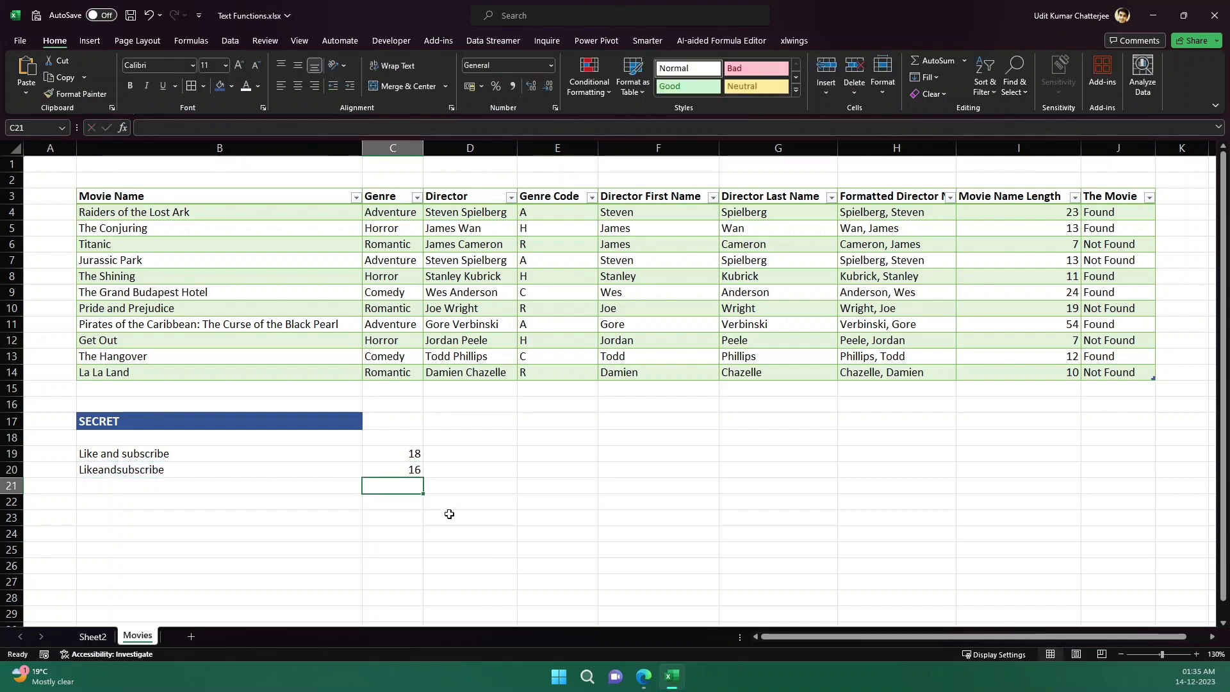
# Step: Enter =C19-C20 in C22, giving a length difference of 2
pyautogui.press('Up')
pyautogui.press('Up')
pyautogui.press('Left')
pyautogui.press('Right')
pyautogui.press('Right')
pyautogui.press('Down')
pyautogui.press('Down')
pyautogui.press('Down')
pyautogui.press('Left')
pyautogui.write('=')
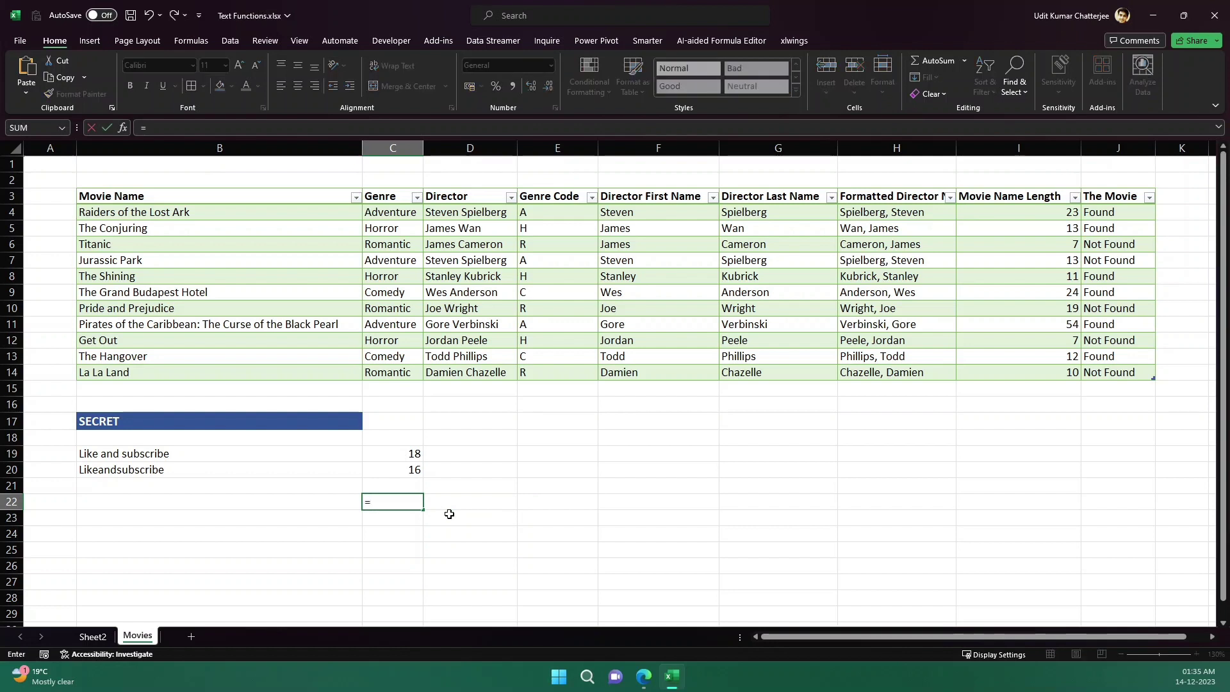
pyautogui.press('Up')
pyautogui.press('Up')
pyautogui.press('Up')
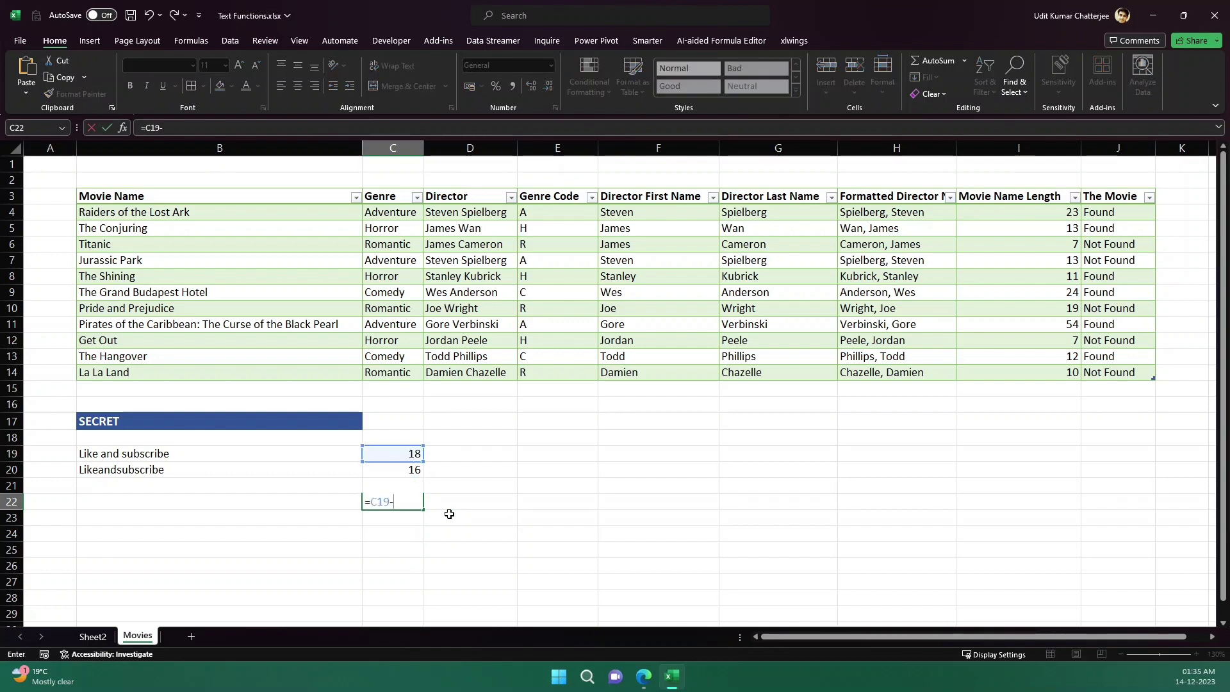
pyautogui.press('Down')
pyautogui.press('Up')
pyautogui.press('Up')
pyautogui.press('Up')
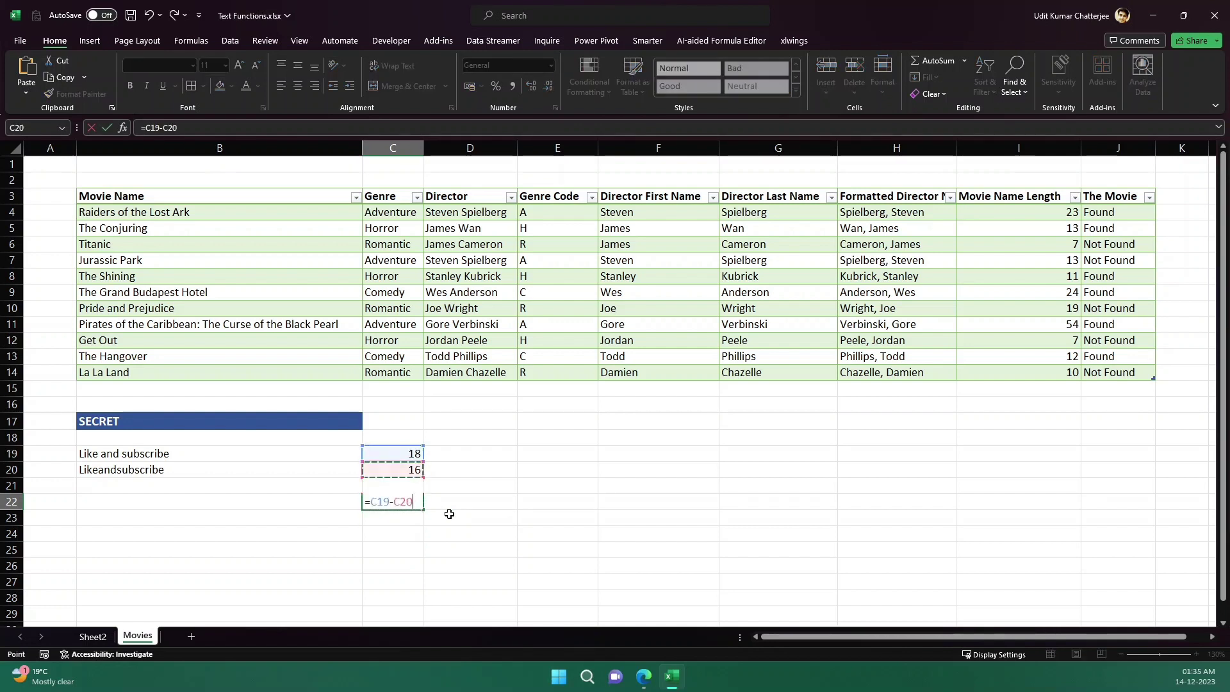
pyautogui.press('Return')
pyautogui.press('Up')
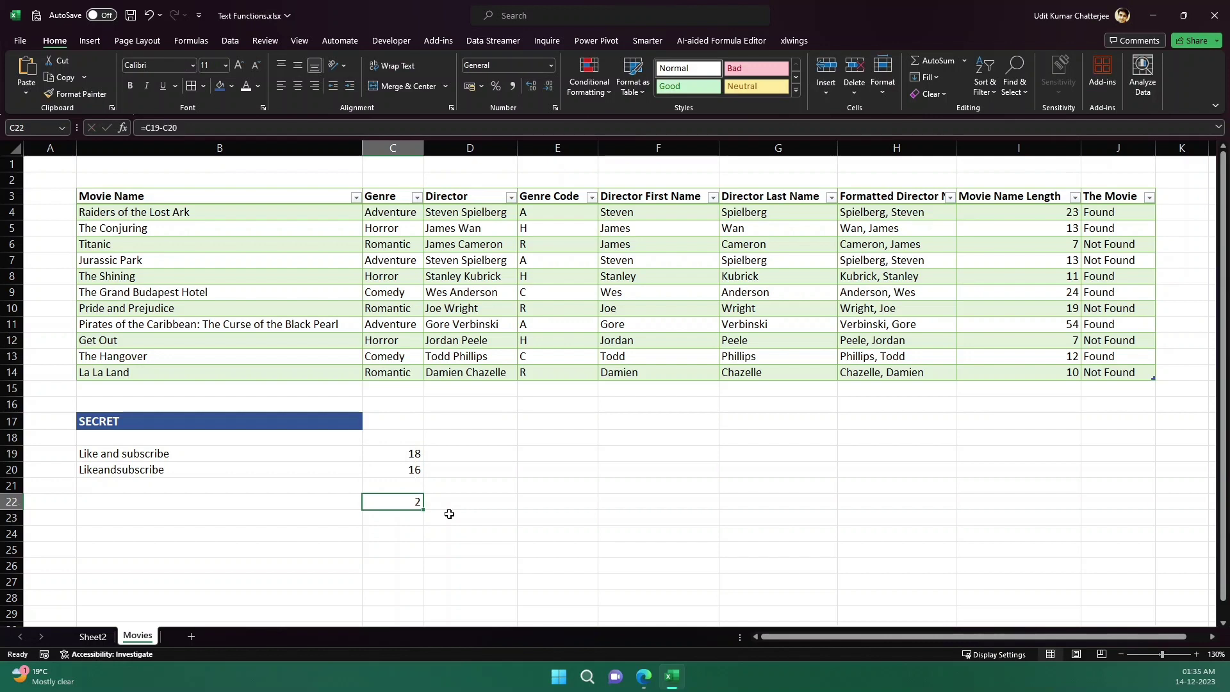
# Step: Change C22's formula to =(C19-C20)+1 so the word count reads 3
pyautogui.click(144, 127)
pyautogui.write('(')
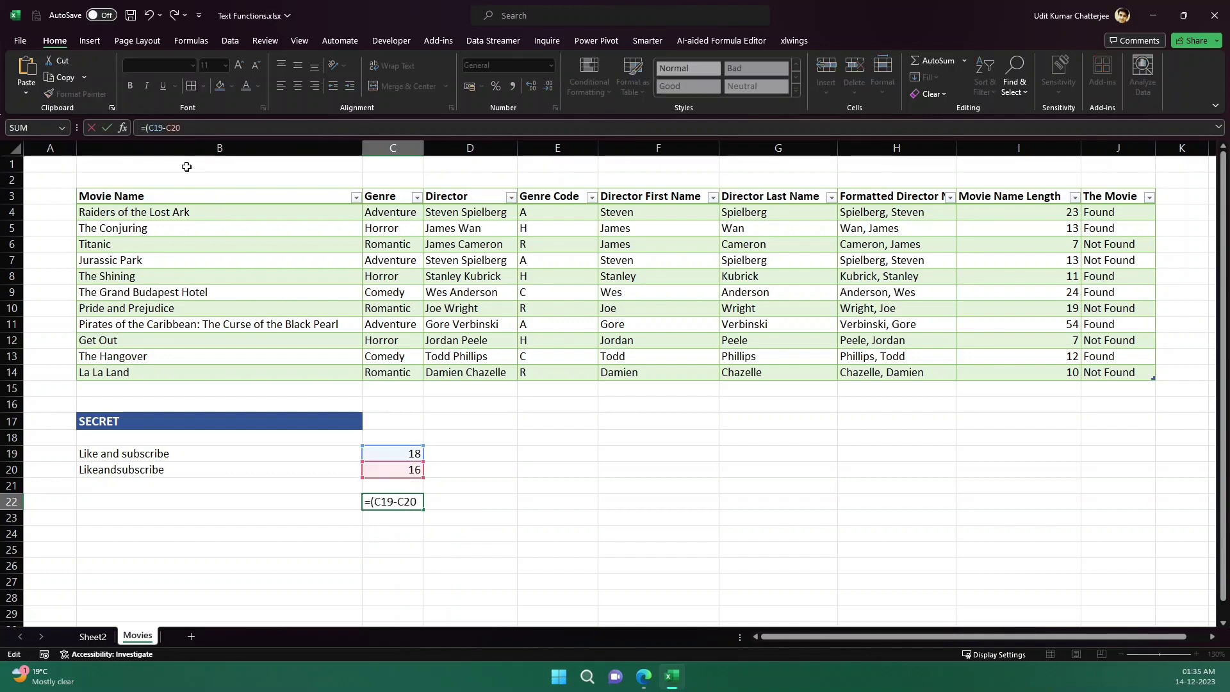
pyautogui.write(')+12')
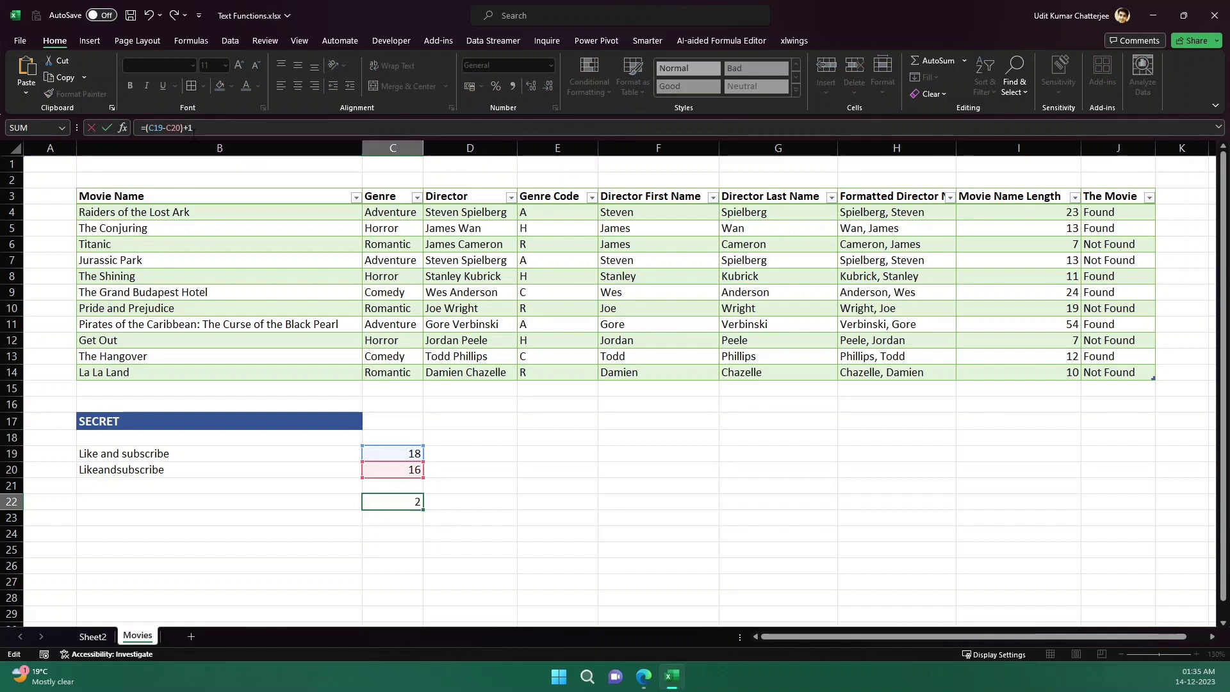
pyautogui.hotkey('ctrl', 'Return')
# Step: Enter =(LEN(B19)-LEN(SUBSTITUTE(B19," ",""))) in D19 and accept Excel's suggested correction
pyautogui.press('Up')
pyautogui.press('Up')
pyautogui.press('Up')
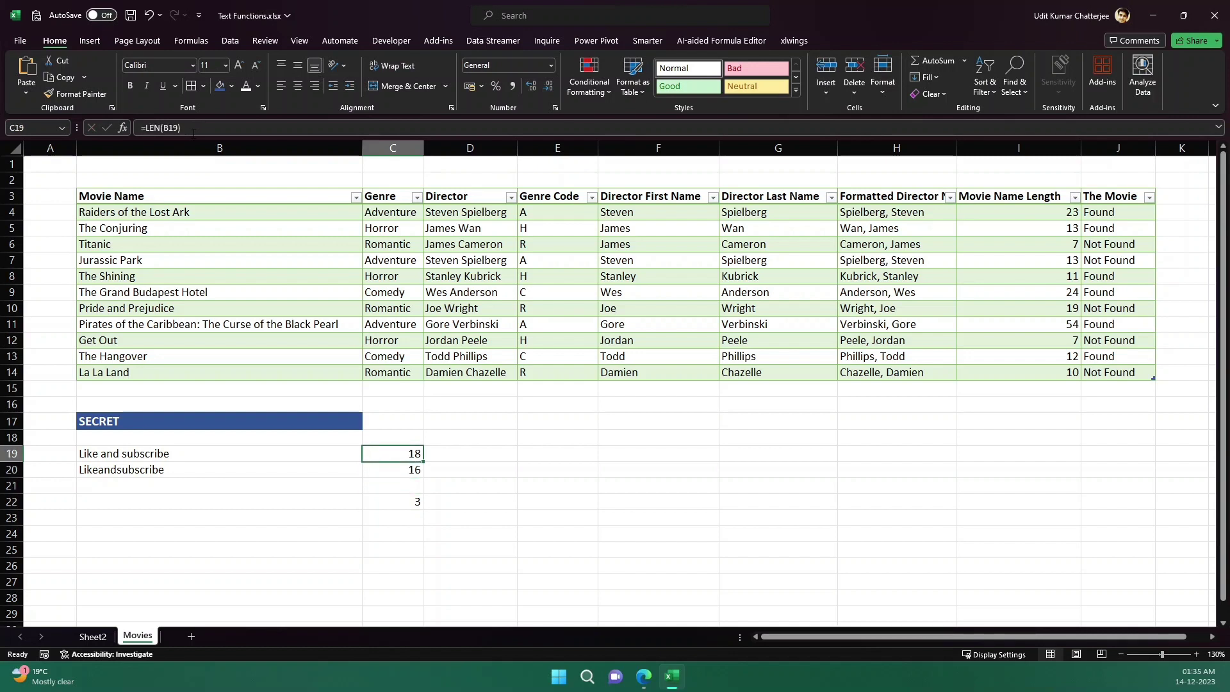
pyautogui.press('Right')
pyautogui.write('=')
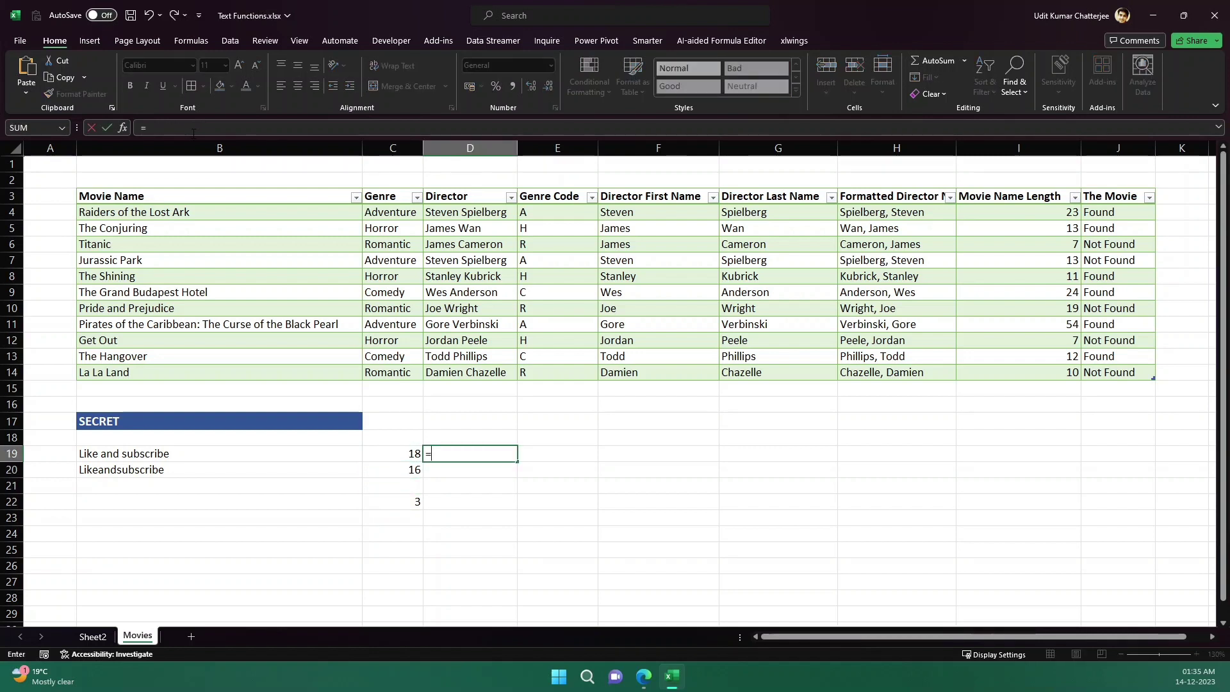
pyautogui.write('(LEN')
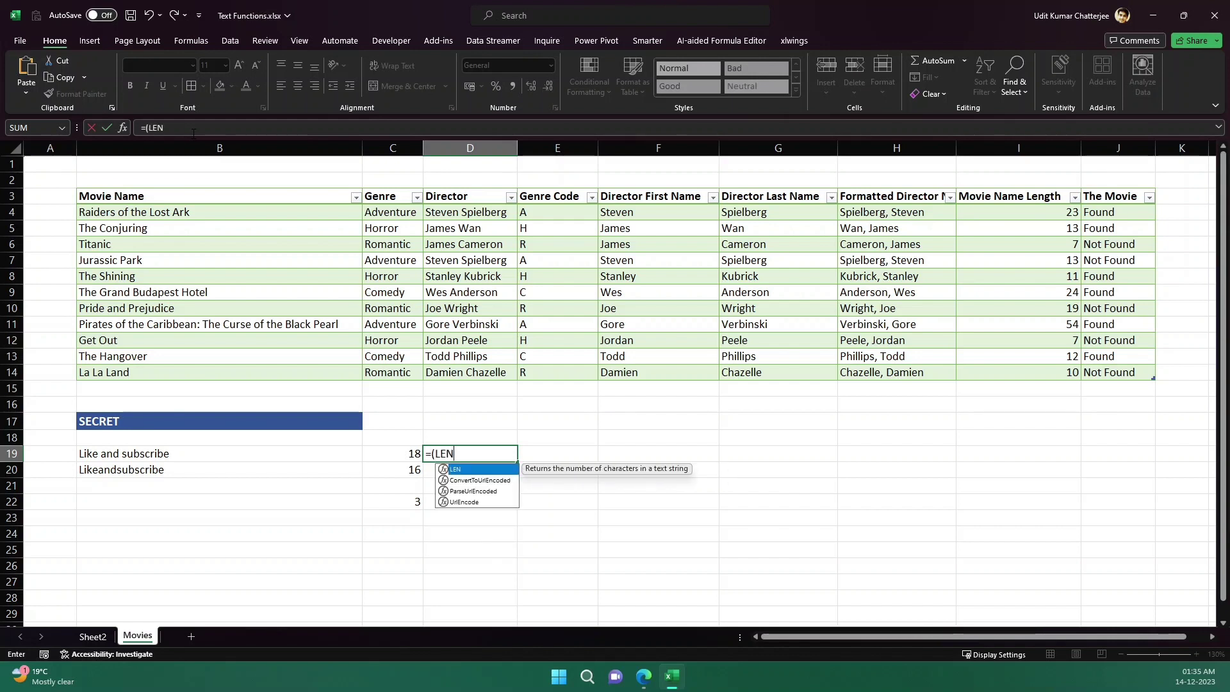
pyautogui.write('(')
pyautogui.press('Left')
pyautogui.press('Left')
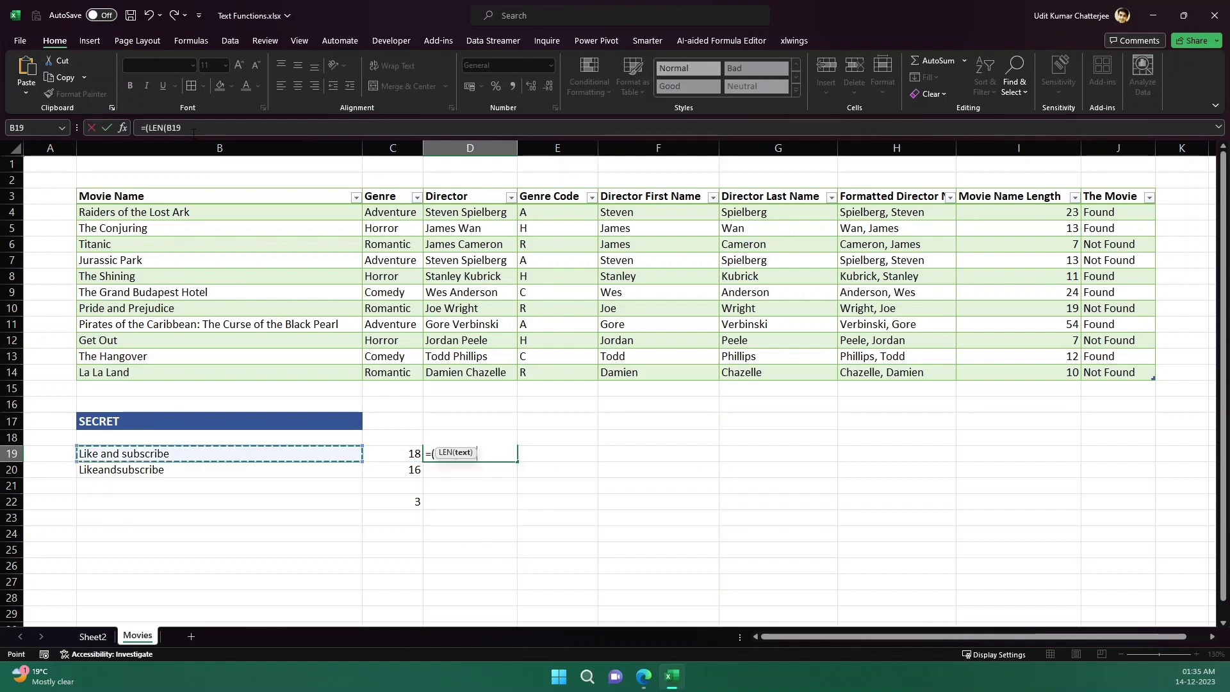
pyautogui.write(')')
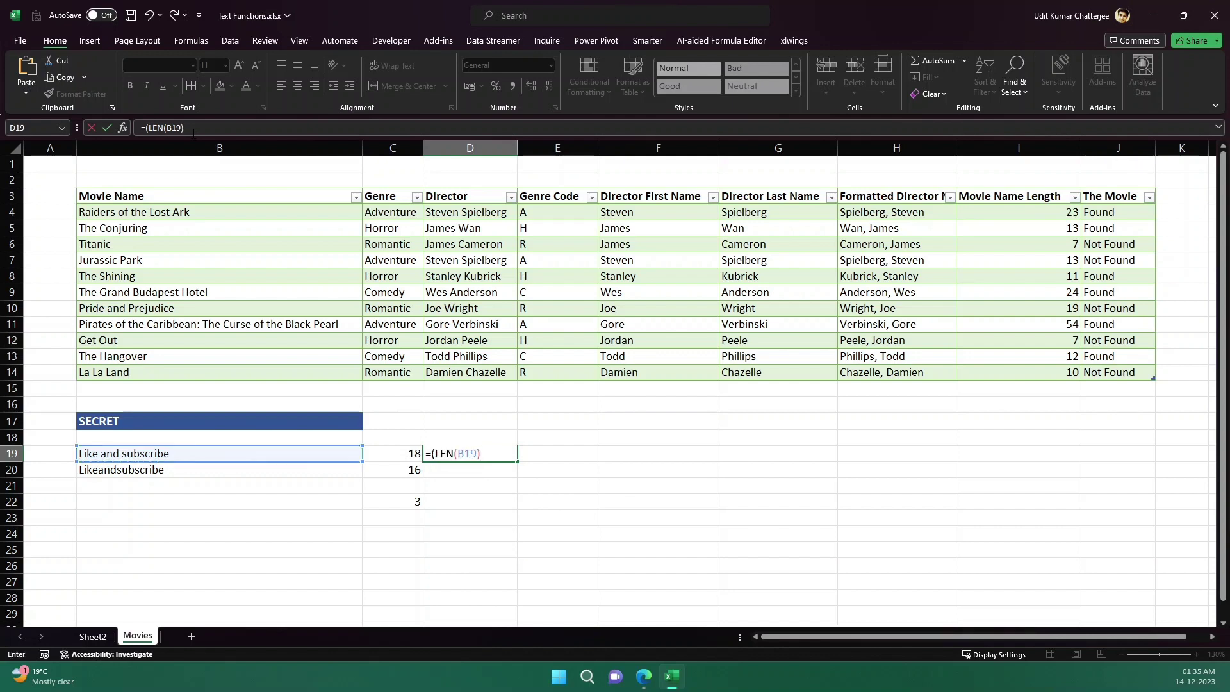
pyautogui.write(' - LEN(')
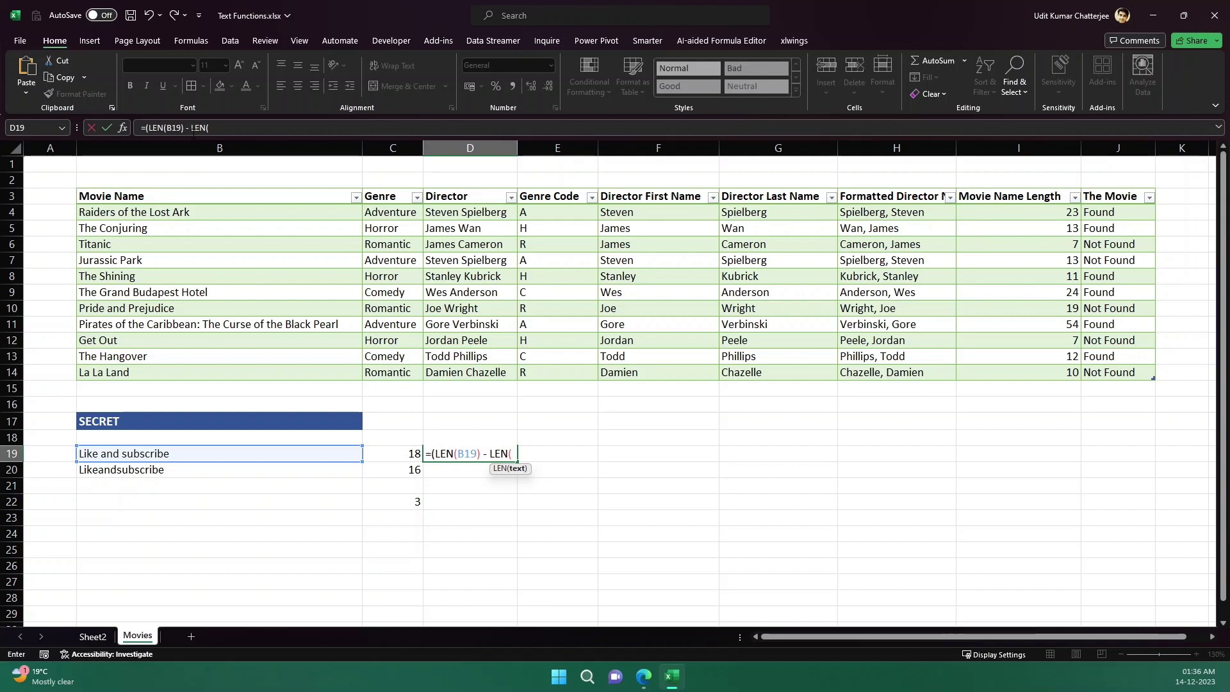
pyautogui.write('SUB')
pyautogui.press('Tab')
pyautogui.press('Left')
pyautogui.press('Left')
pyautogui.write(',')
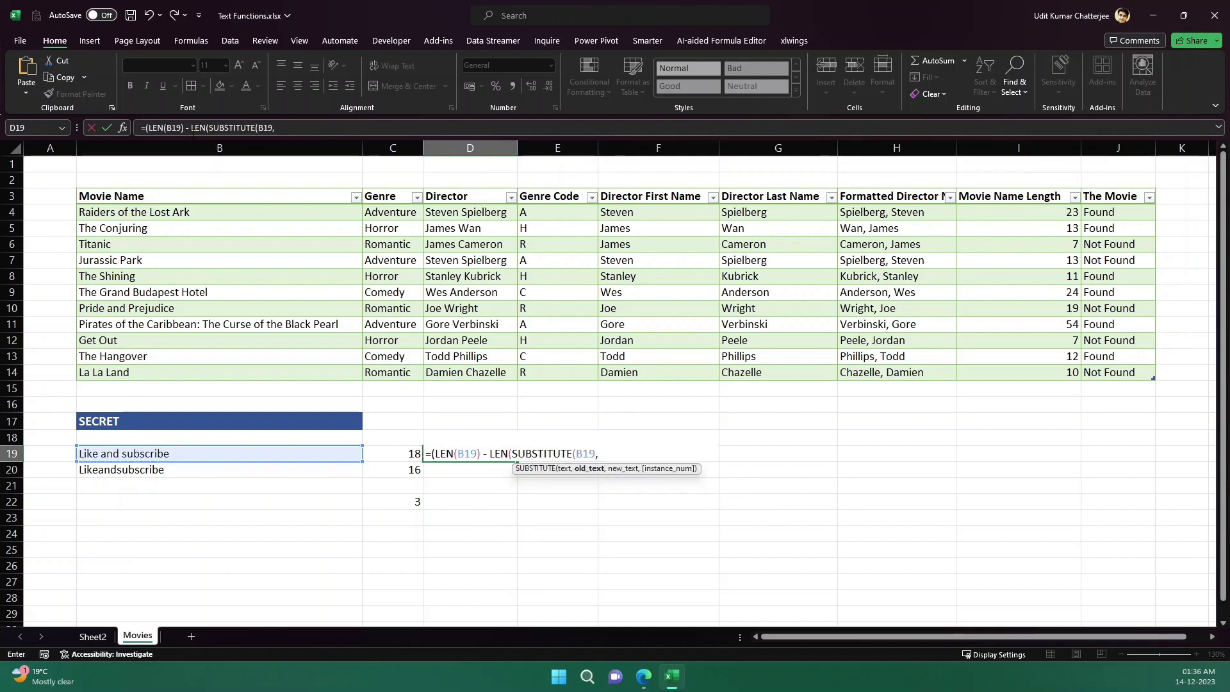
pyautogui.write('" ",')
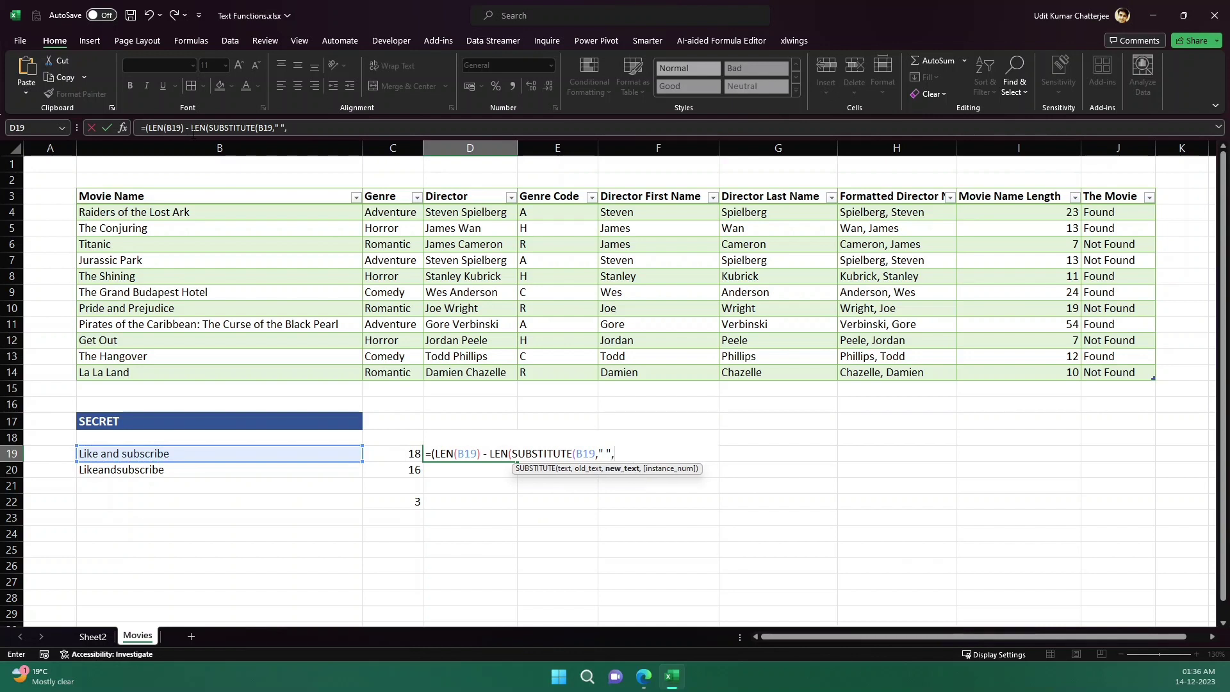
pyautogui.write('"")')
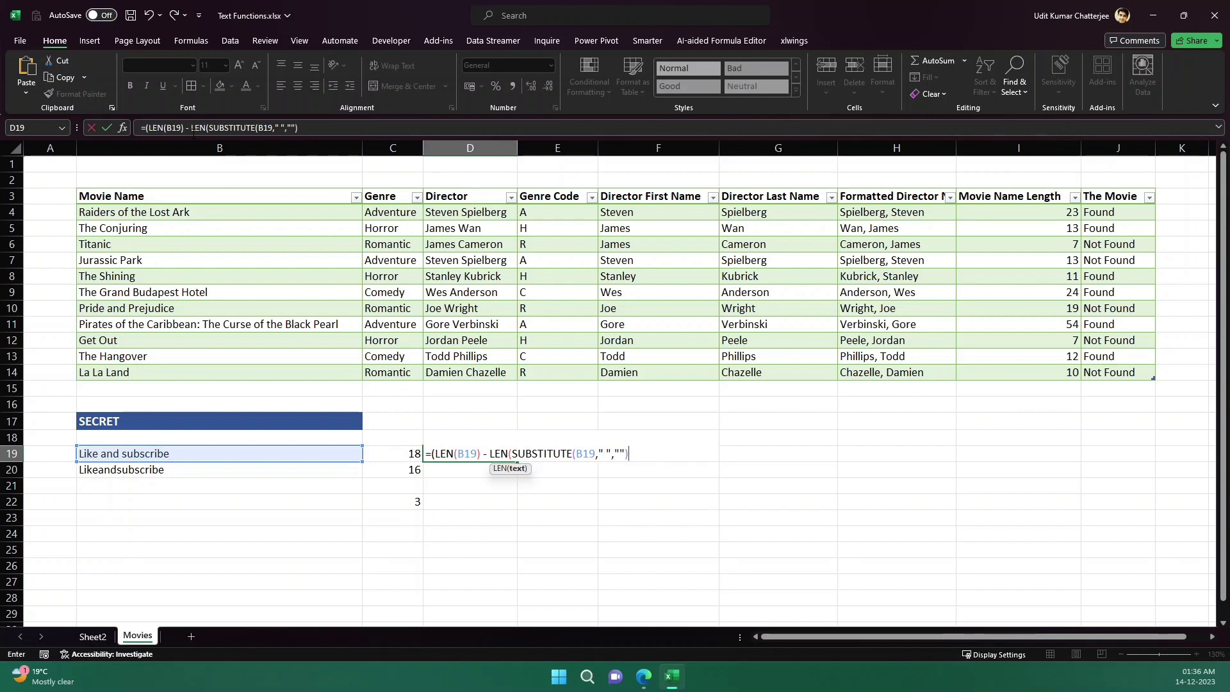
pyautogui.write(')')
pyautogui.press('Return')
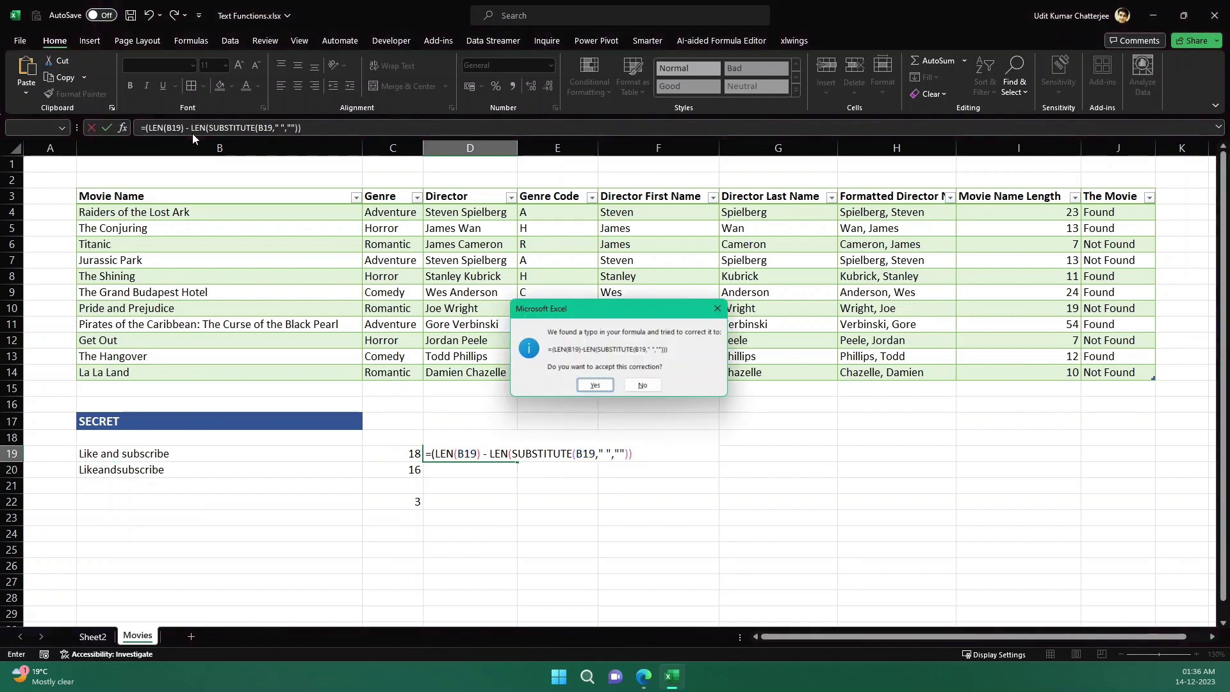
pyautogui.click(596, 385)
# Step: Fix D19's brackets and add +1 so the combined formula returns 3
pyautogui.click(444, 511)
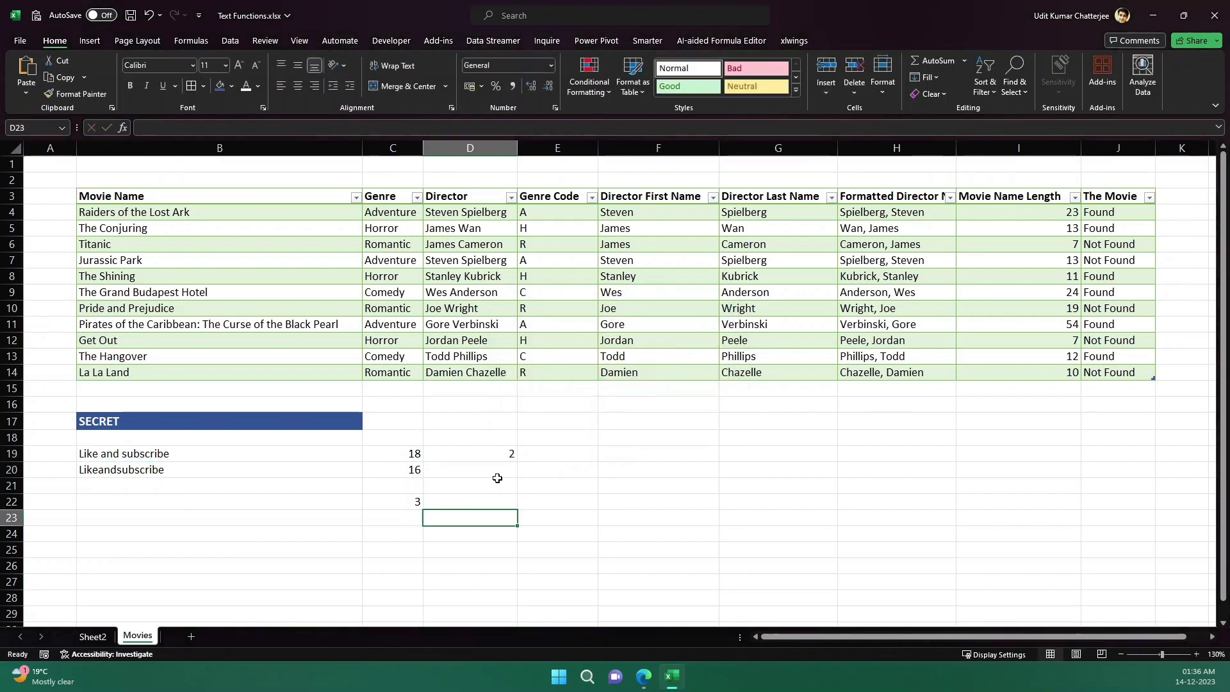
pyautogui.click(503, 451)
pyautogui.click(143, 129)
pyautogui.write('(')
pyautogui.click(314, 128)
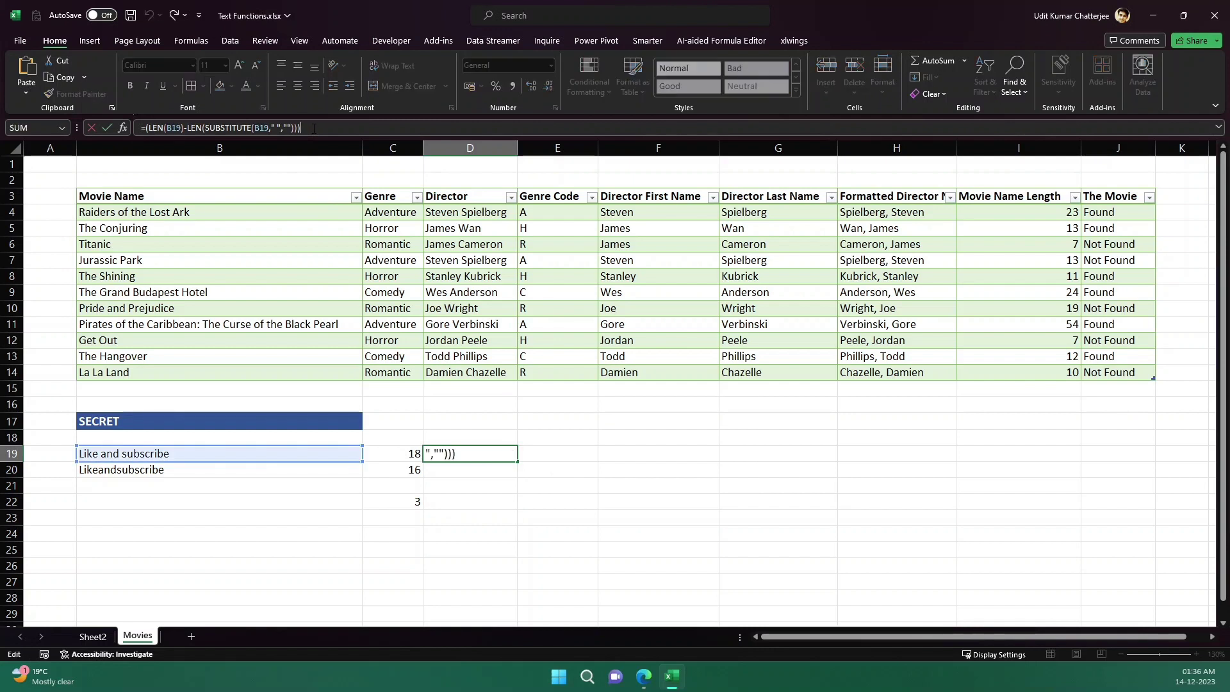
pyautogui.write(')+1')
pyautogui.press('Return')
pyautogui.press('Up')
pyautogui.click(480, 565)
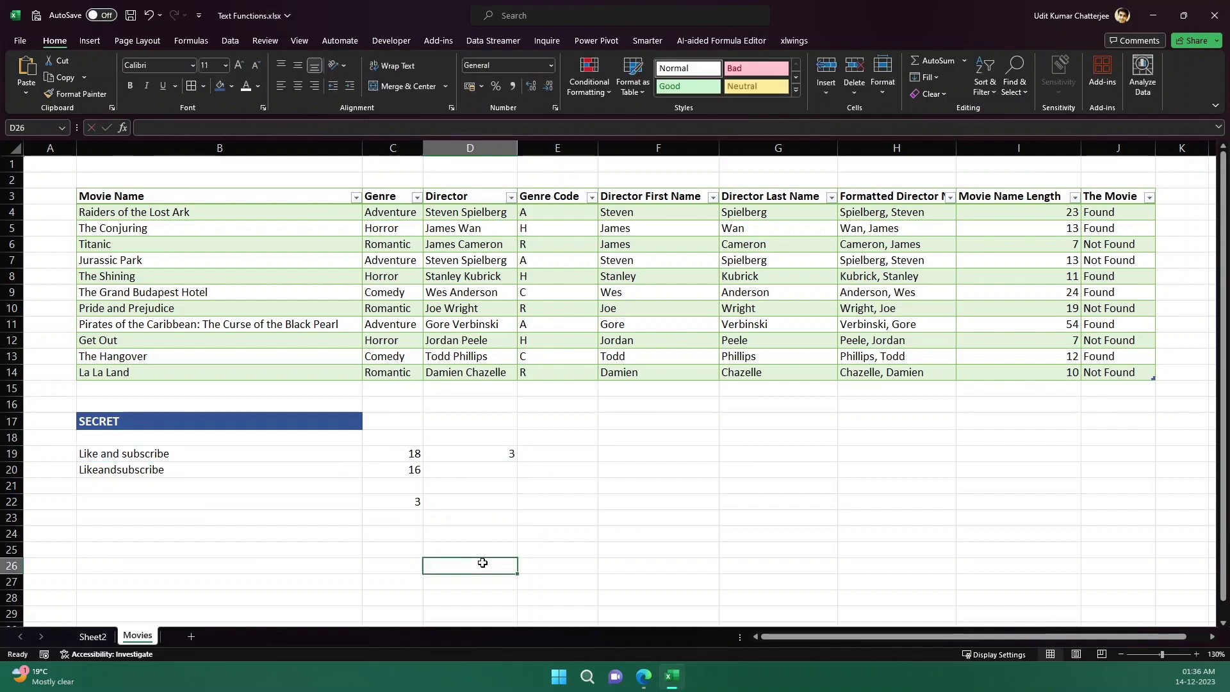
pyautogui.click(489, 458)
pyautogui.click(253, 456)
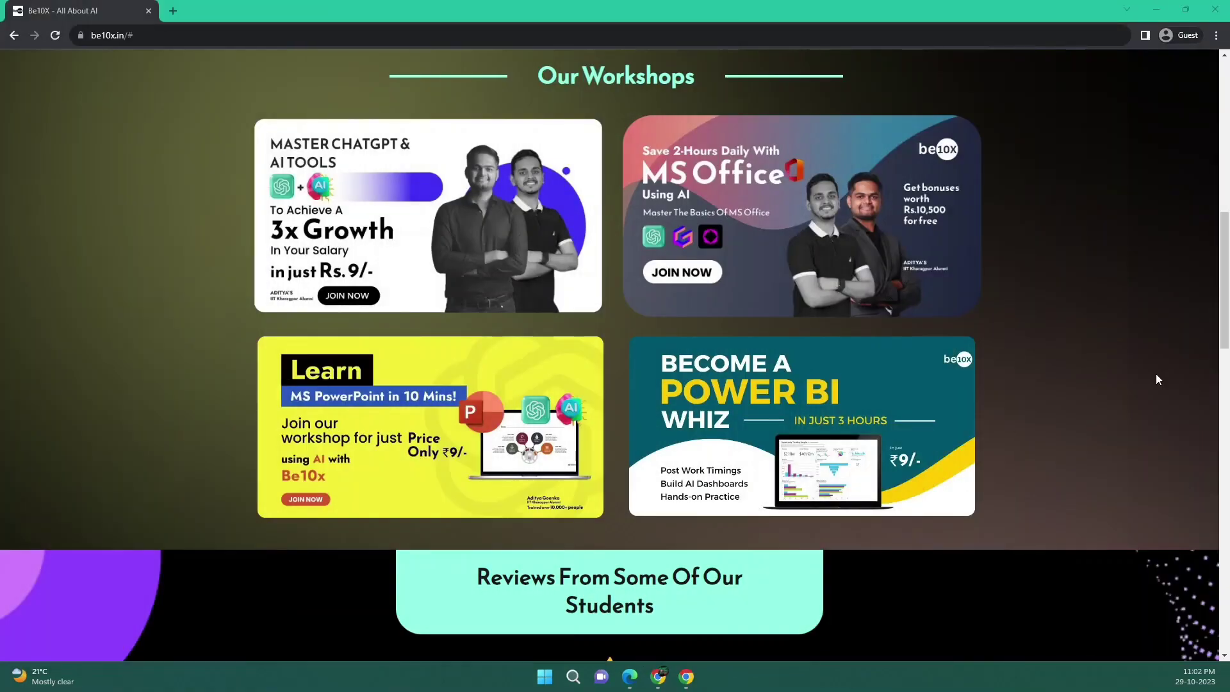
# Step: Scroll the be10x.in page to the Our Workshops section with its four ₹9 workshop cards
pyautogui.scroll(-4, 1156, 375)
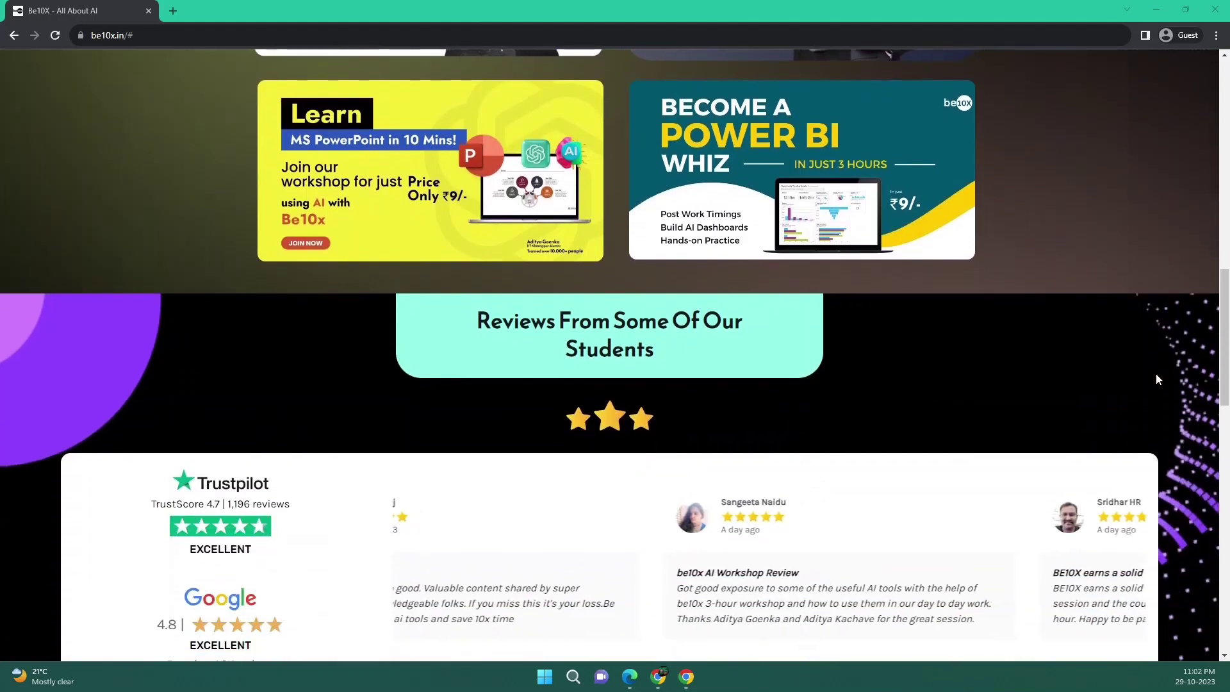
pyautogui.scroll(3, 1156, 374)
pyautogui.scroll(3, 1156, 378)
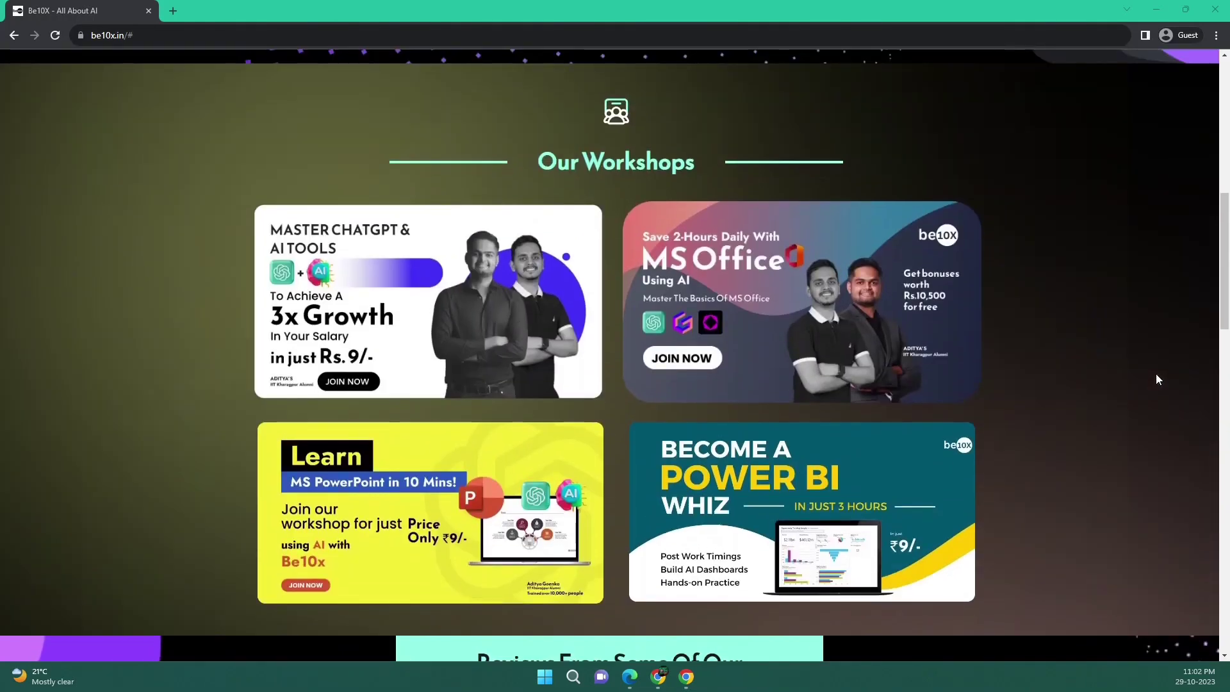